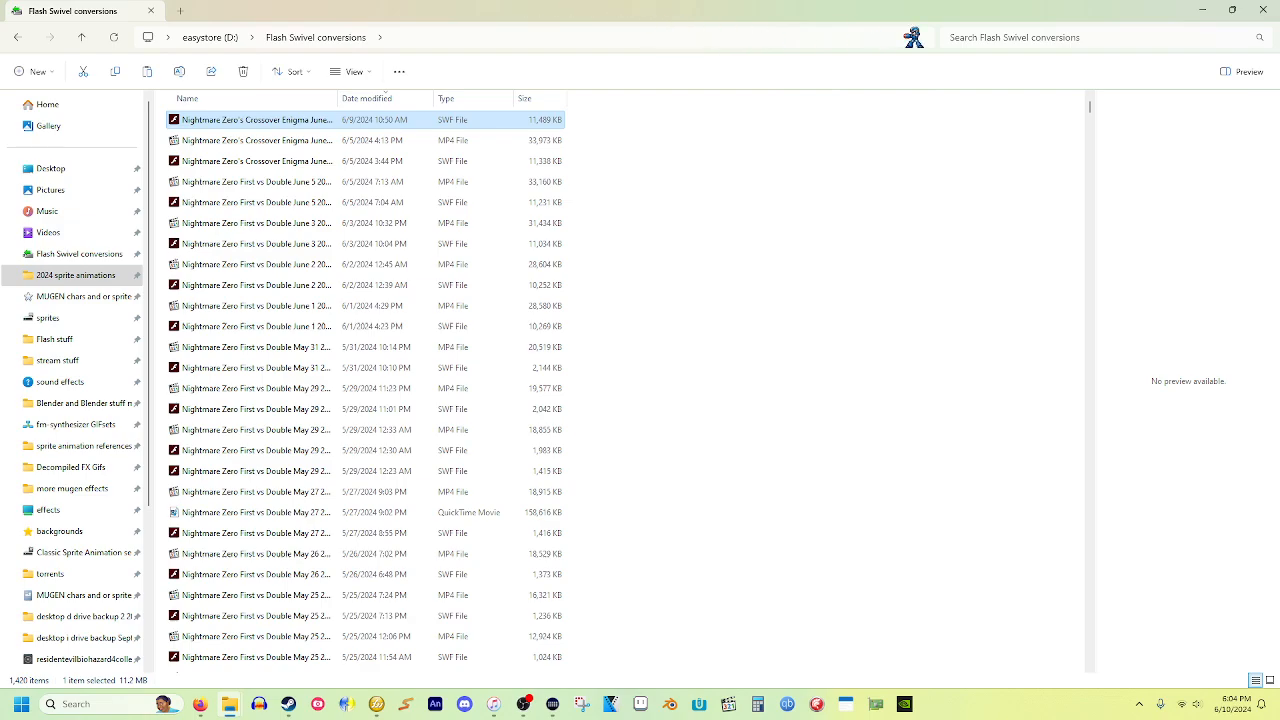
Switch to the other File Explorer window and go up to the 2024 sprite animations folder.
click(1201, 10)
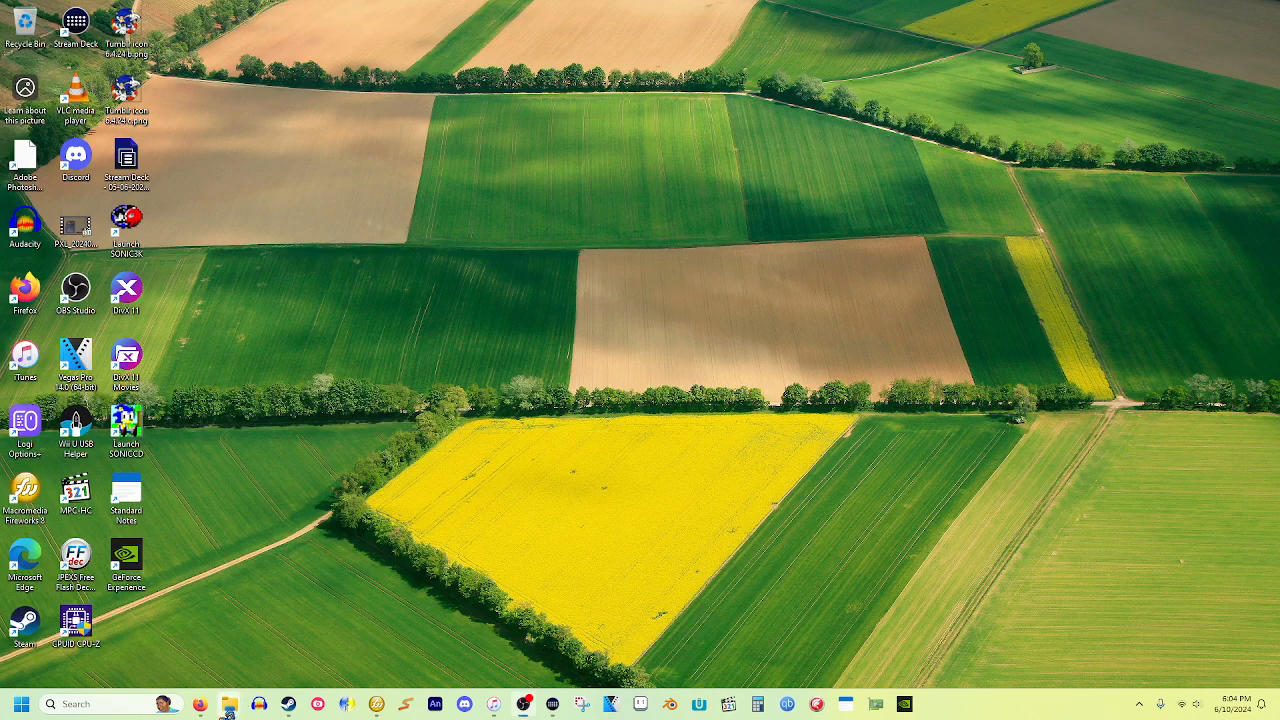
mouse_move(236, 705)
click(268, 672)
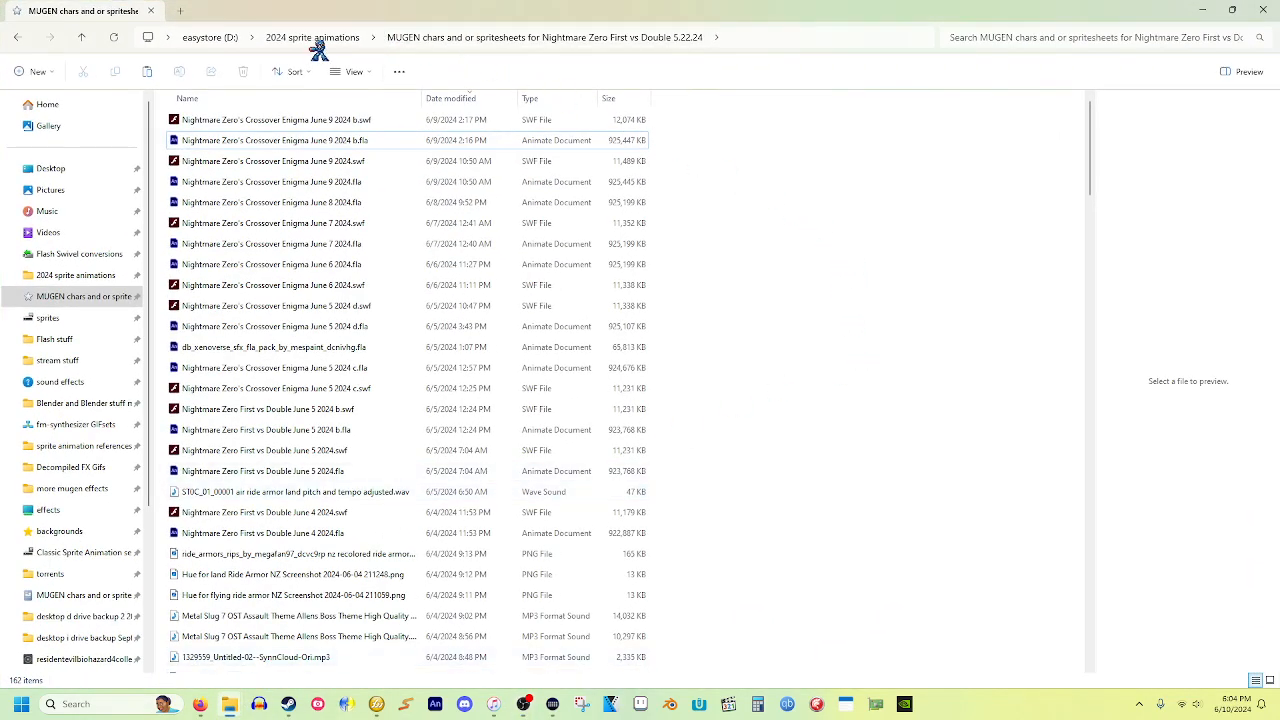
click(338, 38)
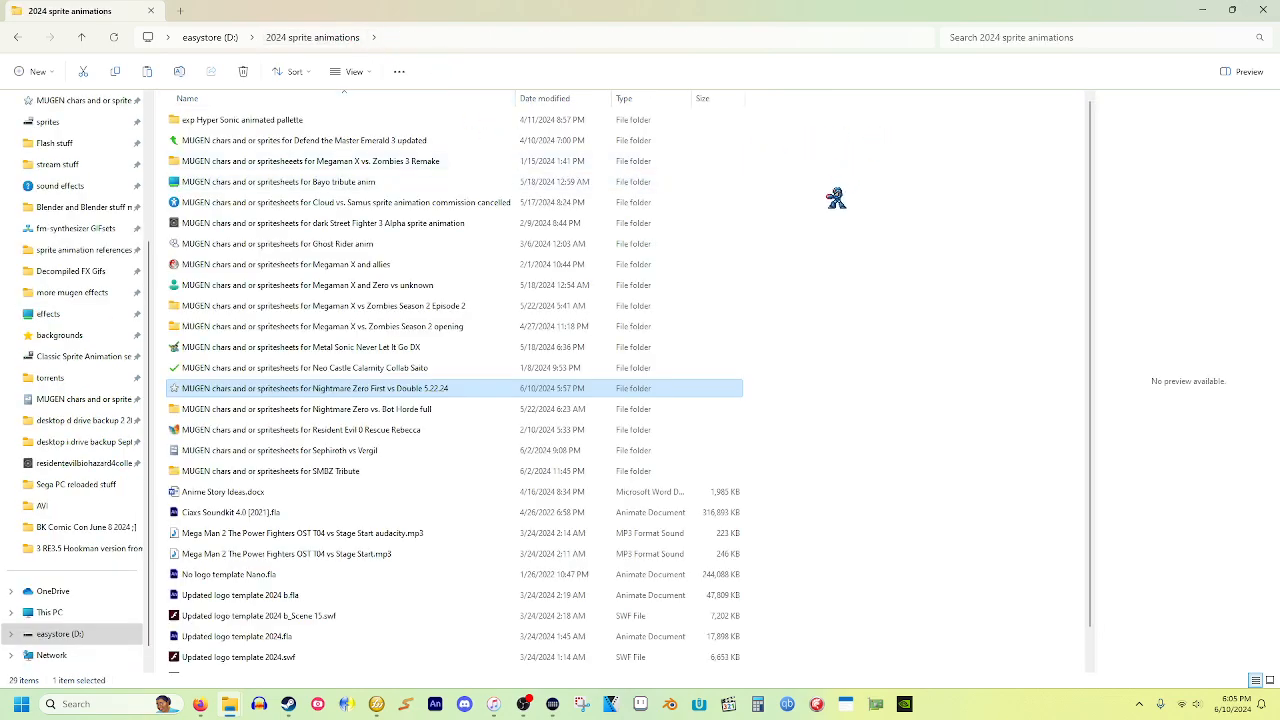
Examine the available custom folder icons for the Nightmare Zero First vs Double 5.22.24 folder, leaving its icon as is.
right_click(326, 388)
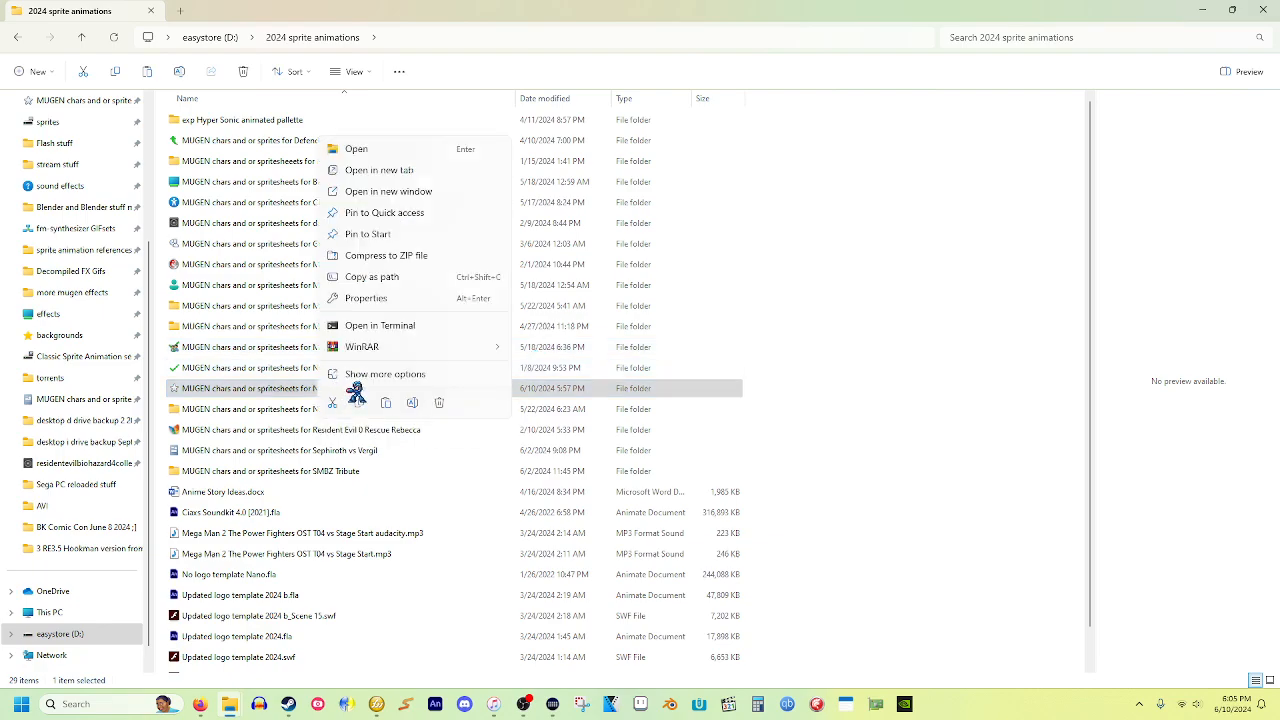
click(388, 374)
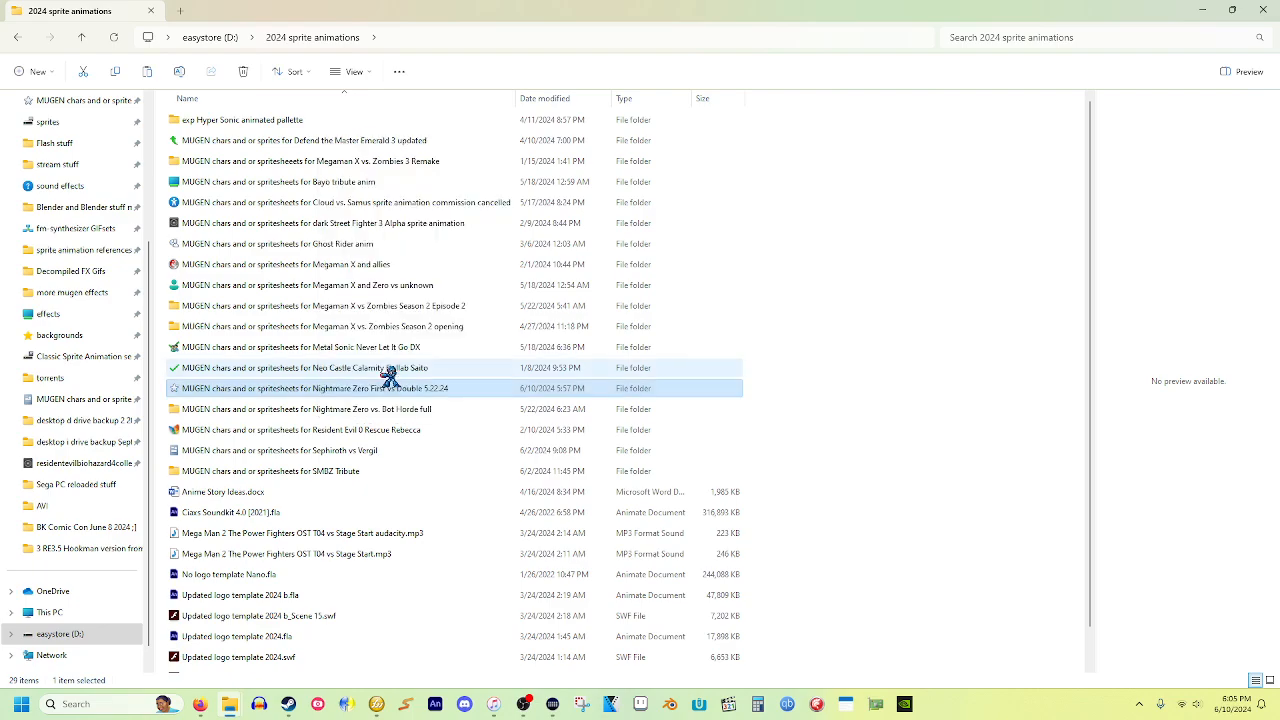
click(388, 374)
click(508, 392)
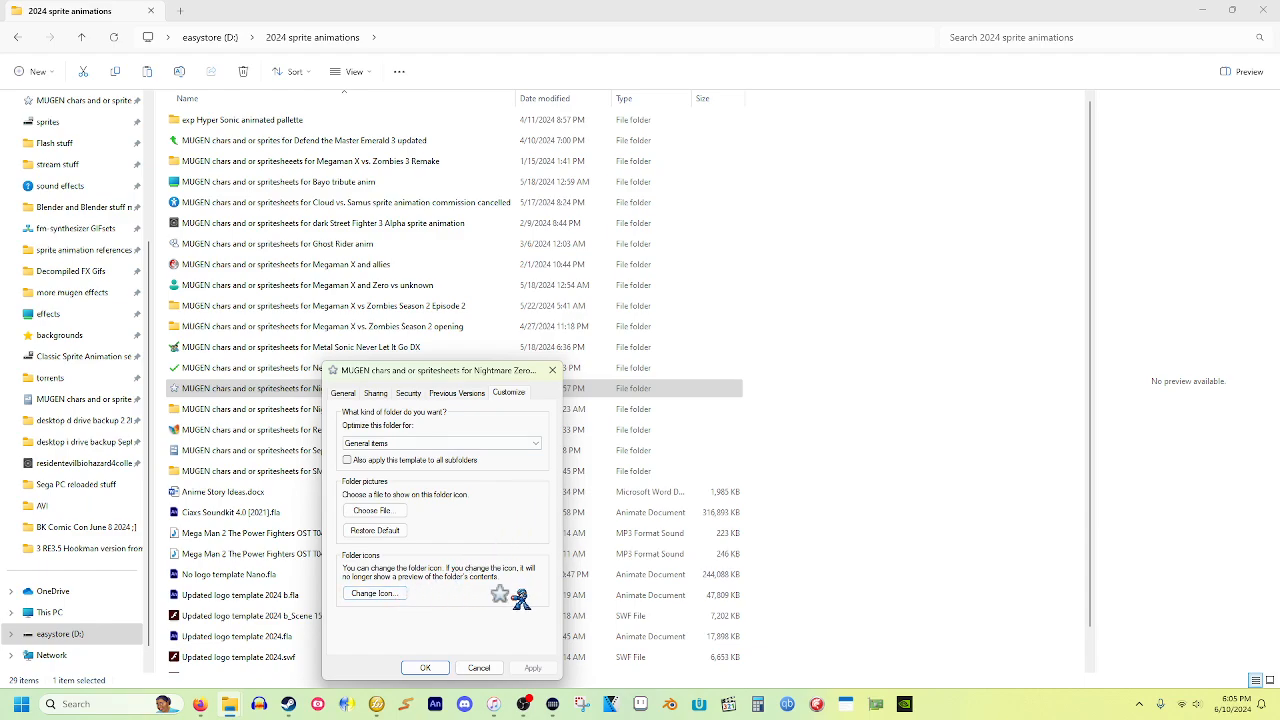
click(397, 594)
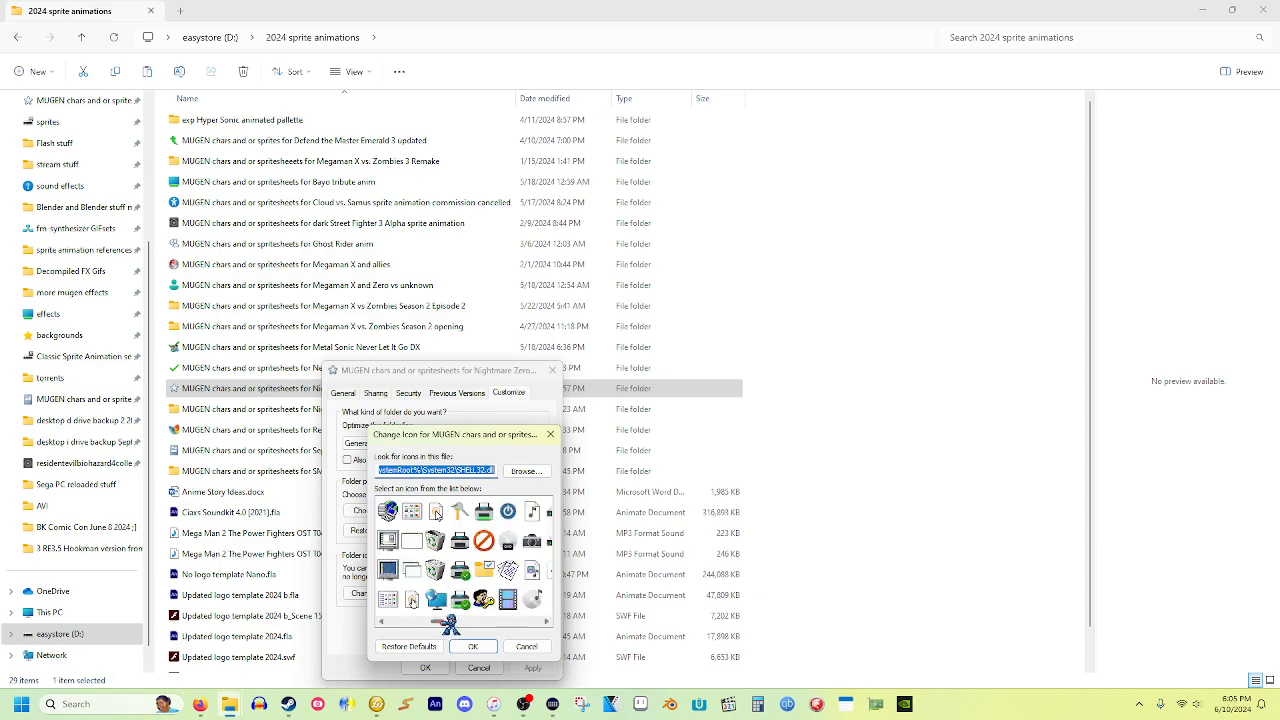
scroll(470, 624, down, 1)
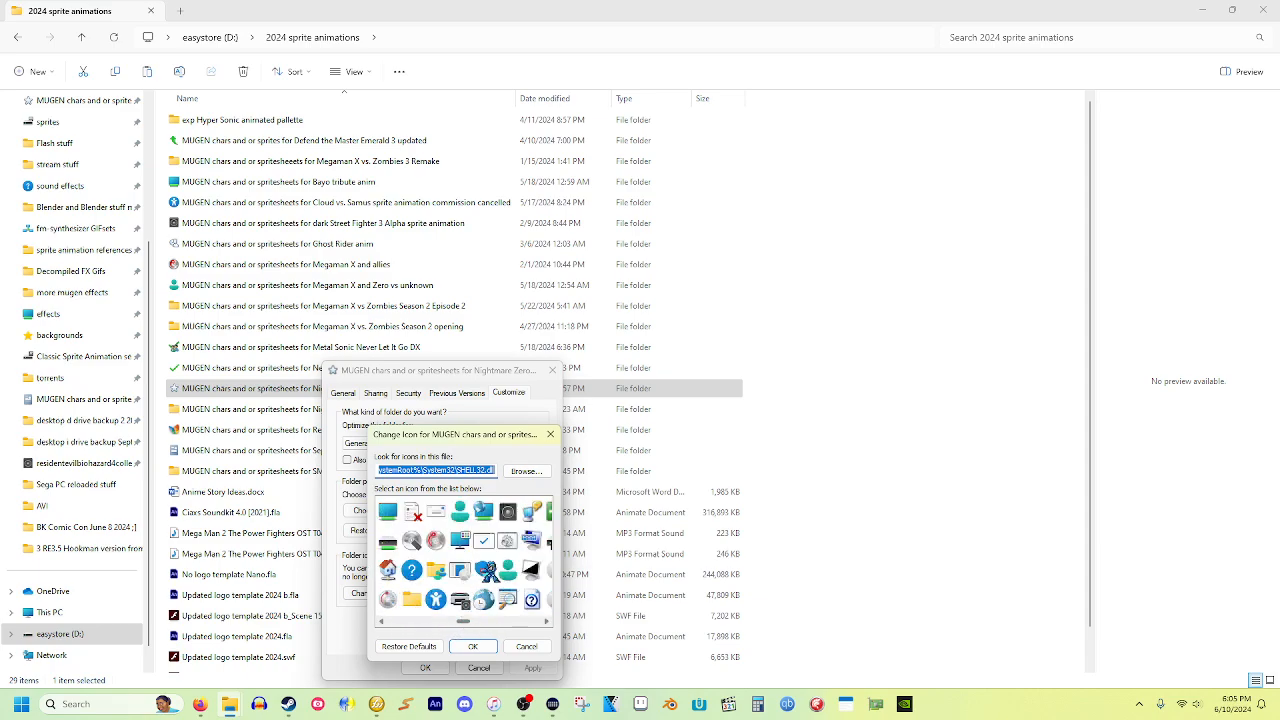
click(527, 646)
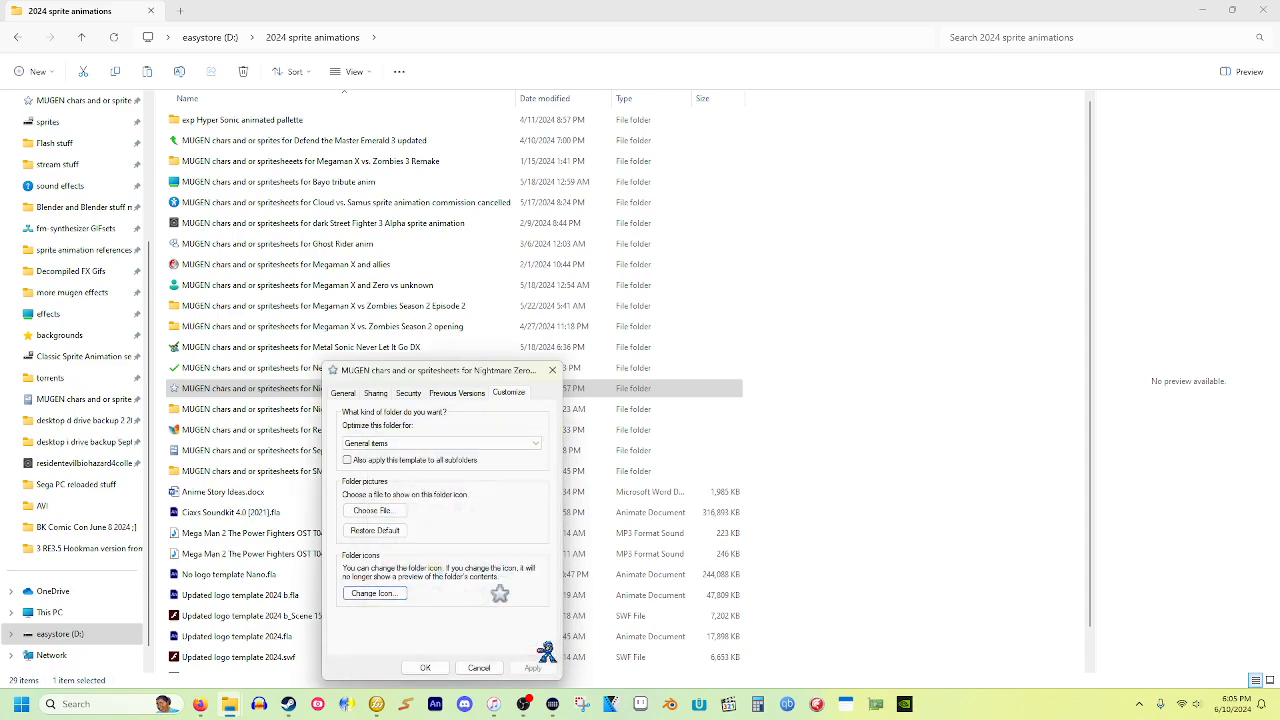
click(490, 667)
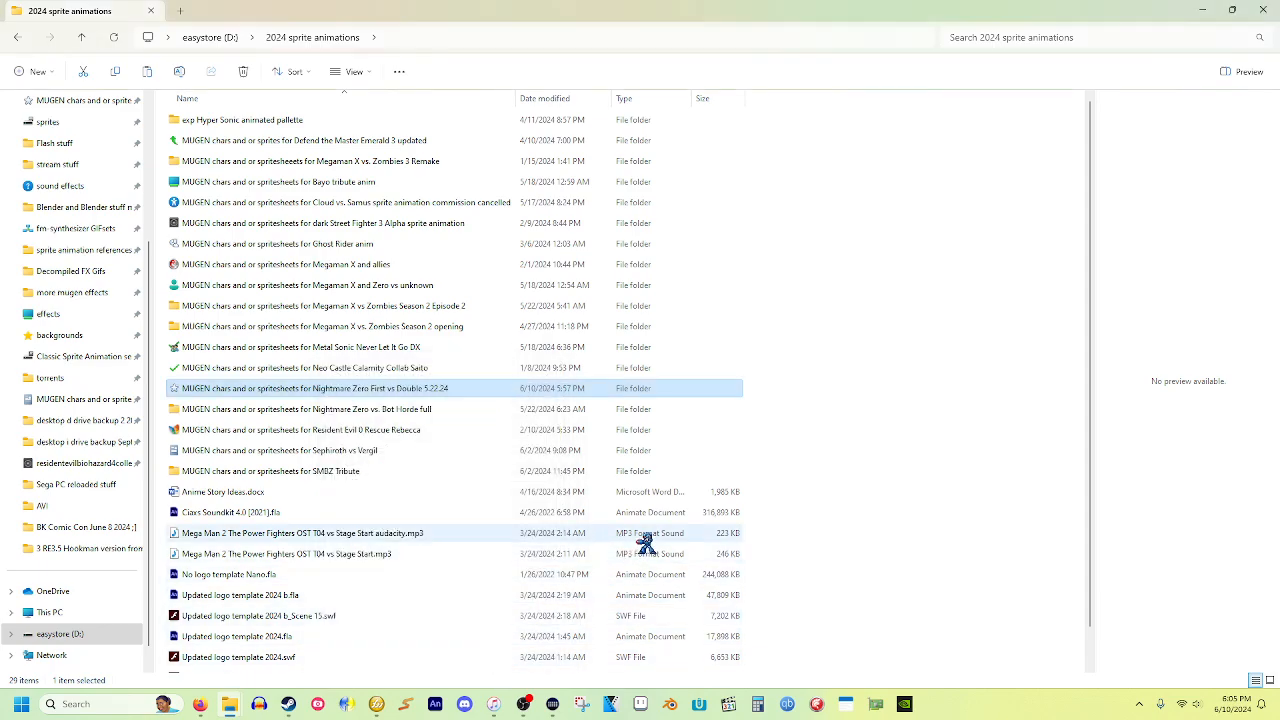
Open the Nightmare Zero First vs Double 5.22.24 folder and look over the folders pinned for quick access.
double_click(310, 388)
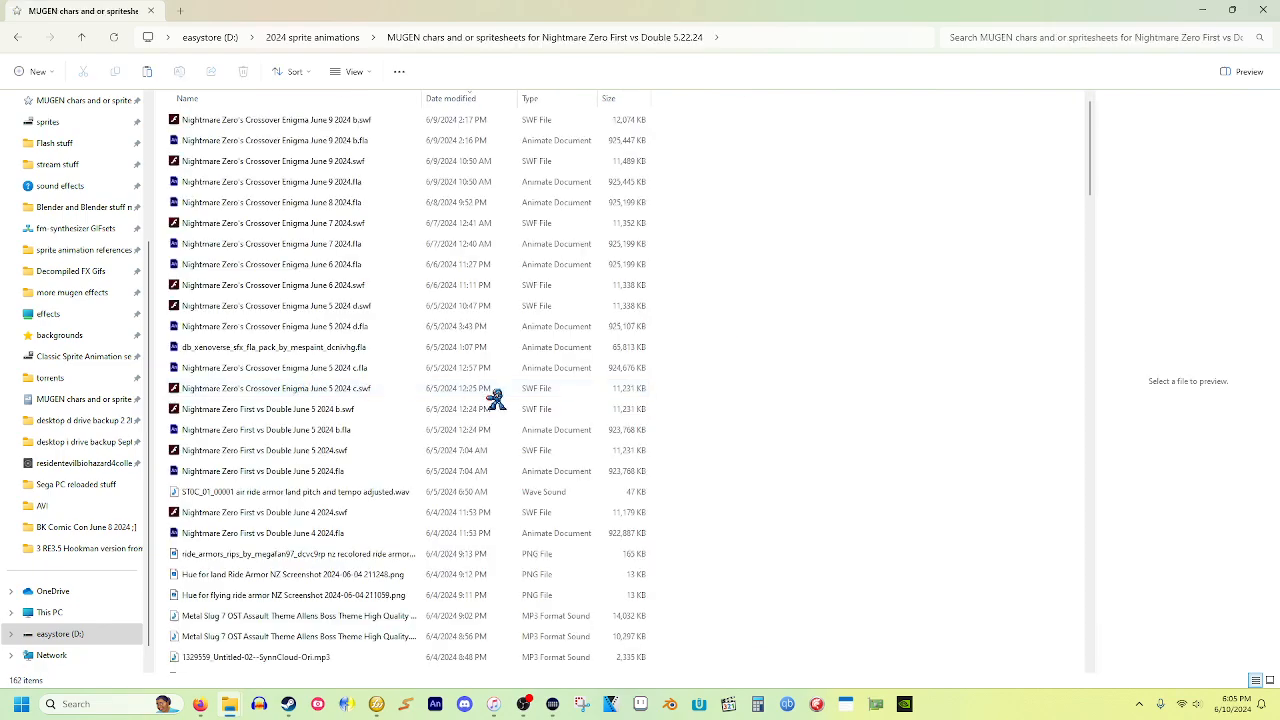
mouse_move(296, 702)
scroll(105, 360, up, 3)
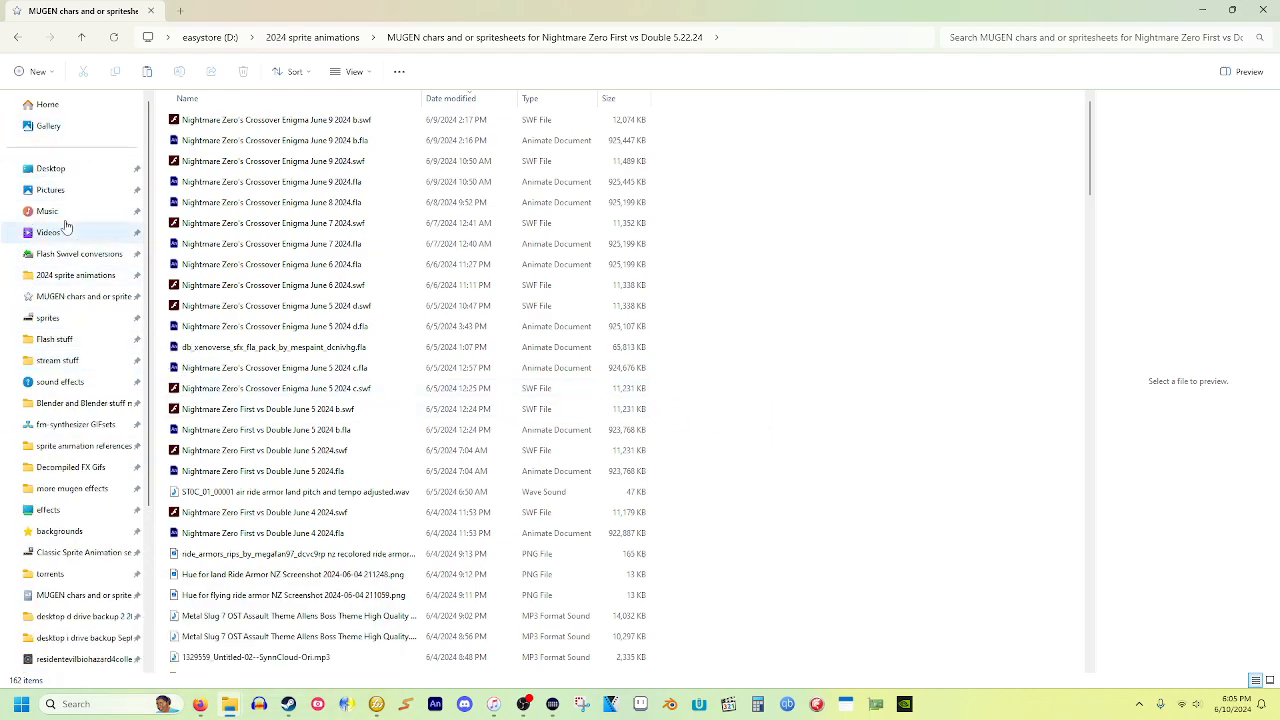
scroll(57, 243, down, 3)
scroll(66, 243, up, 3)
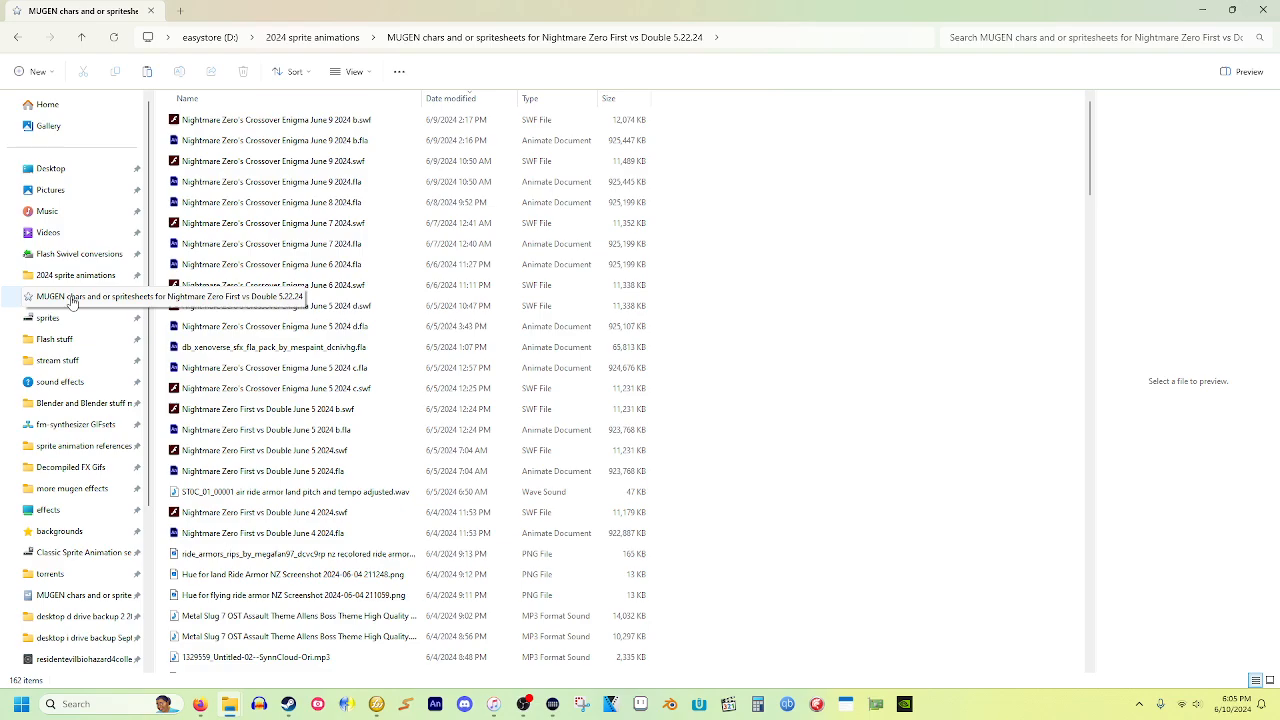
scroll(124, 285, down, 2)
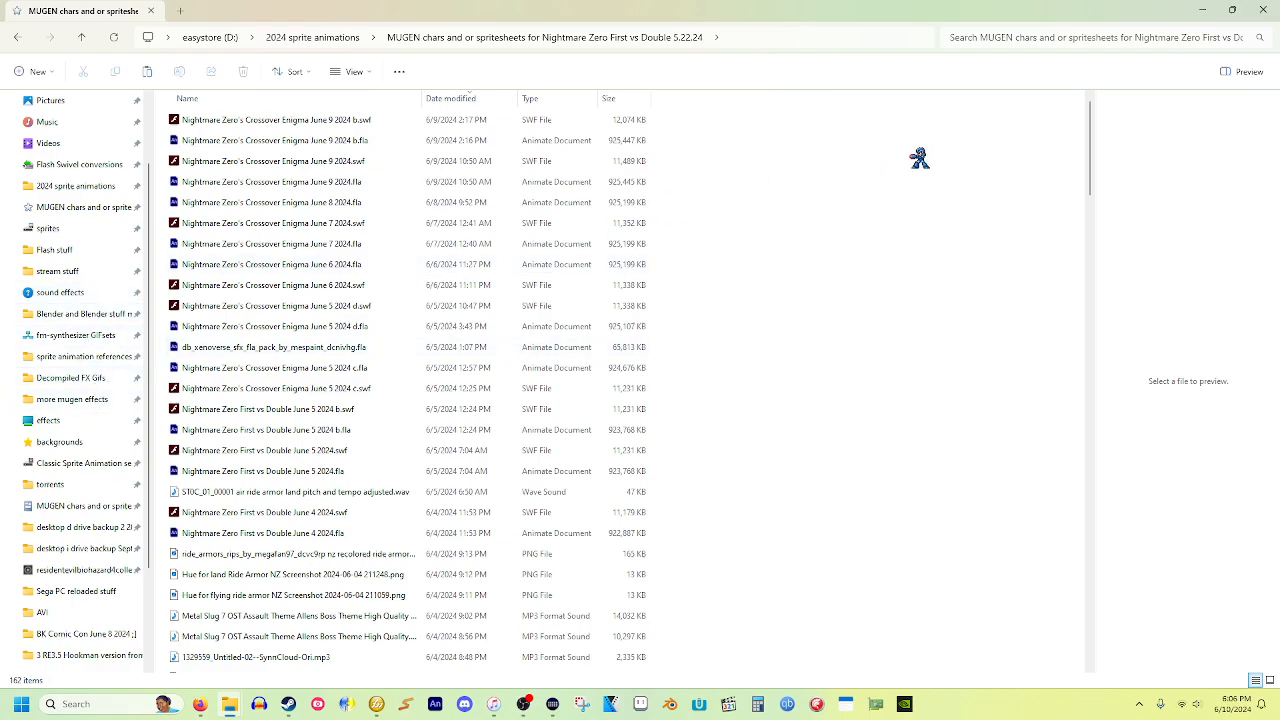
Switch to Adobe Animate, create a document from the No logo template in the Animation category and show its timeline.
click(1204, 9)
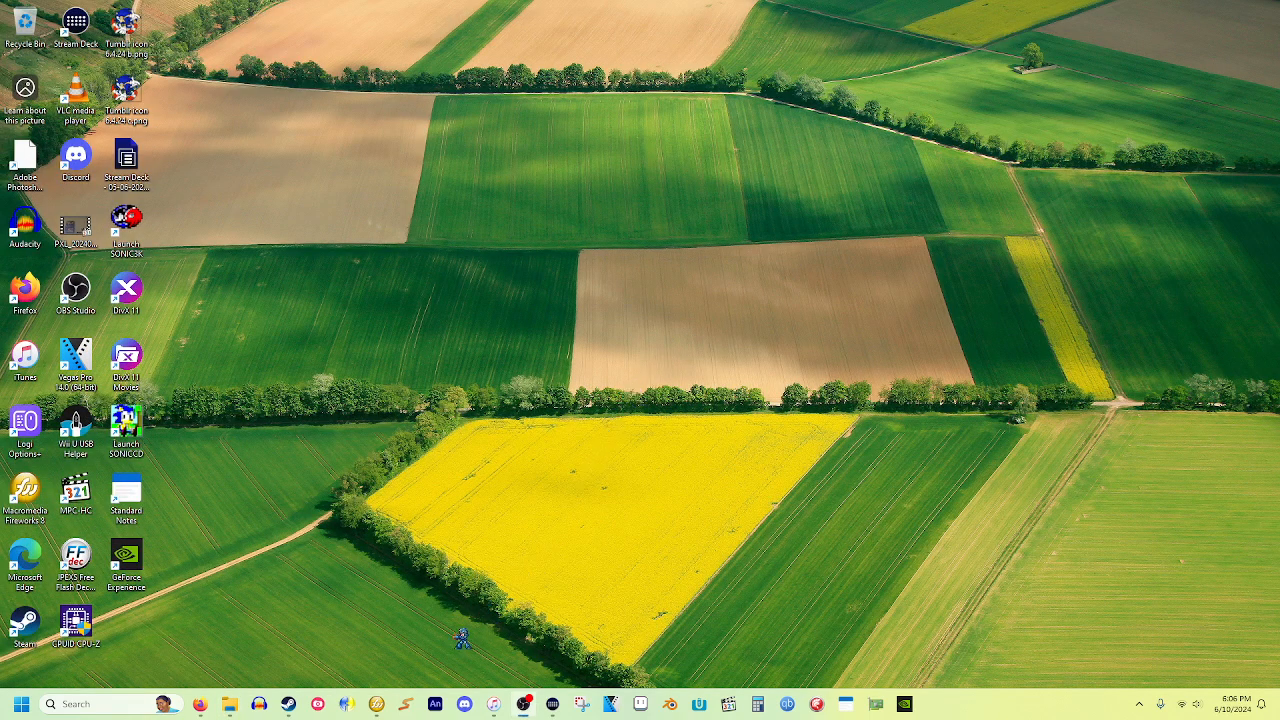
click(436, 704)
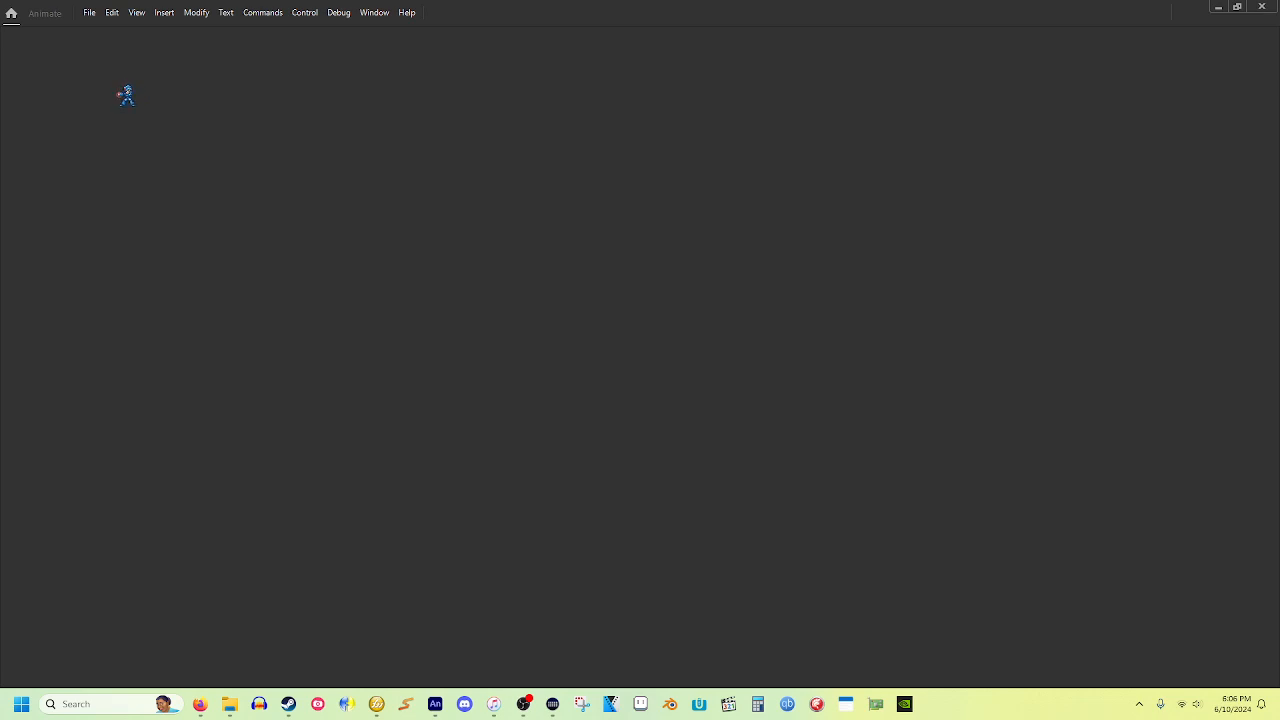
click(103, 14)
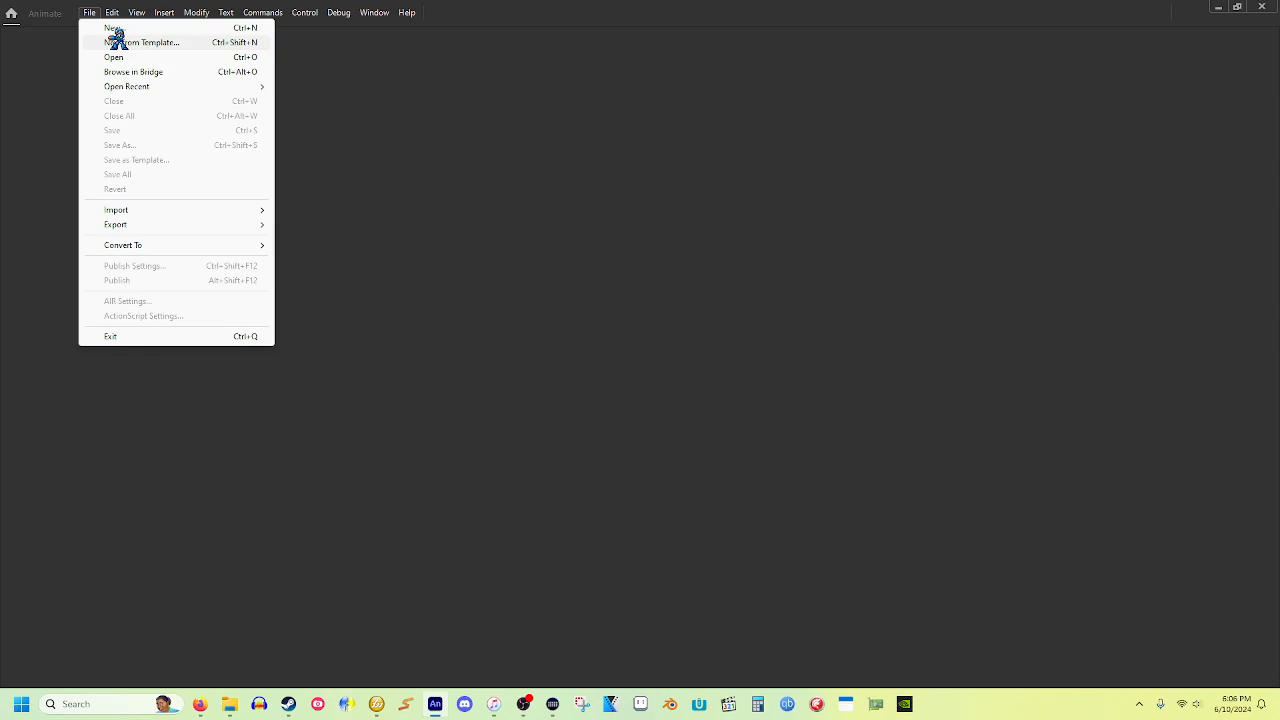
click(117, 40)
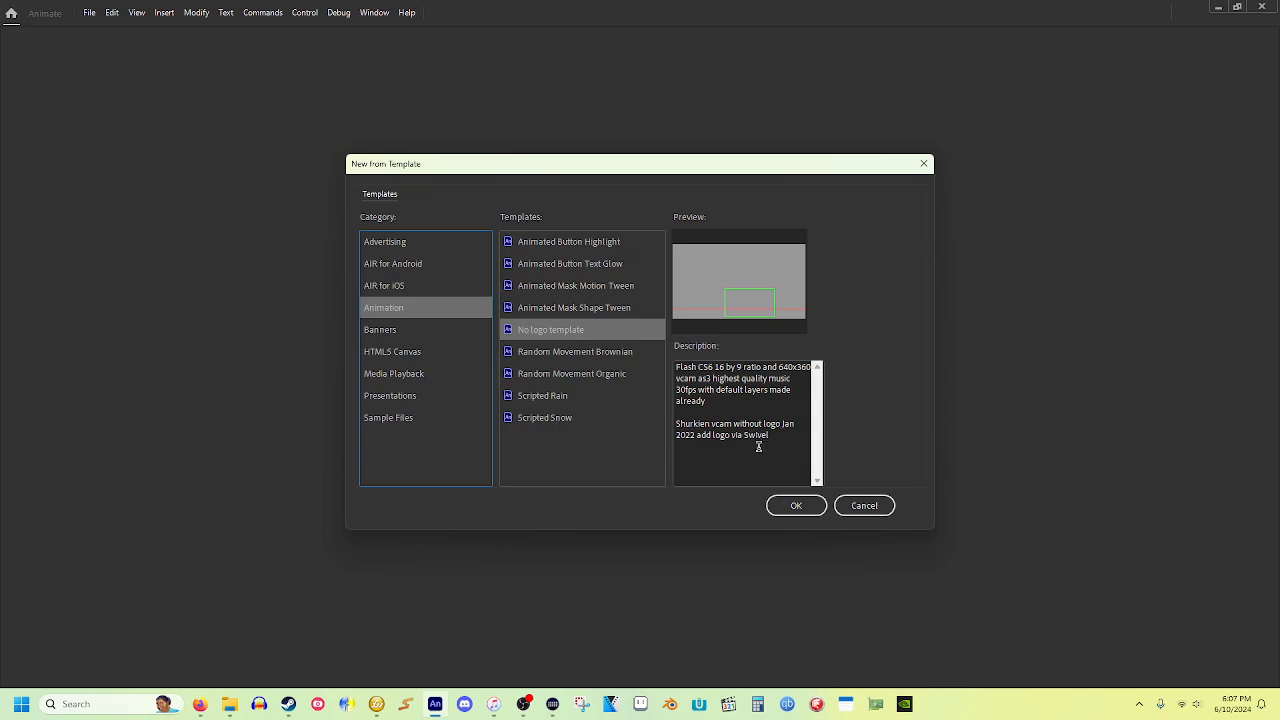
click(791, 503)
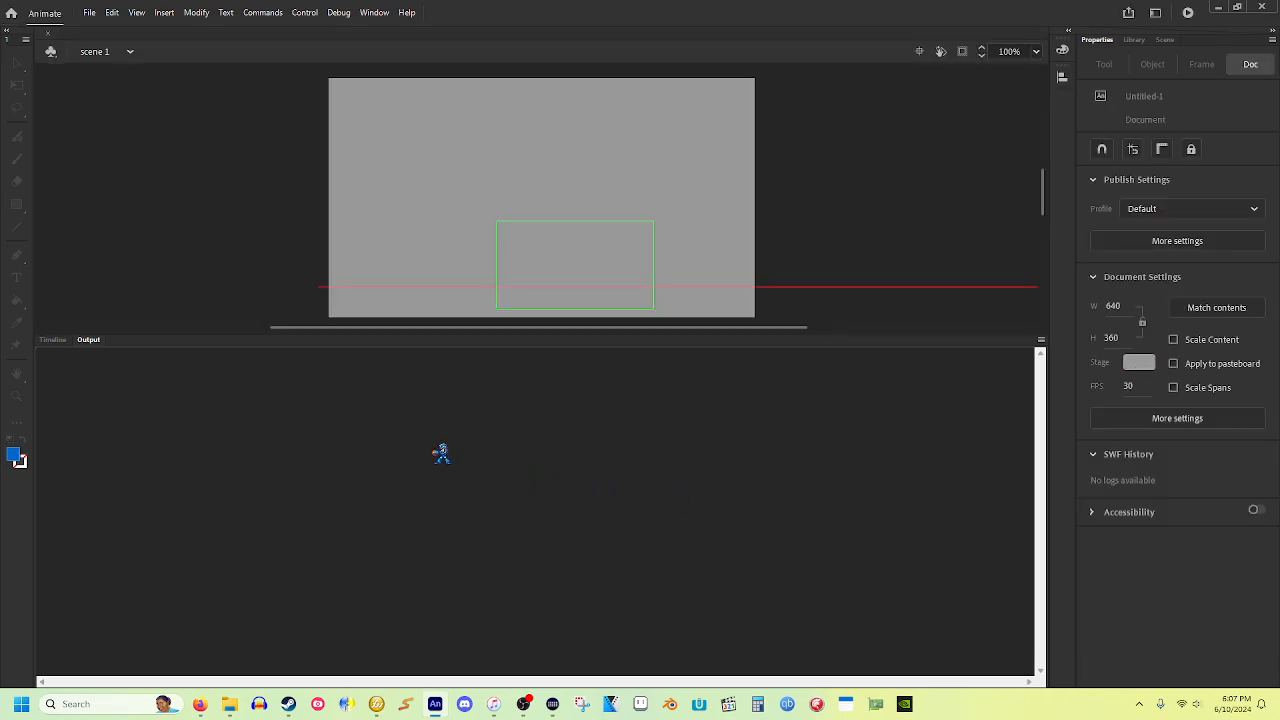
click(52, 340)
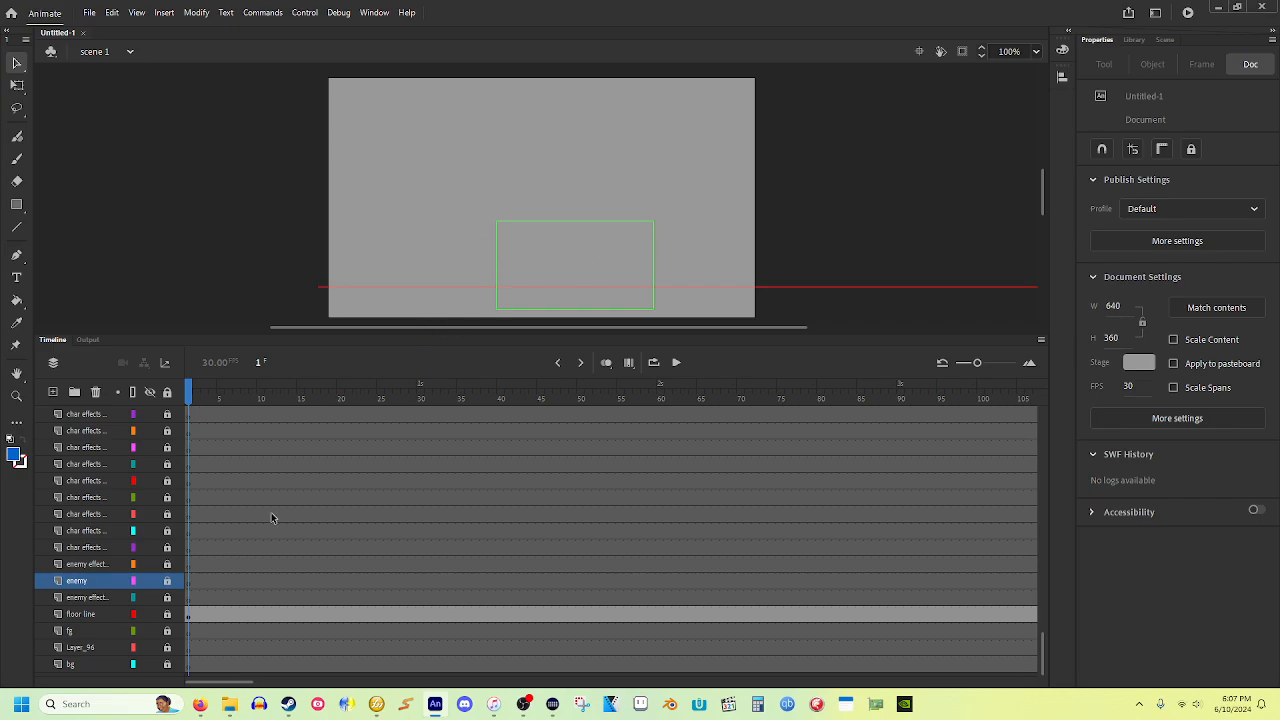
Examine the bg, fg and floor line layers and the red floor line on the stage.
click(88, 663)
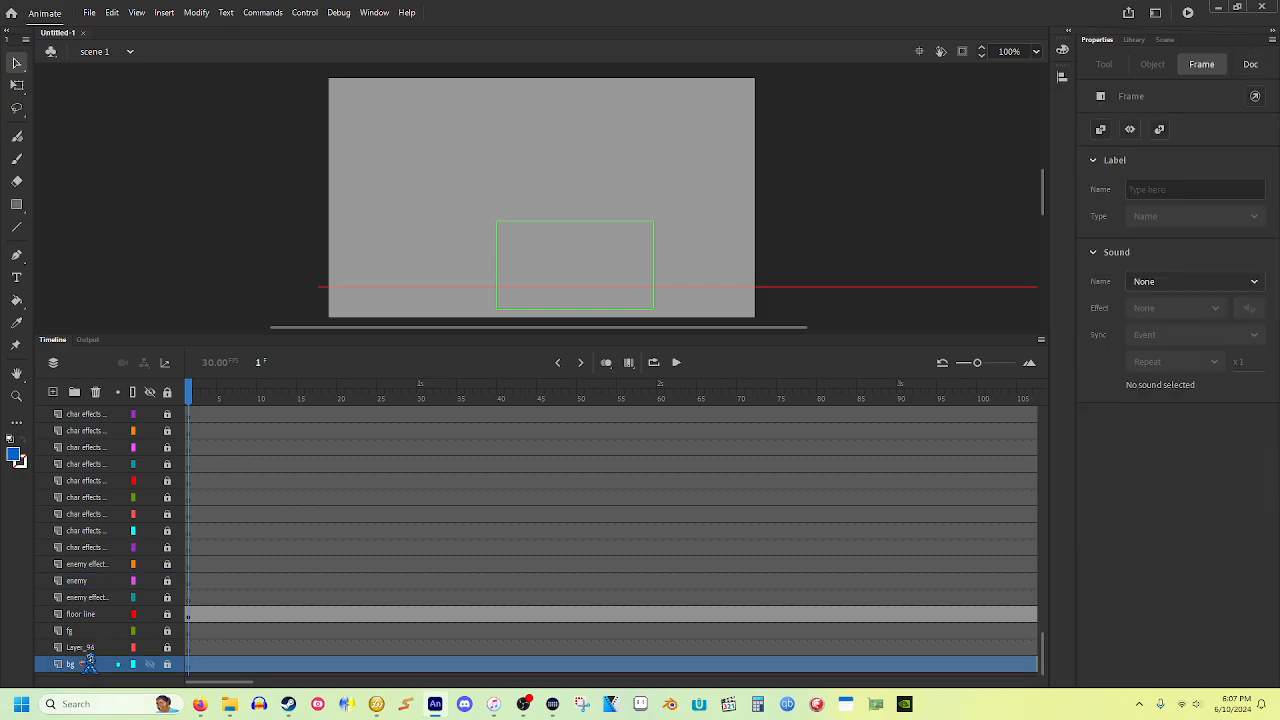
click(90, 631)
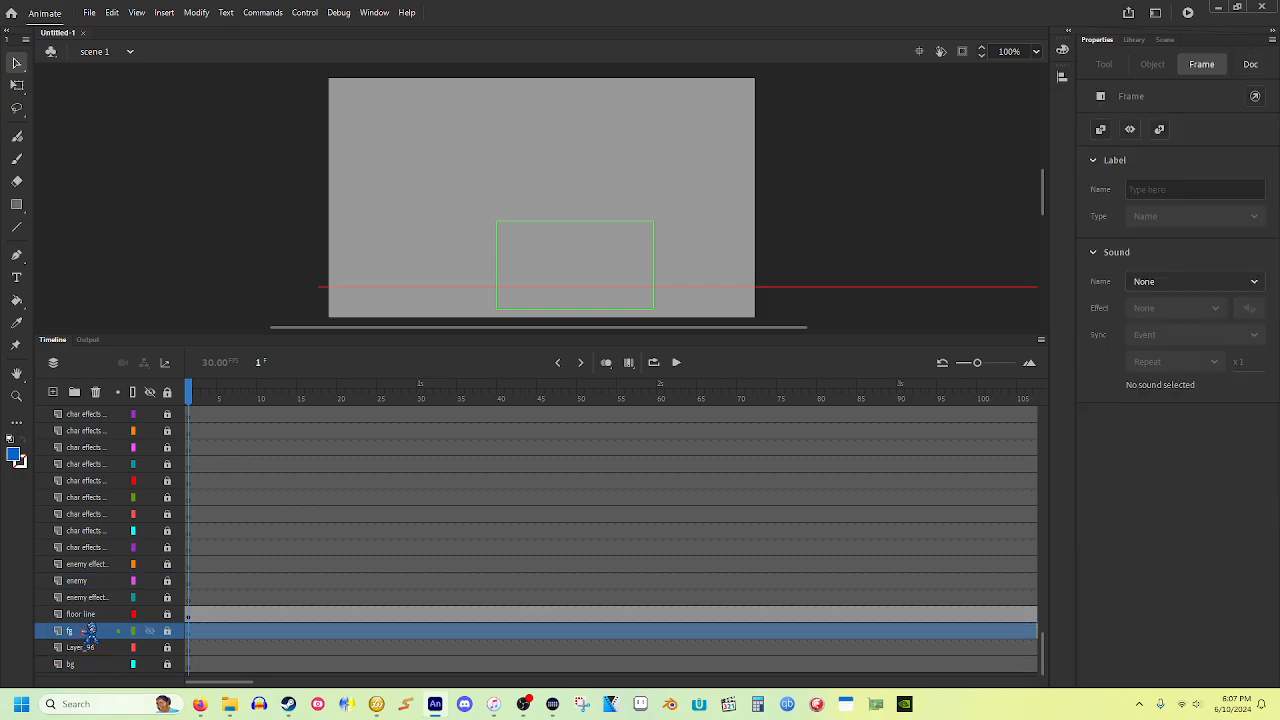
click(86, 613)
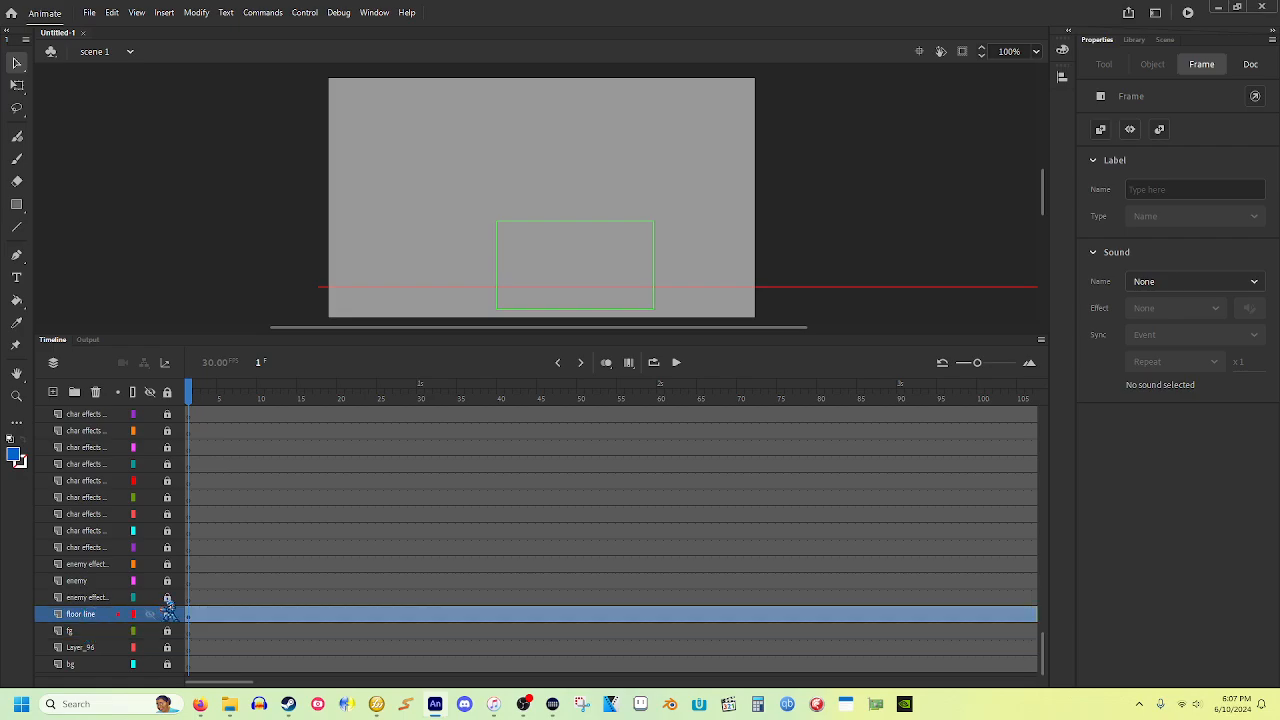
drag(808, 218, 775, 331)
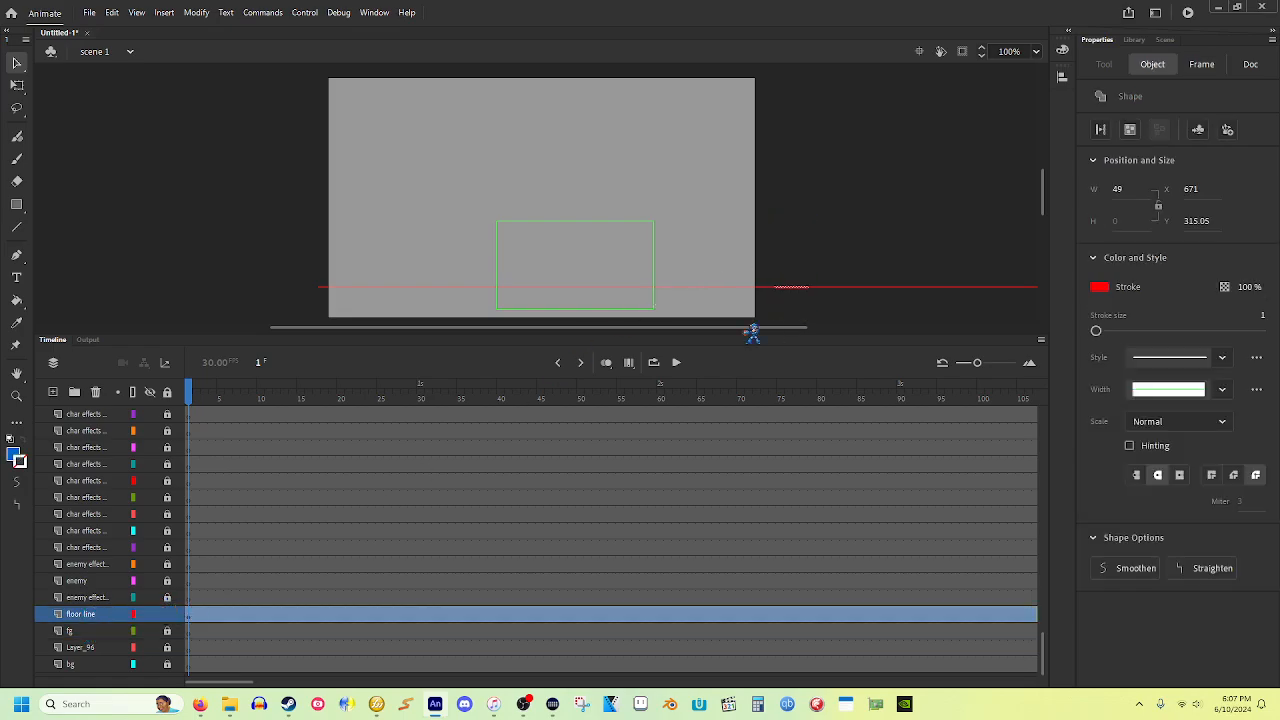
click(718, 310)
click(90, 613)
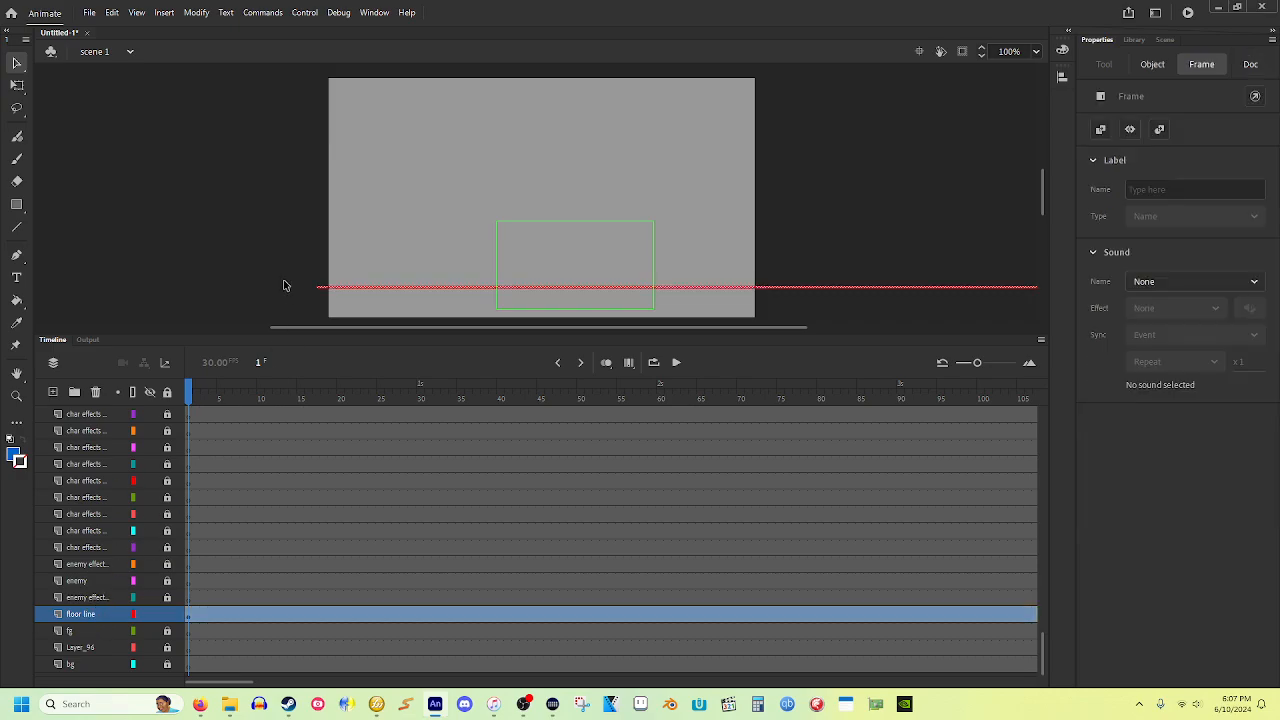
click(247, 232)
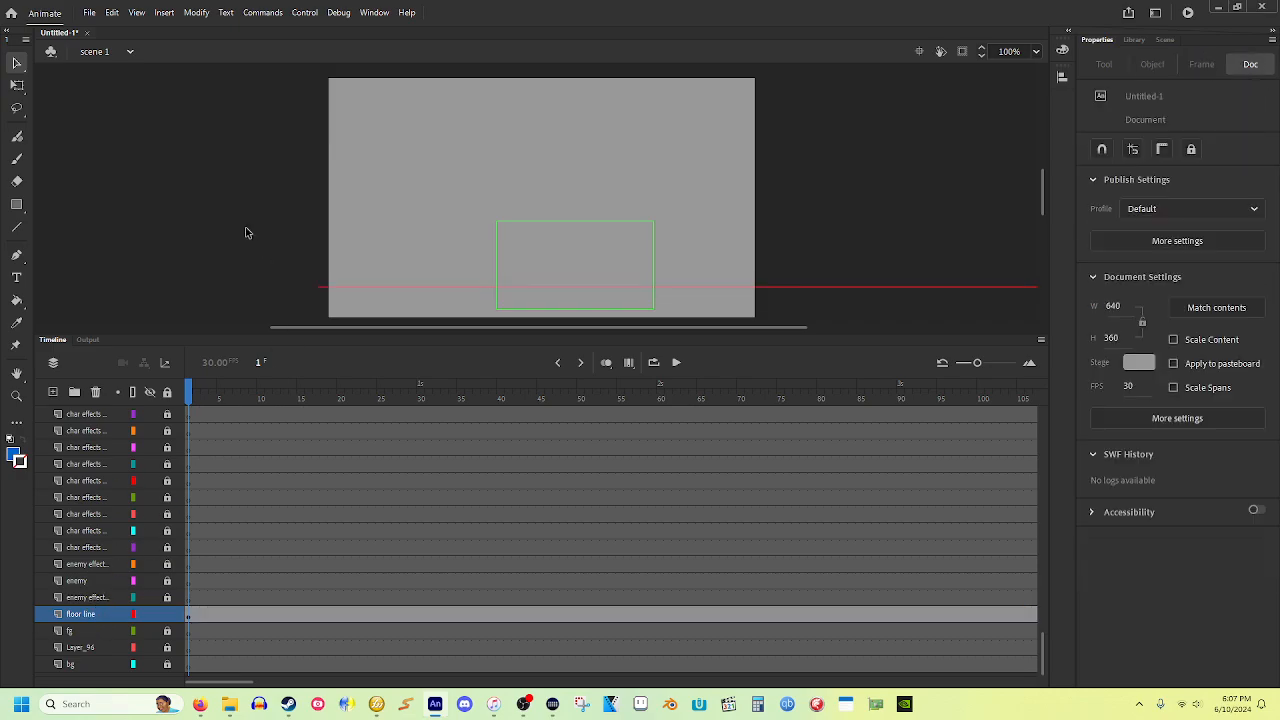
Convert the floor line layer to a guide layer and lock it.
right_click(87, 612)
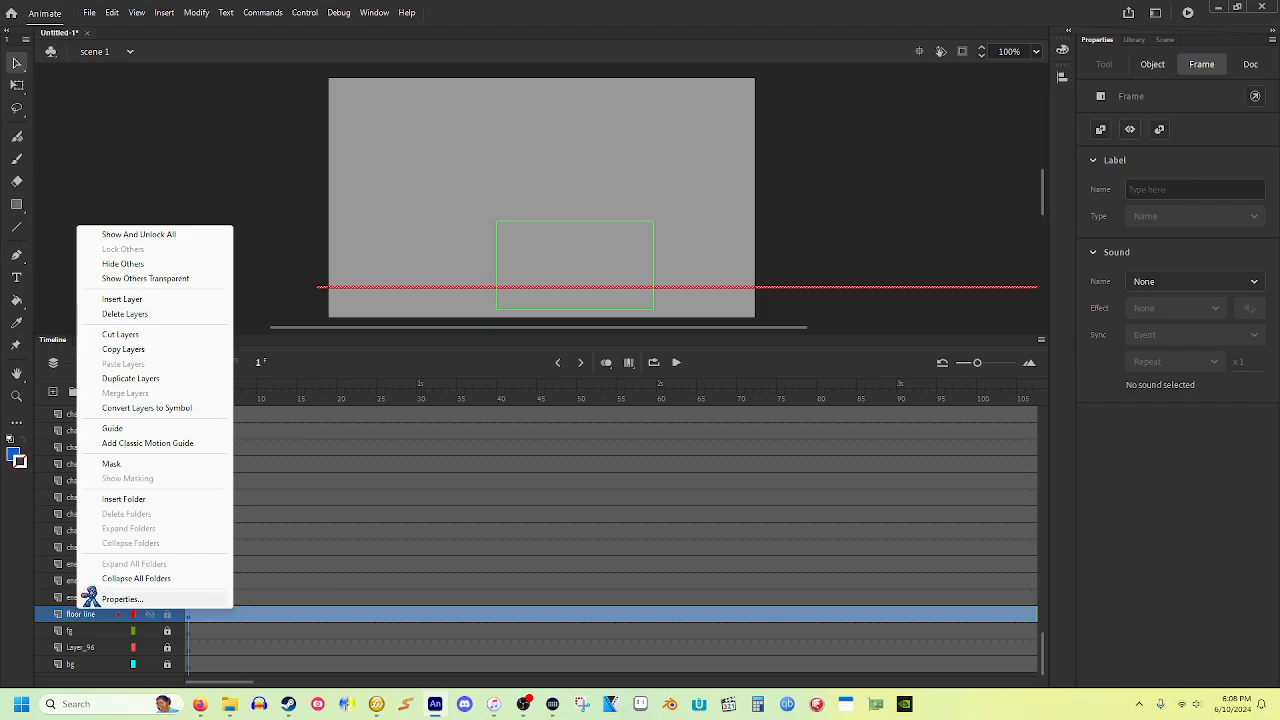
click(133, 427)
click(167, 613)
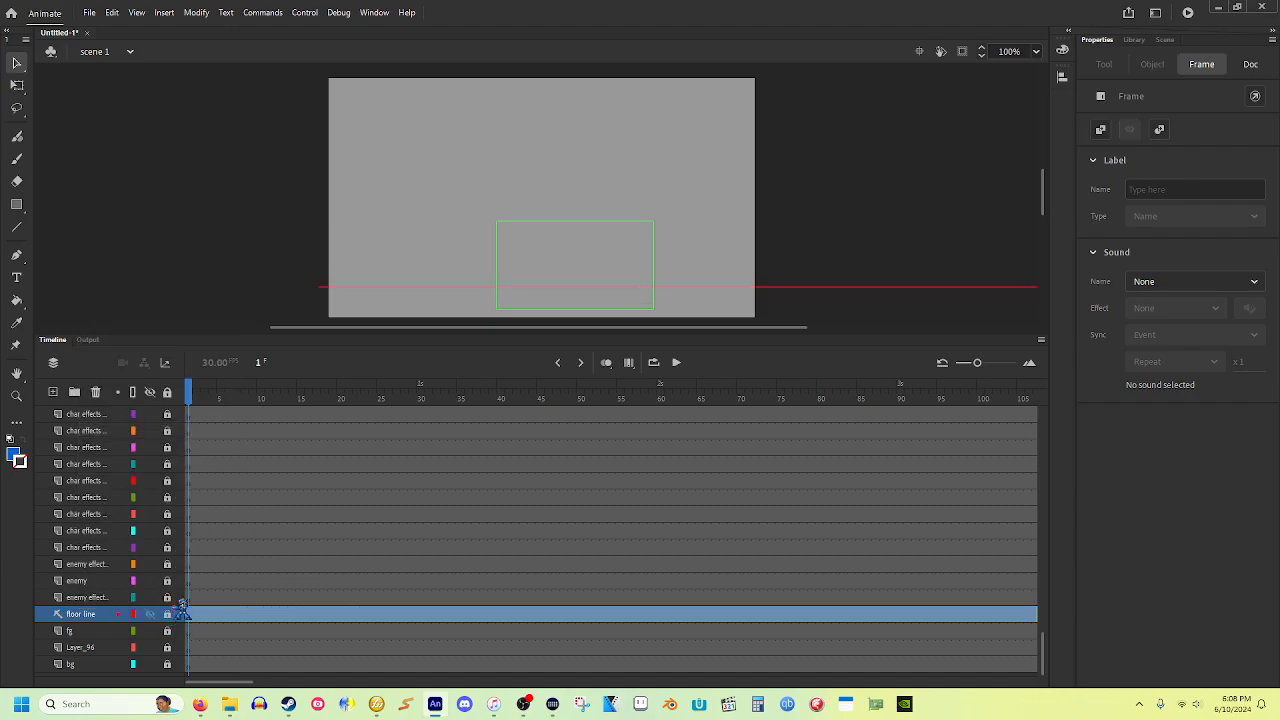
Test the movie to check how the stage looks in the published output, then close the preview.
click(649, 184)
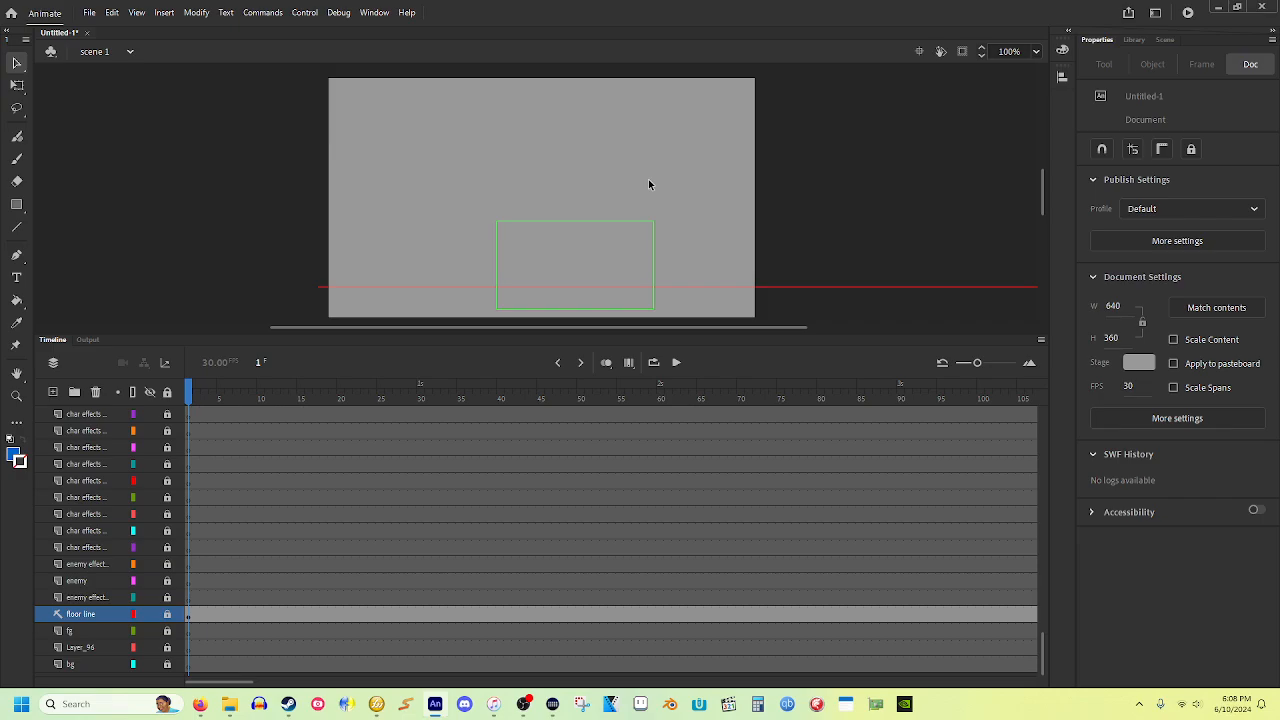
key(ctrl+Return)
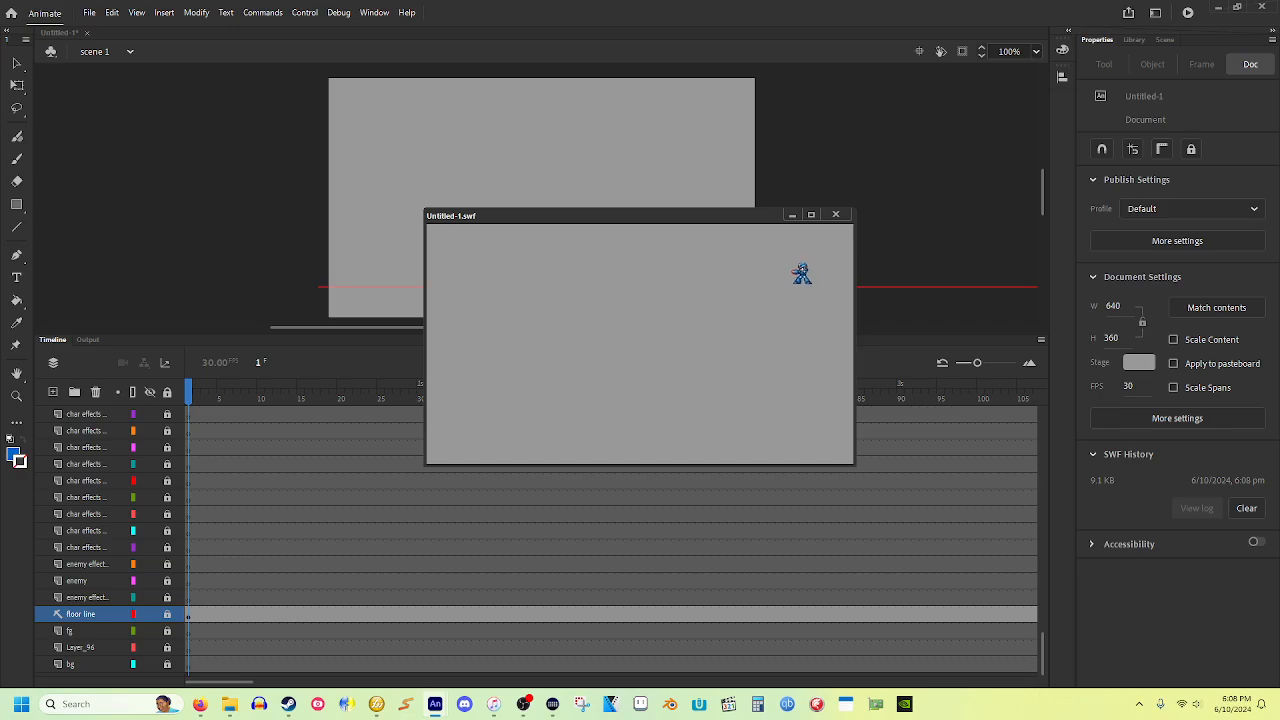
click(840, 215)
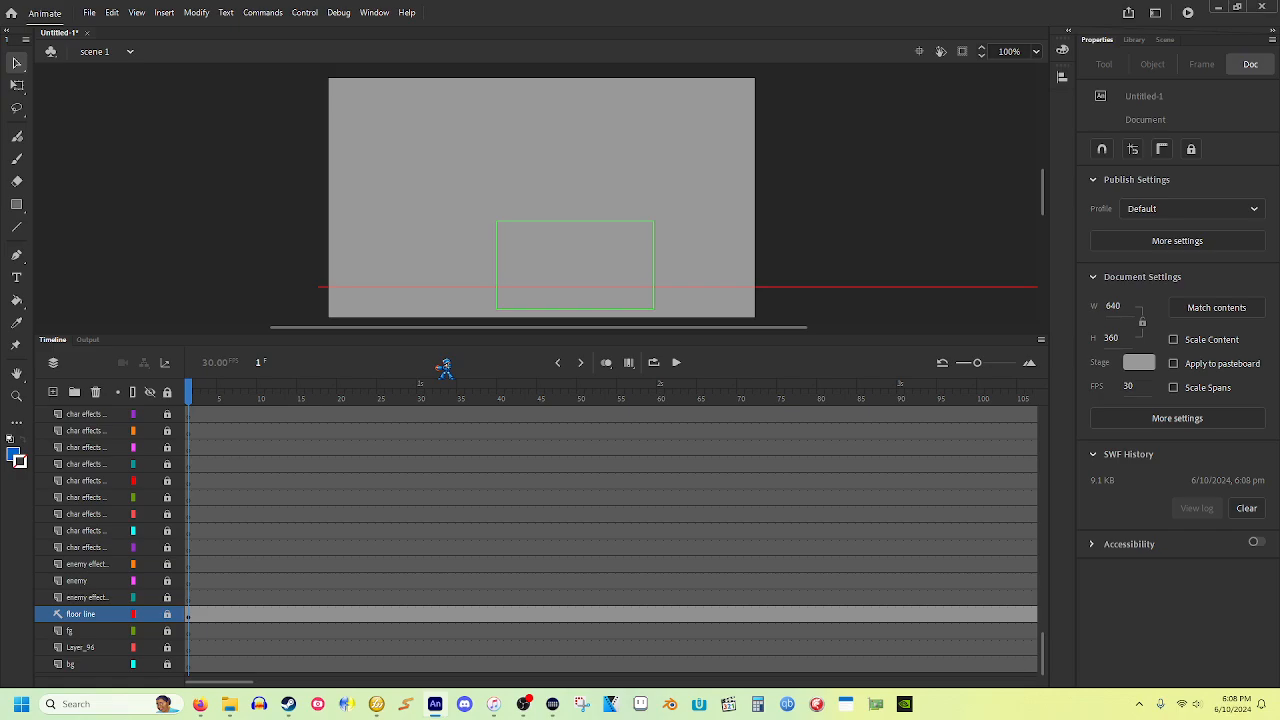
Locate the char layer, unlock it and select its first frame.
scroll(240, 583, up, 4)
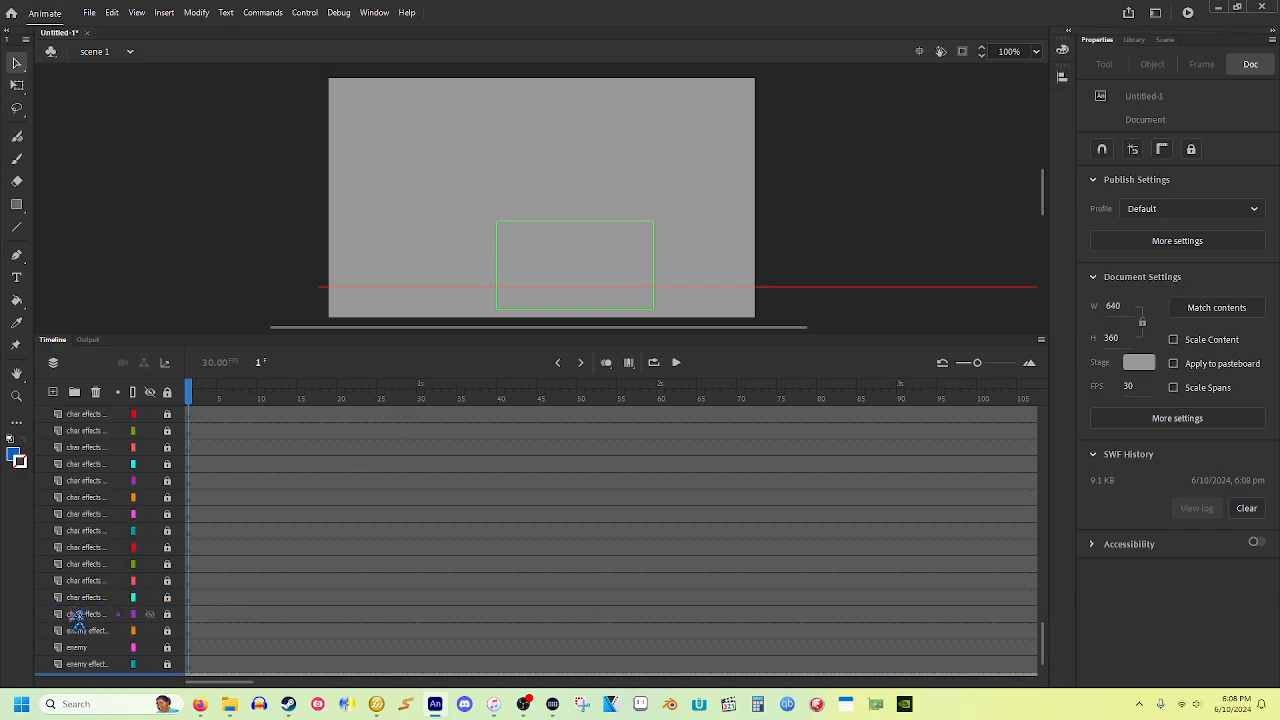
scroll(100, 530, up, 3)
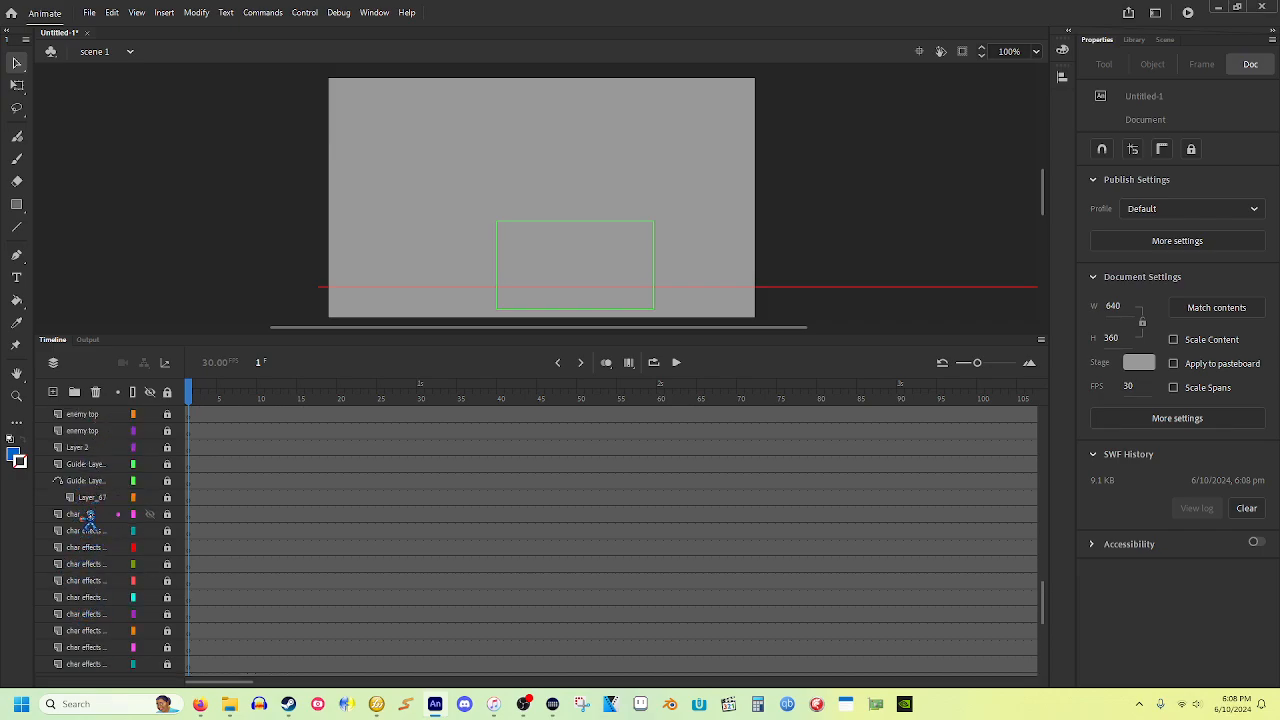
click(88, 510)
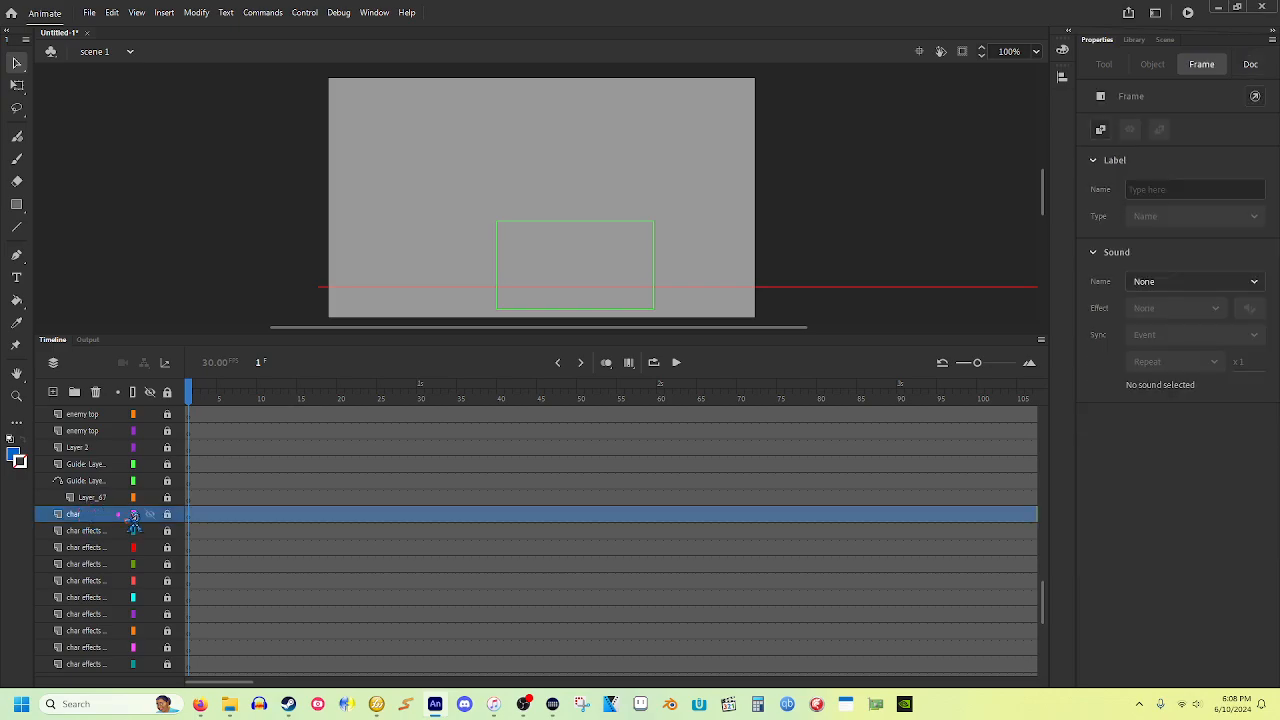
click(191, 514)
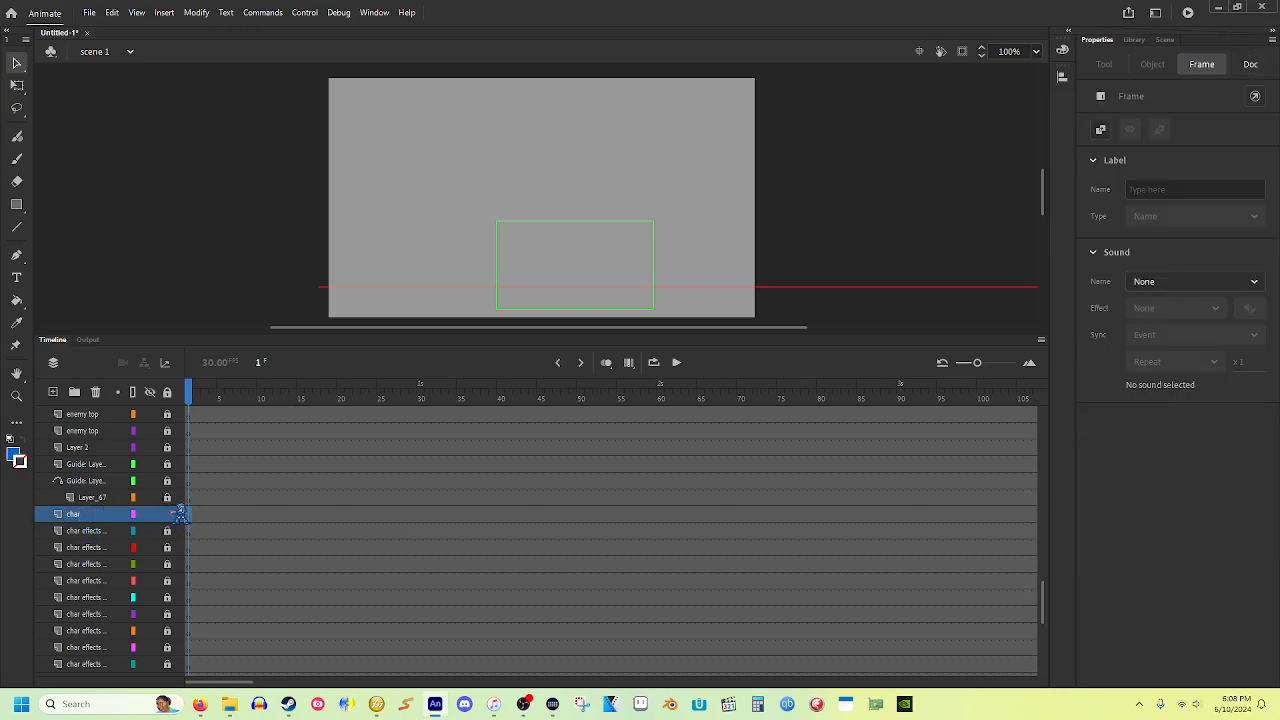
Turn off the Guide setting on the guide layer directly above Layer_67 and lock the char layer.
right_click(88, 487)
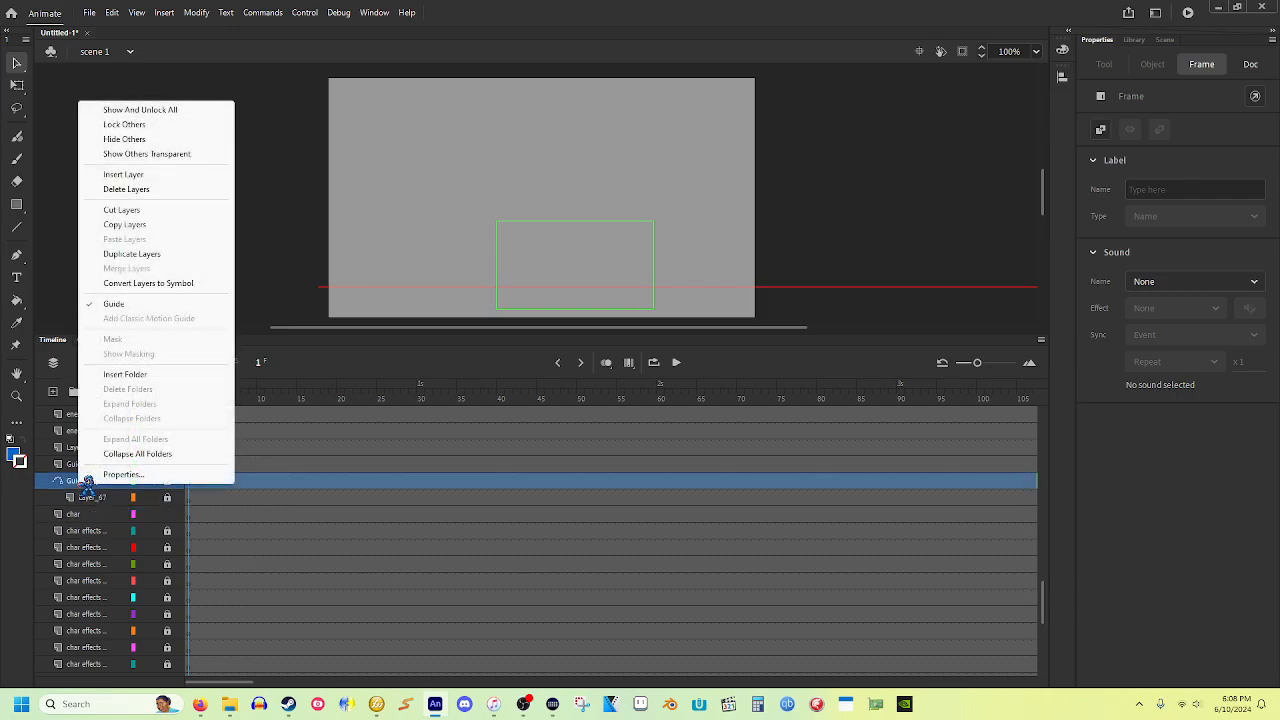
click(88, 310)
click(92, 514)
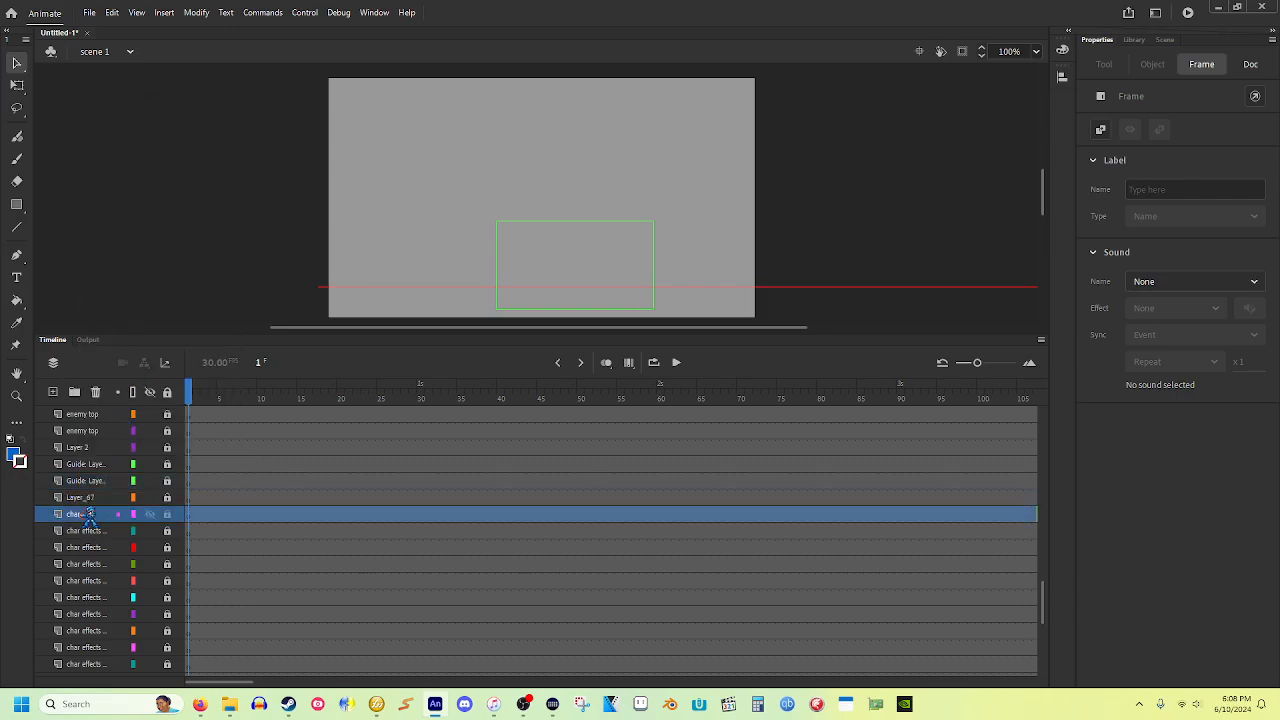
Unlock the enemy layer and select its first frame.
scroll(150, 514, down, 5)
click(85, 580)
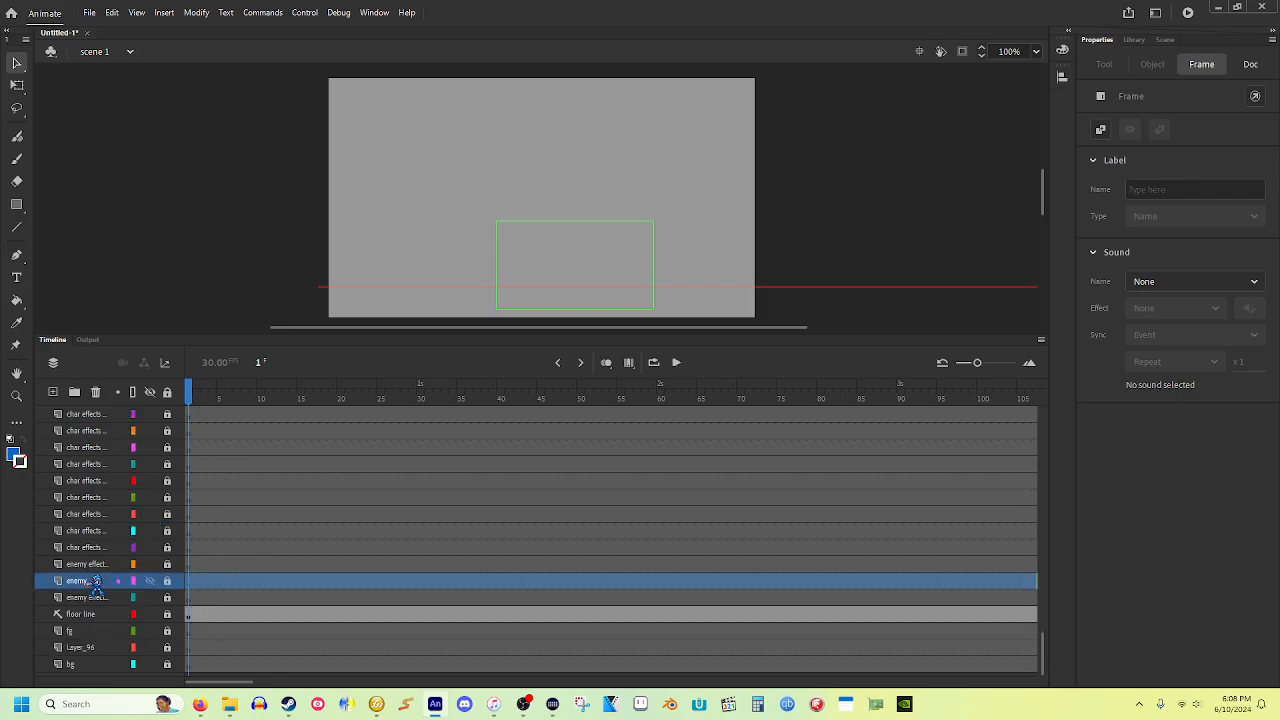
click(167, 581)
click(189, 588)
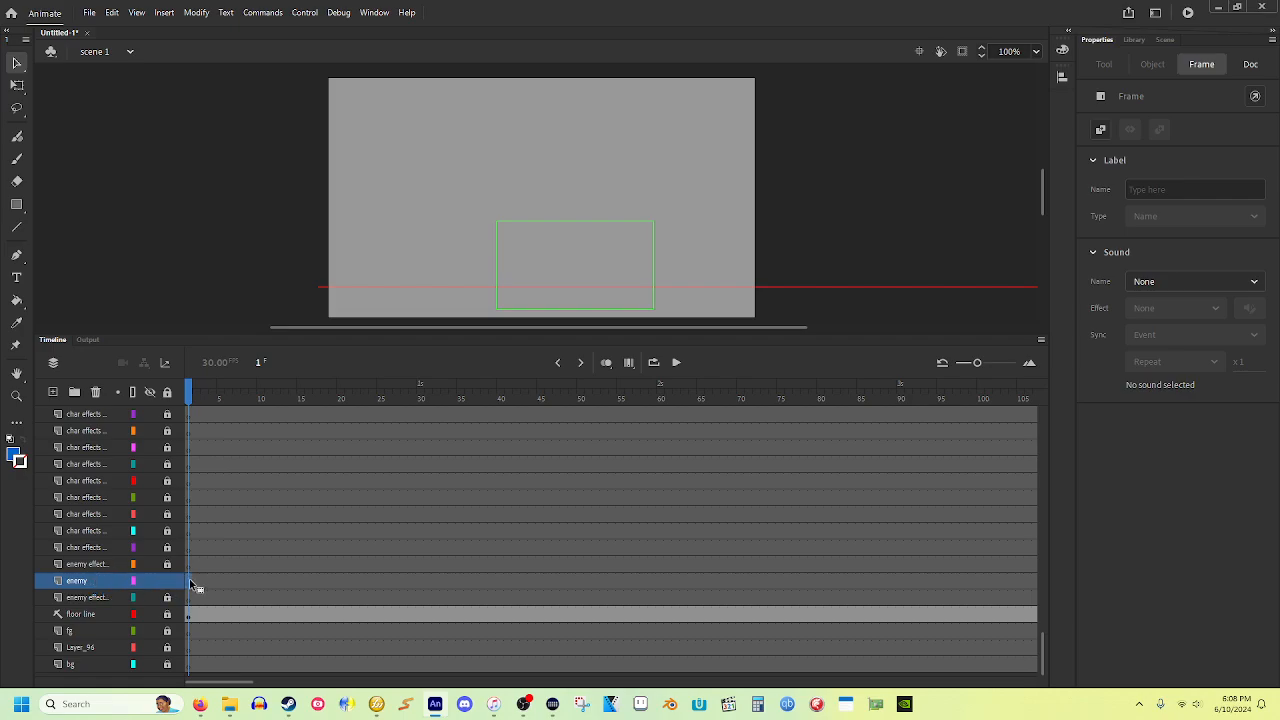
Find the music layer and select it, then select the sounds layer together with all its copies above it.
scroll(204, 538, up, 3)
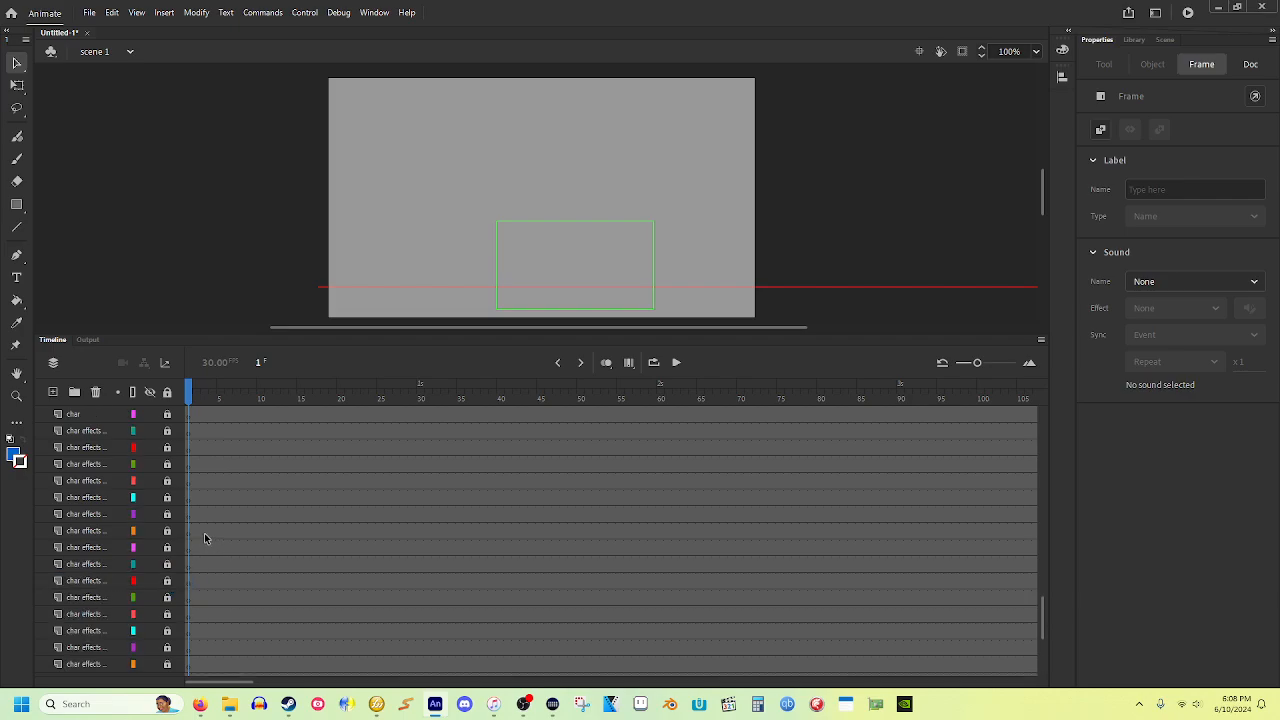
scroll(204, 538, up, 6)
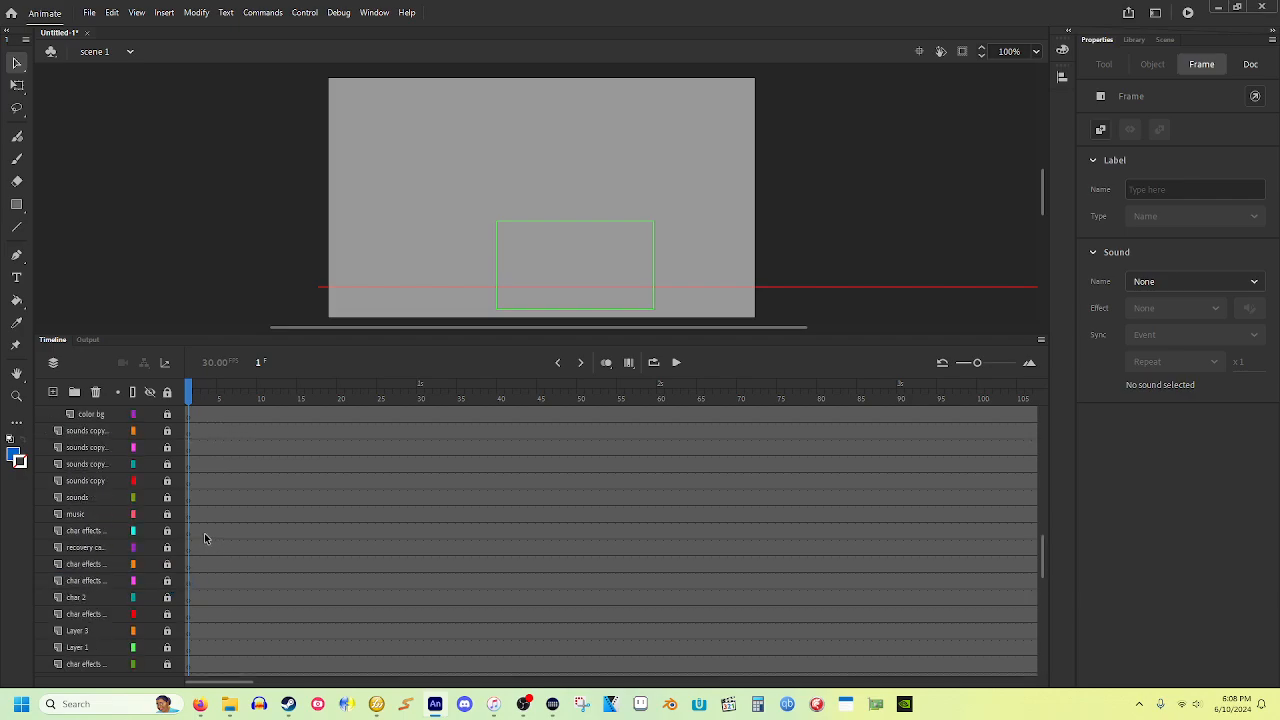
click(84, 514)
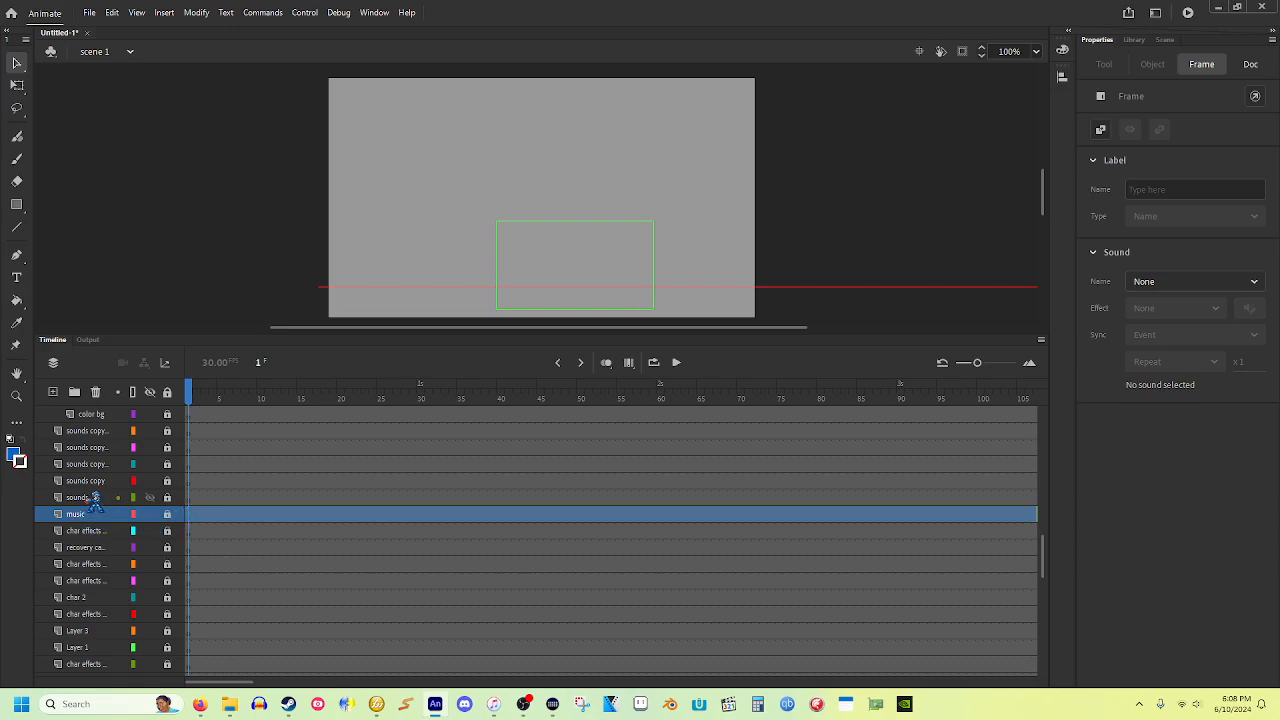
click(92, 498)
shift+click(104, 430)
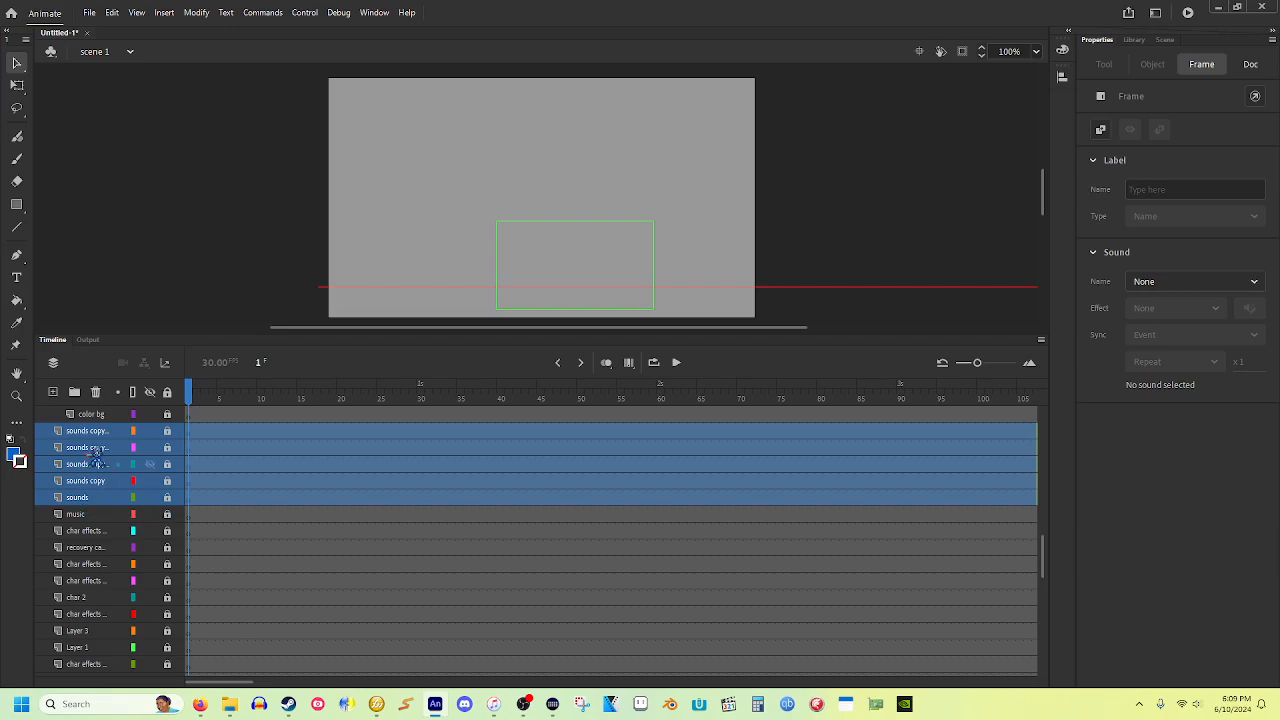
Unlock the vcam layer below the control panel folder, examine its camera frame on the stage, then deselect it and lock the layer.
scroll(267, 538, up, 3)
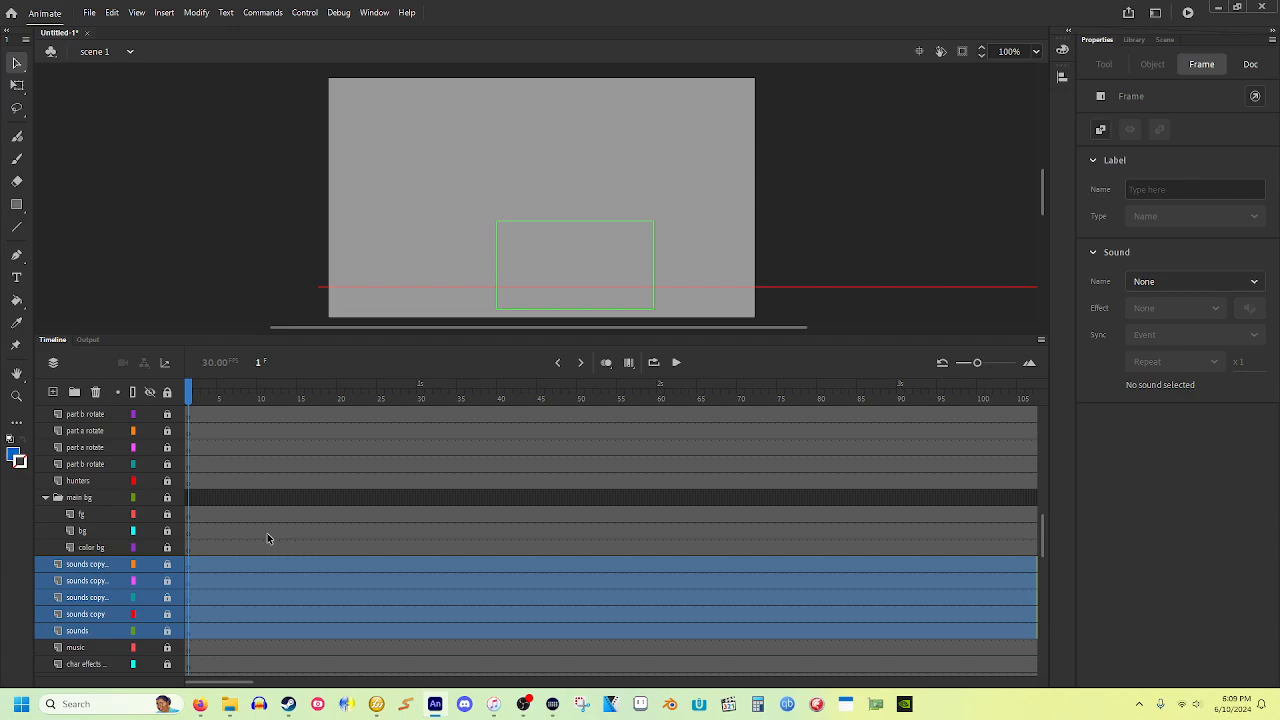
scroll(125, 505, up, 3)
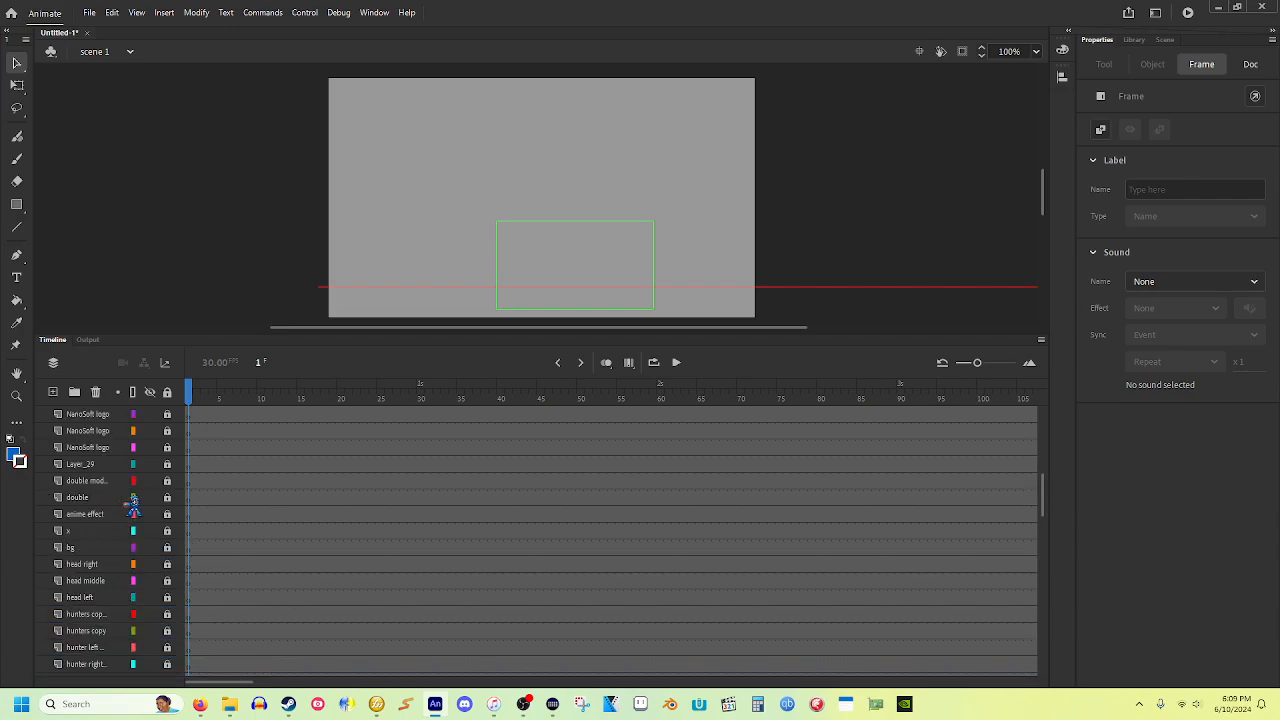
scroll(190, 545, up, 5)
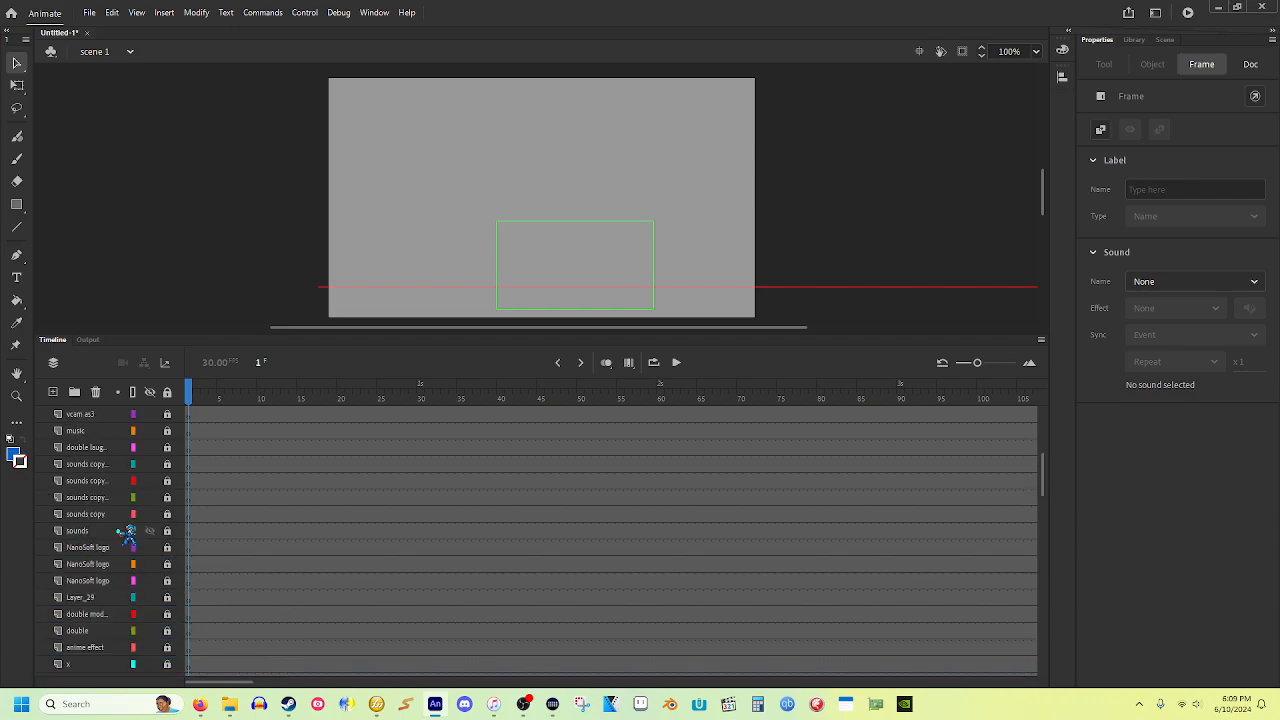
scroll(166, 525, up, 1)
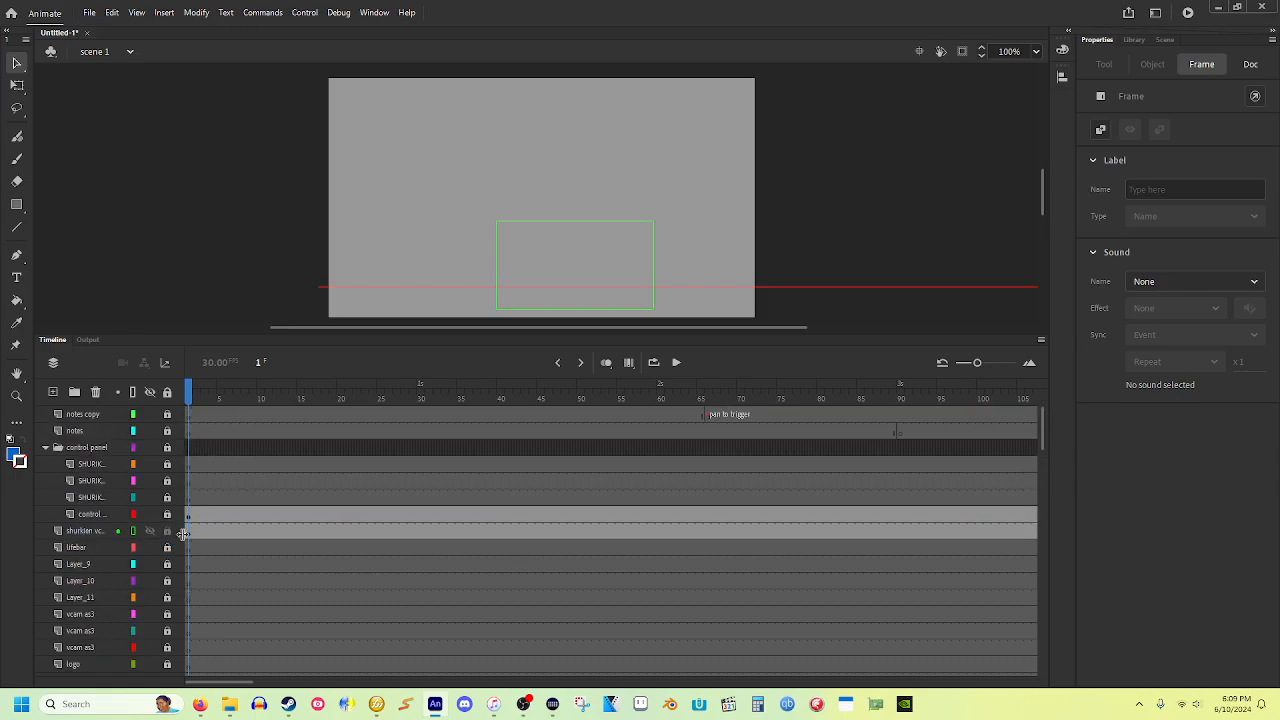
click(188, 534)
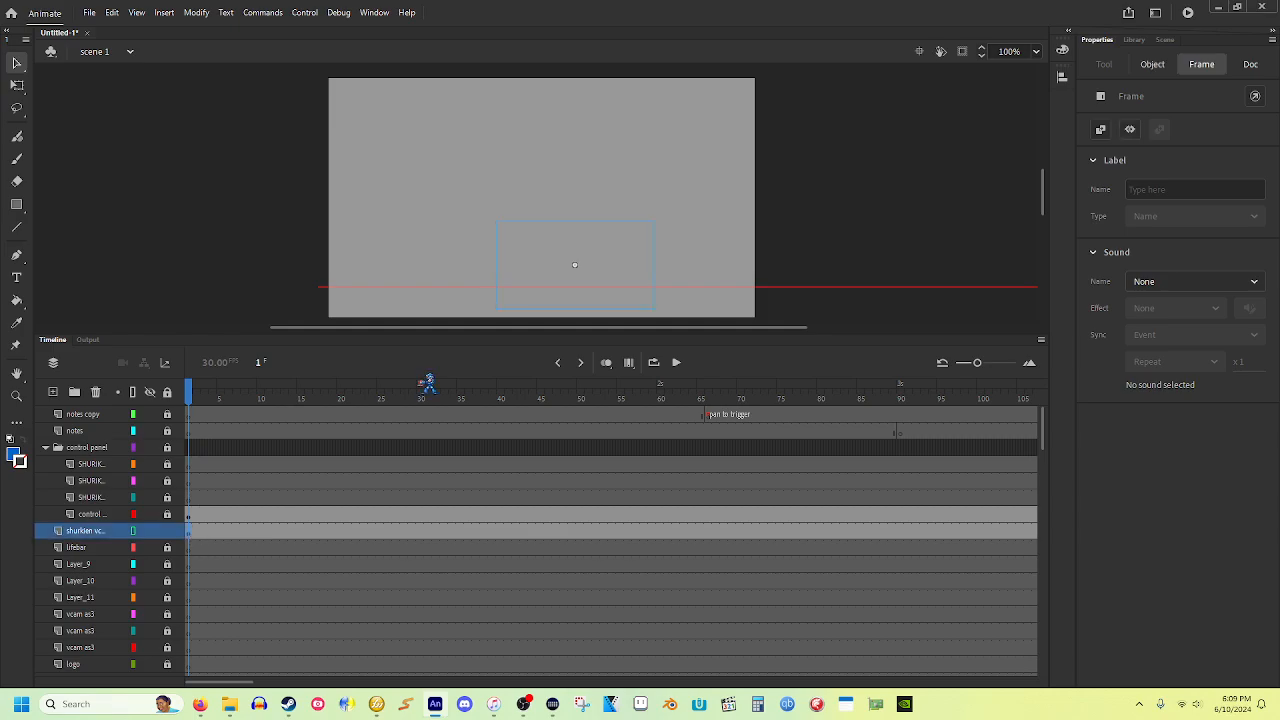
click(399, 284)
drag(424, 182, 746, 362)
scroll(723, 271, down, 2)
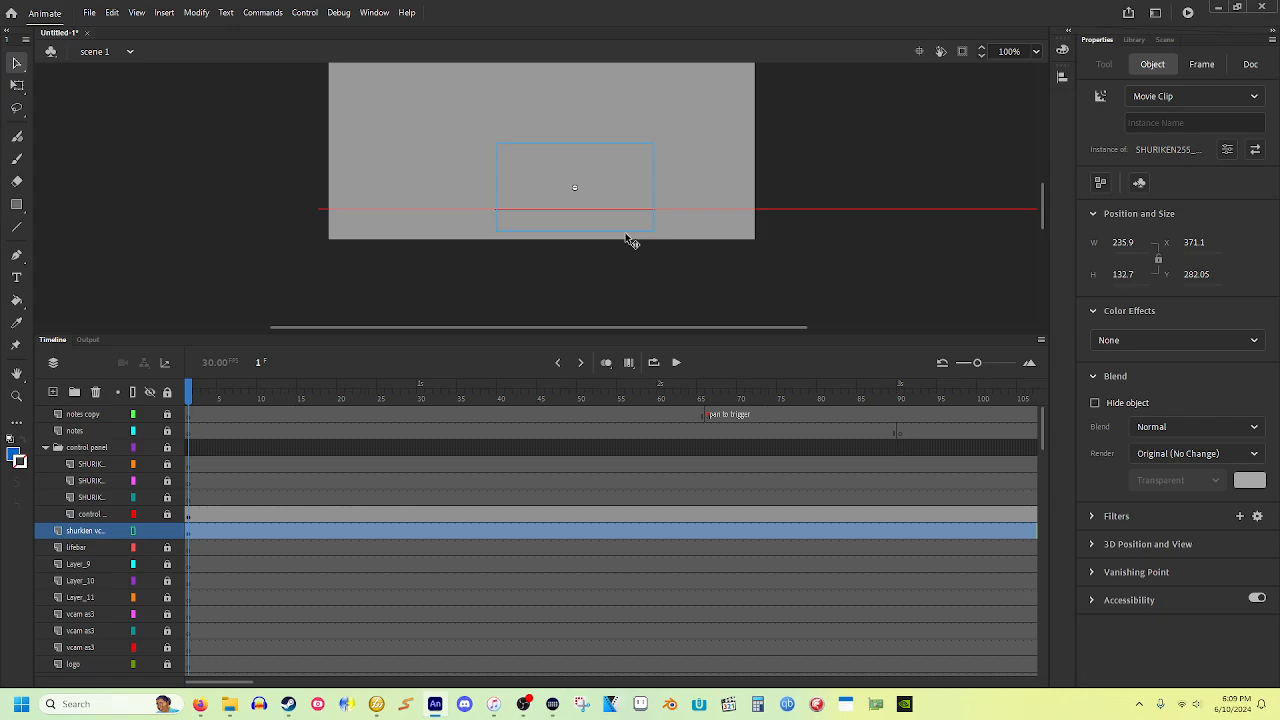
click(614, 257)
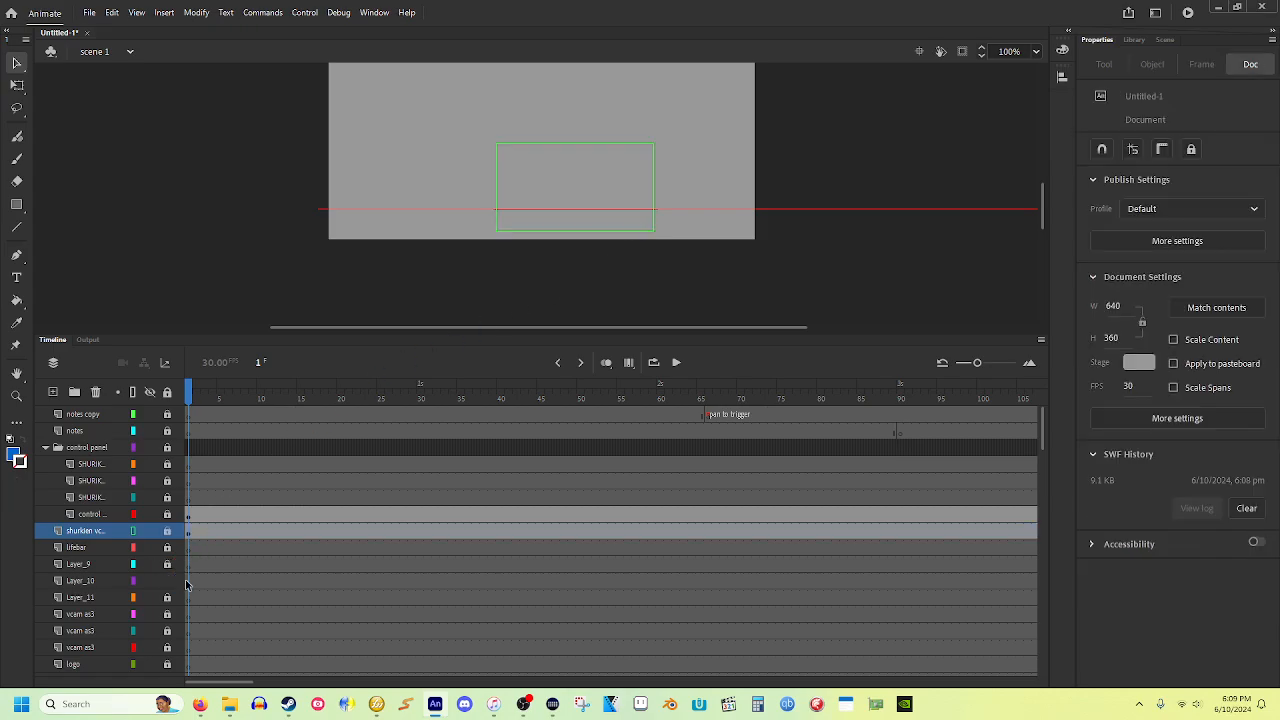
Draw a blue oval on Layer_10 inside the camera frame and test the movie to check the camera's view, then close the preview.
click(186, 581)
key(o)
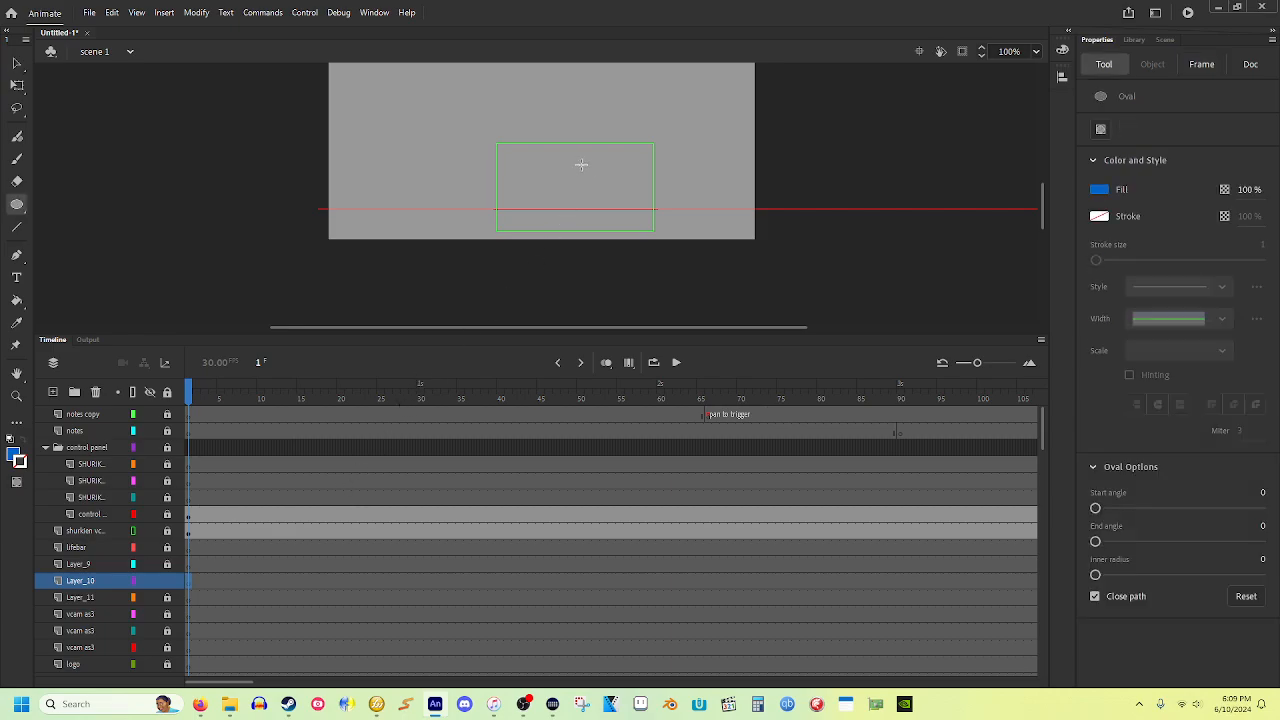
drag(558, 168, 605, 211)
key(v)
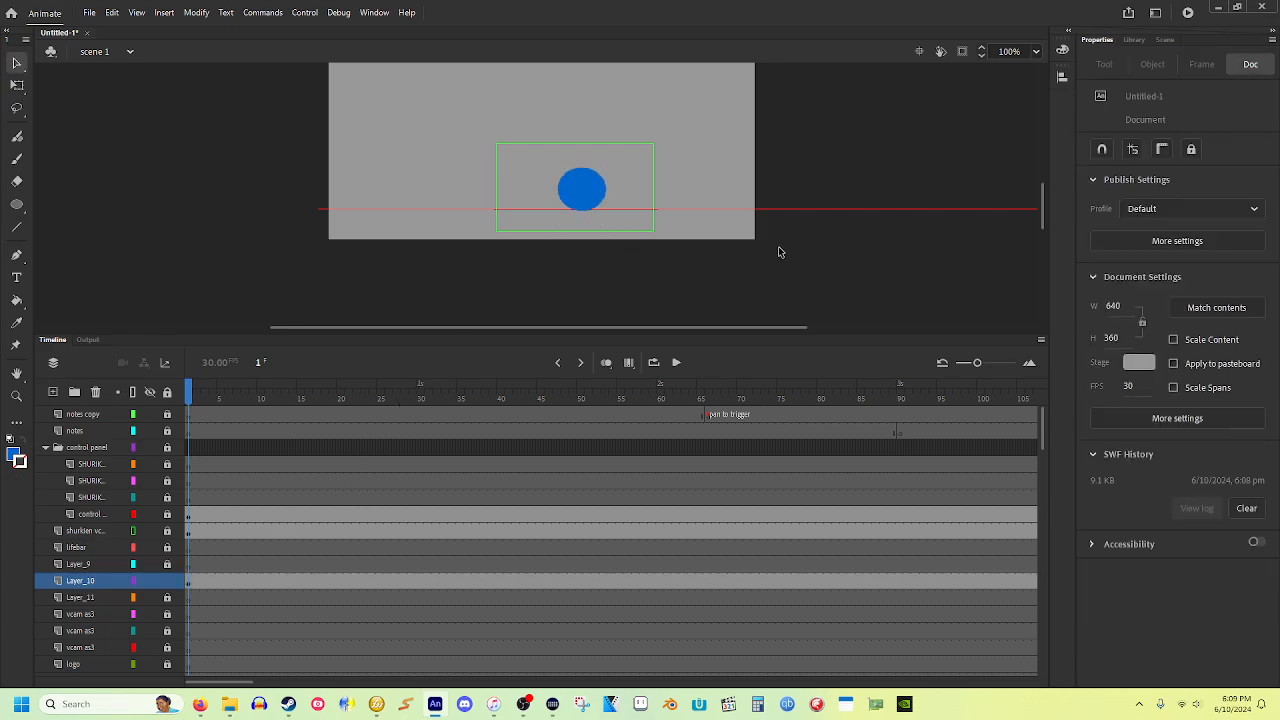
key(ctrl+Return)
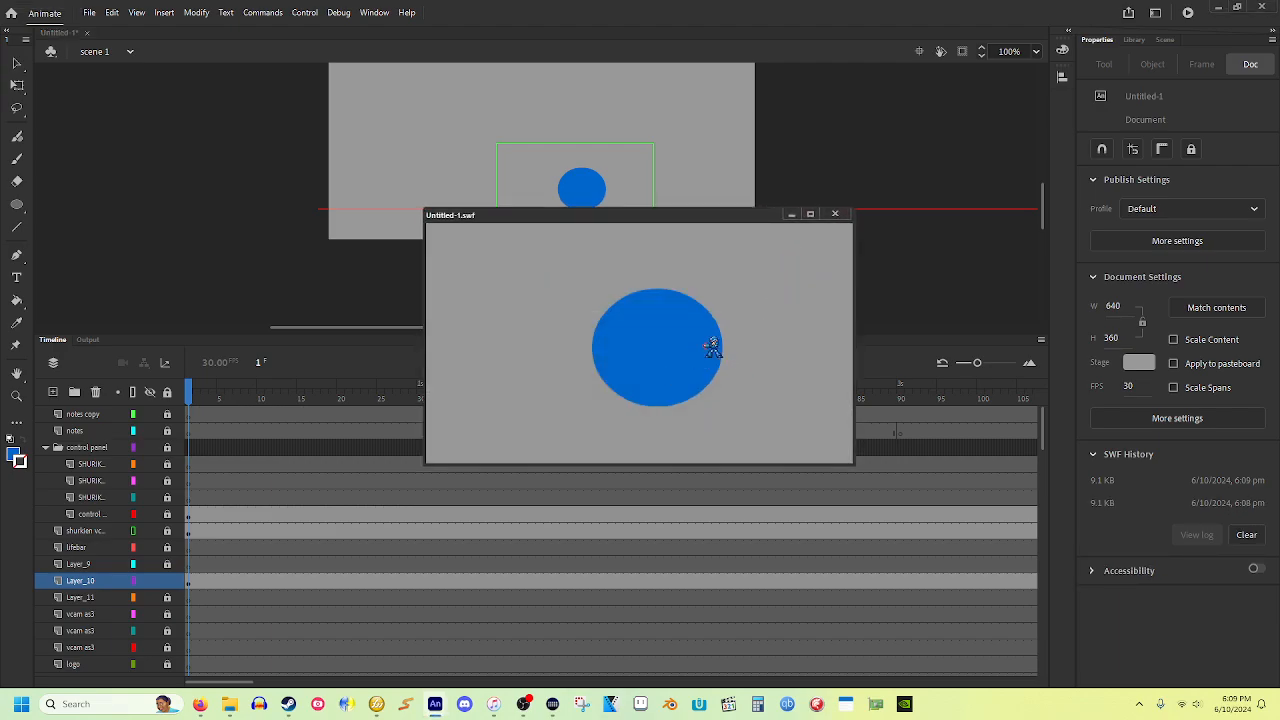
click(835, 214)
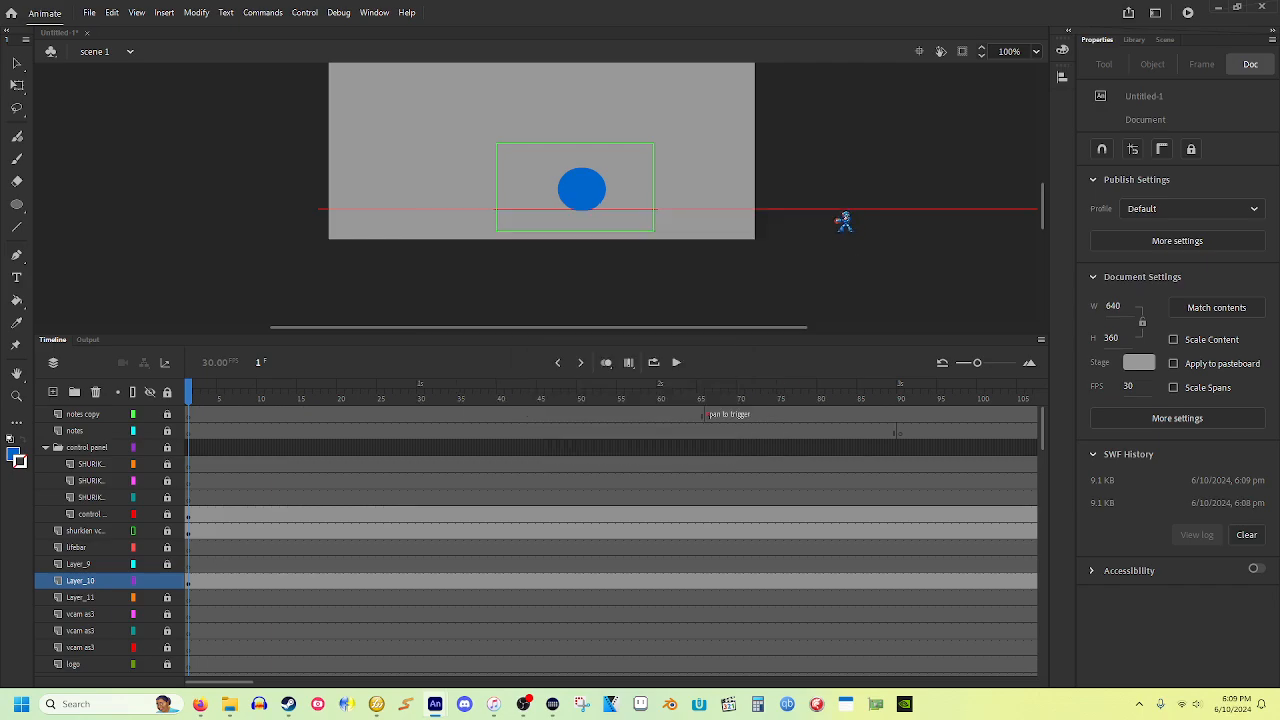
Delete the blue oval from the first frame of Layer_10 and lock the layer.
click(188, 588)
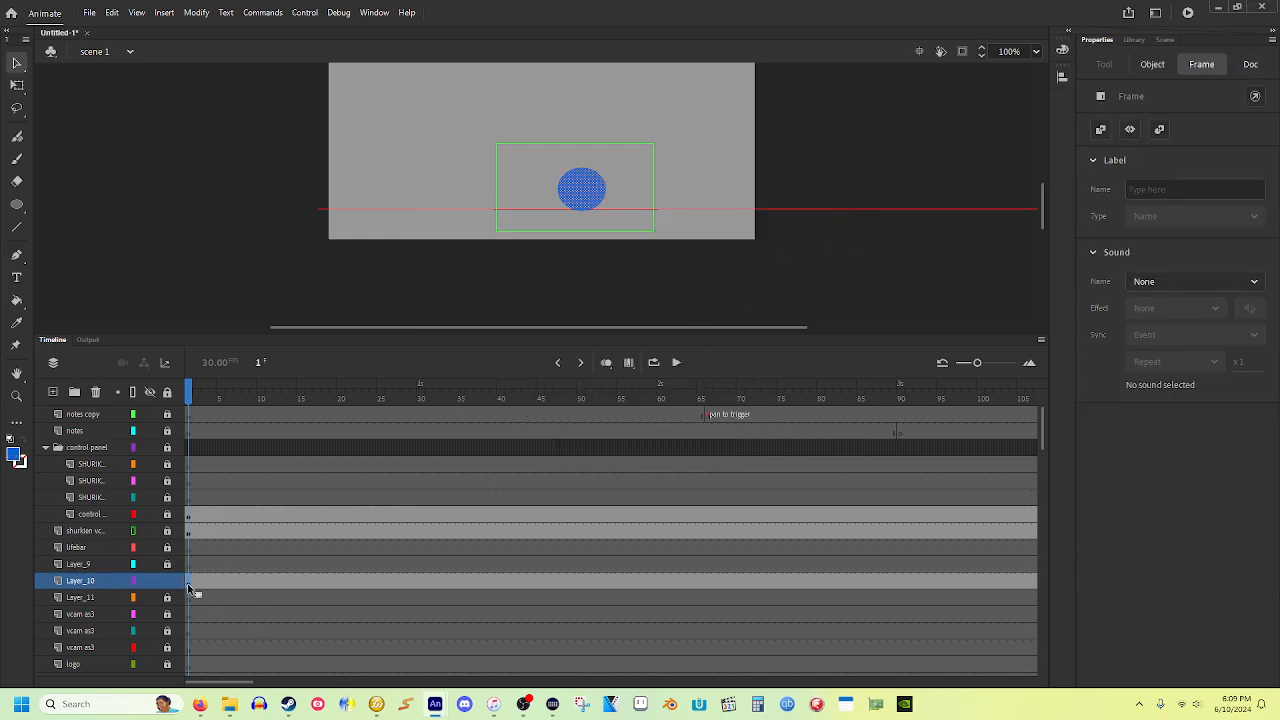
key(Delete)
click(174, 582)
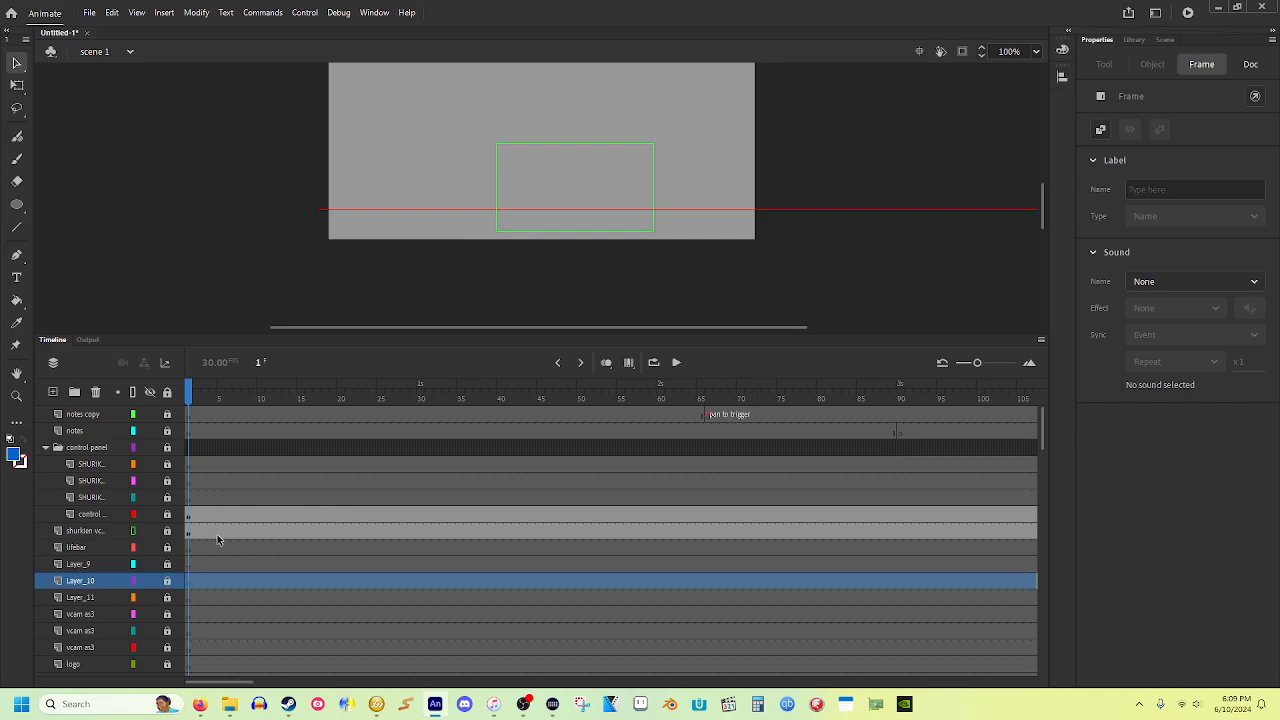
Unlock the control panel folder, examine the camera controls below the stage, then lock the folder and return to the stage.
click(86, 447)
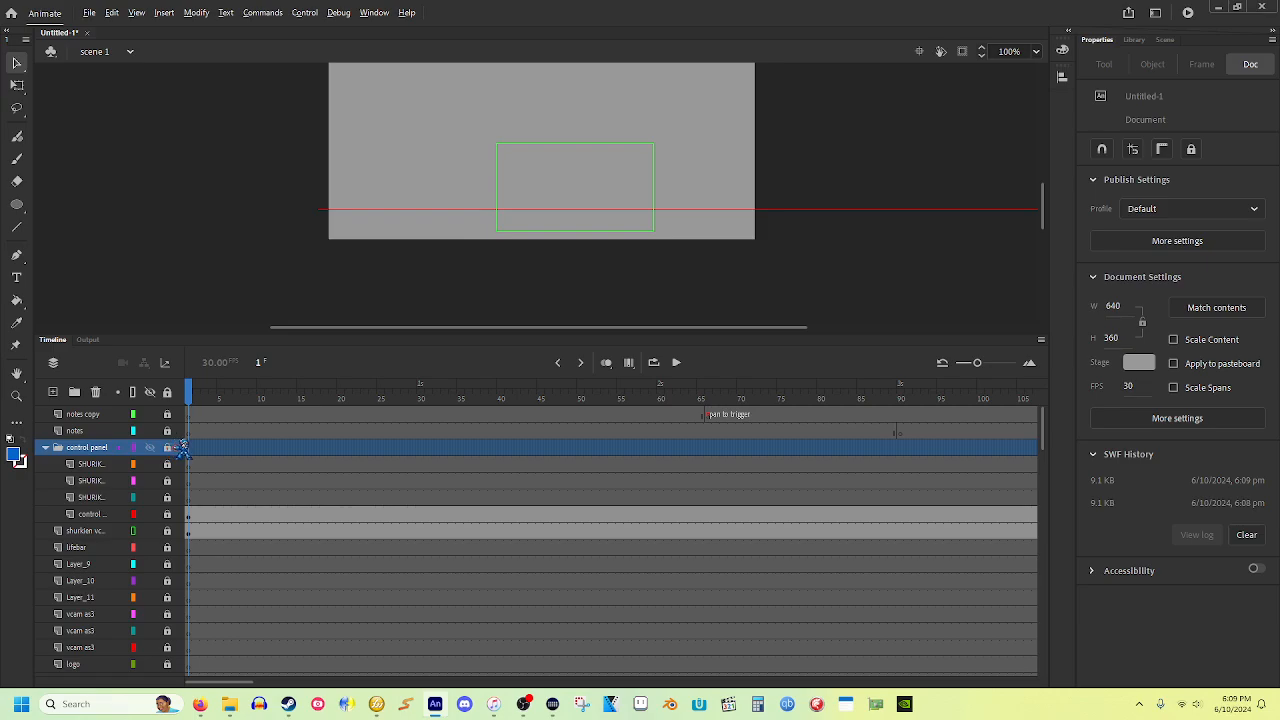
click(167, 447)
drag(378, 240, 540, 218)
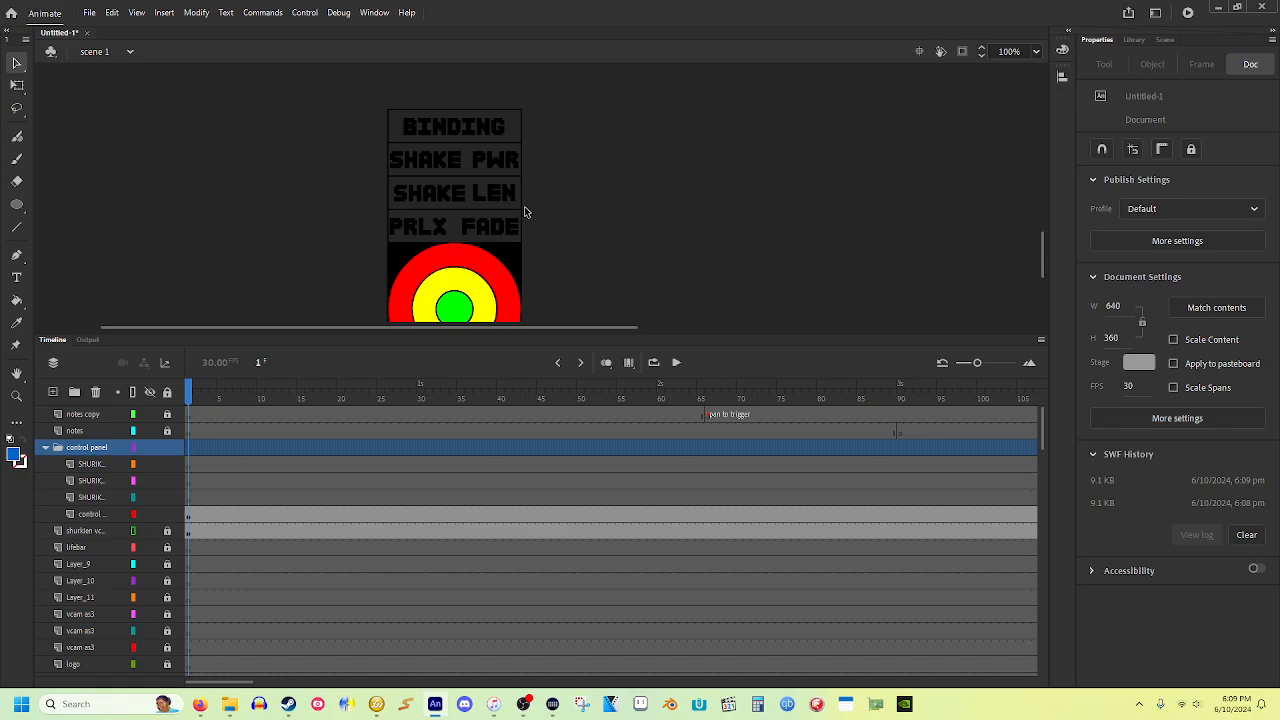
key(ctrl+minus)
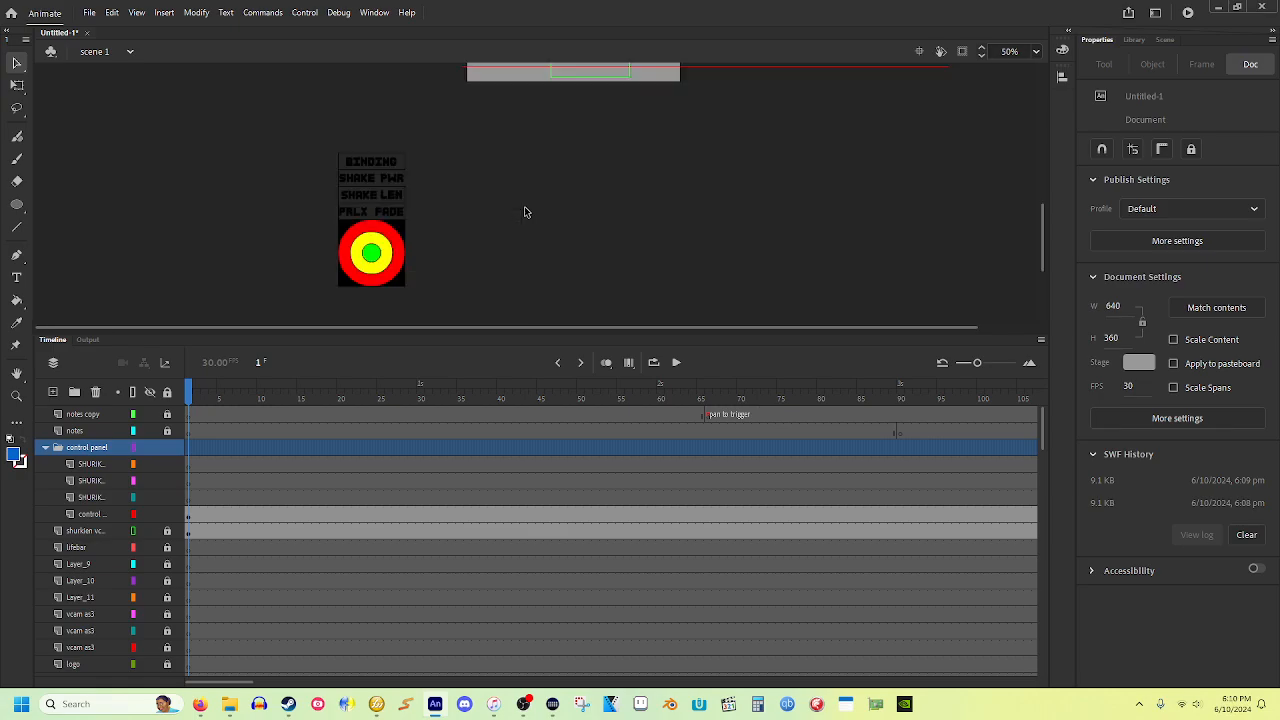
click(167, 447)
drag(606, 158, 533, 275)
drag(577, 192, 577, 264)
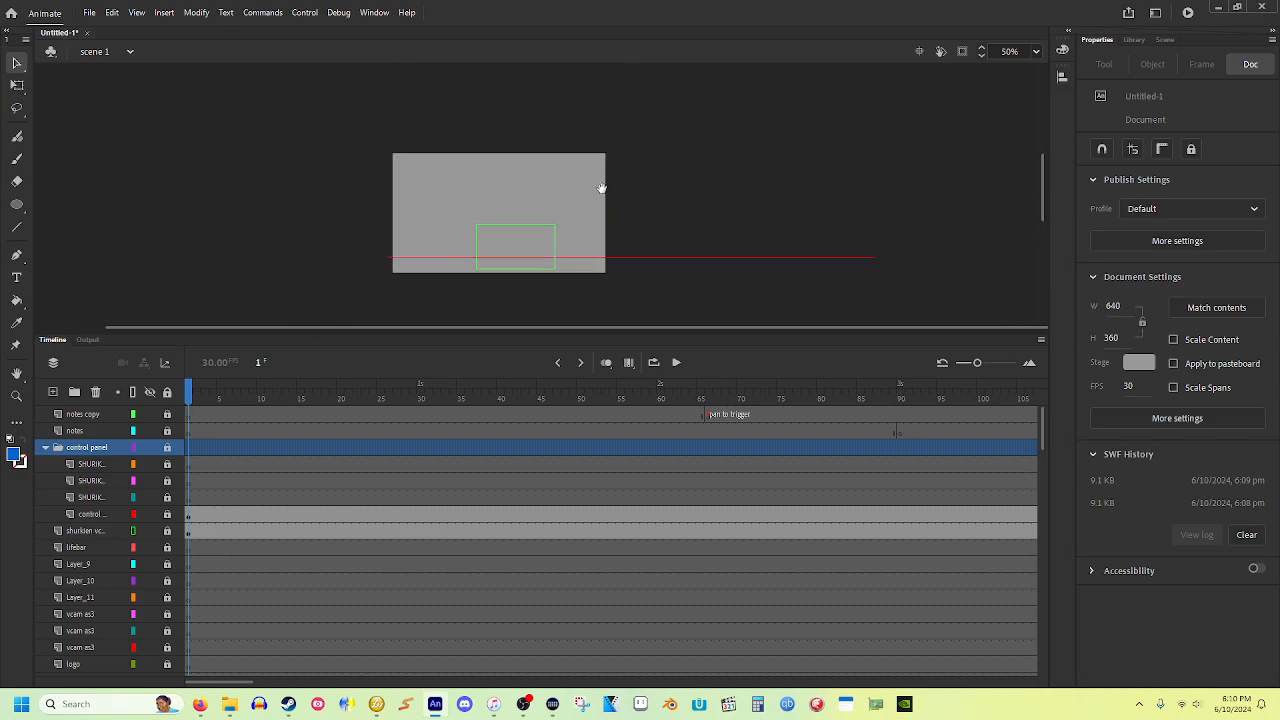
click(759, 172)
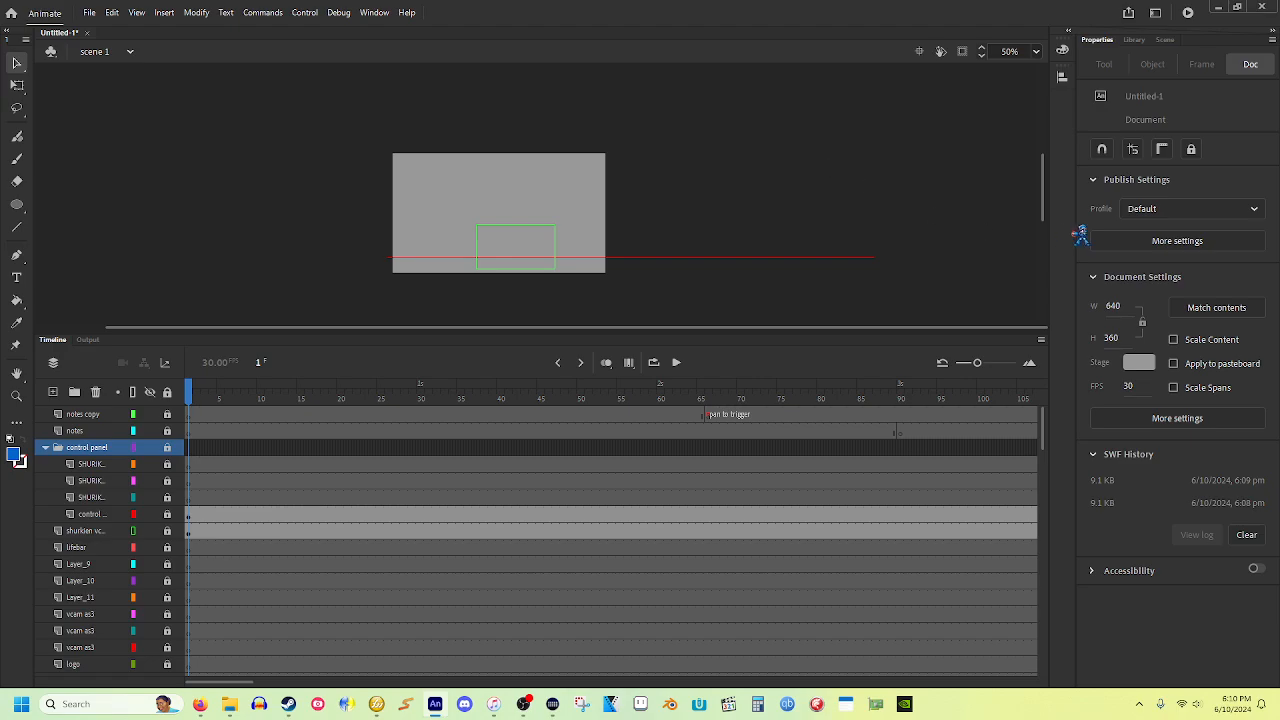
Open the keyboard shortcut settings and check which keyboard layout preset is in use.
click(127, 13)
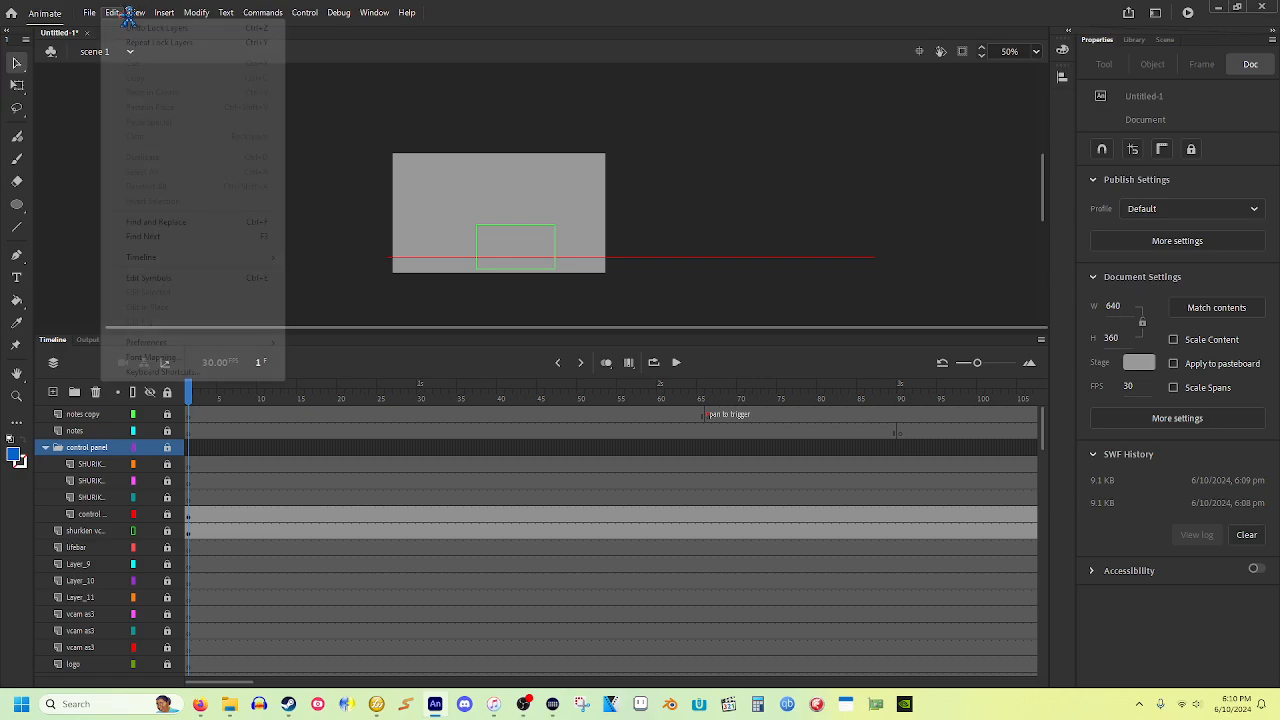
mouse_move(157, 26)
mouse_move(118, 12)
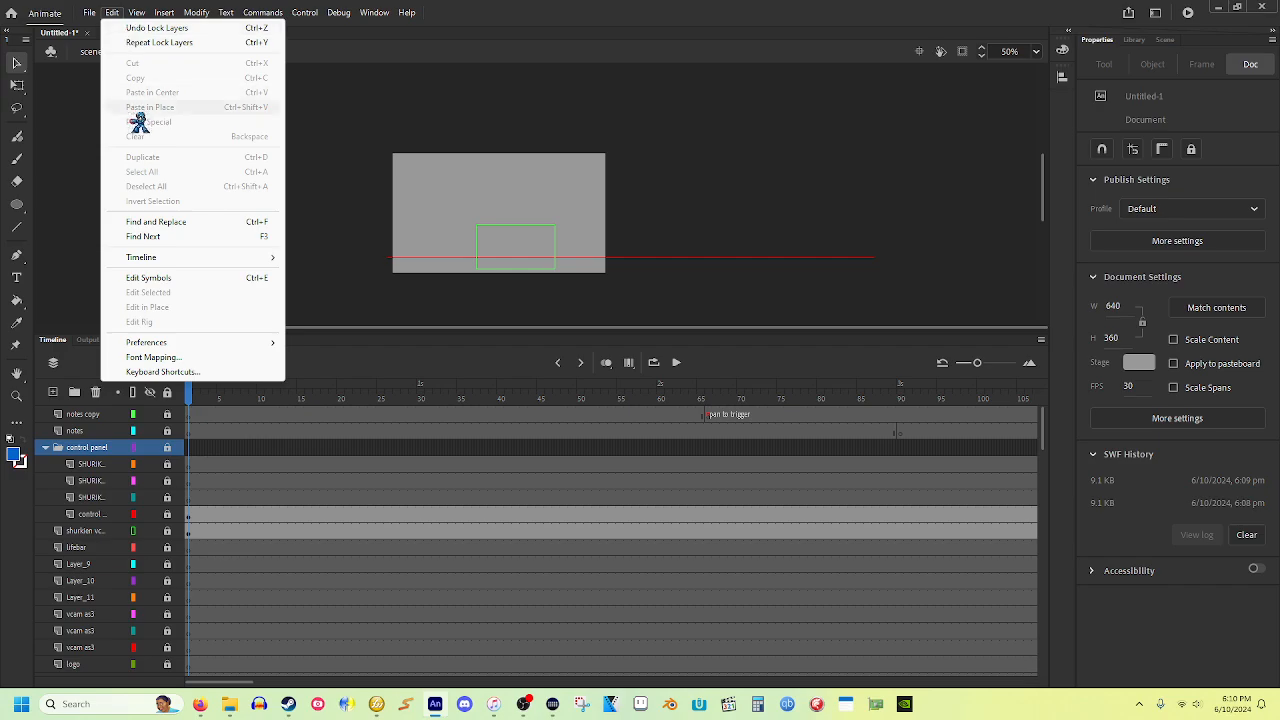
mouse_move(177, 342)
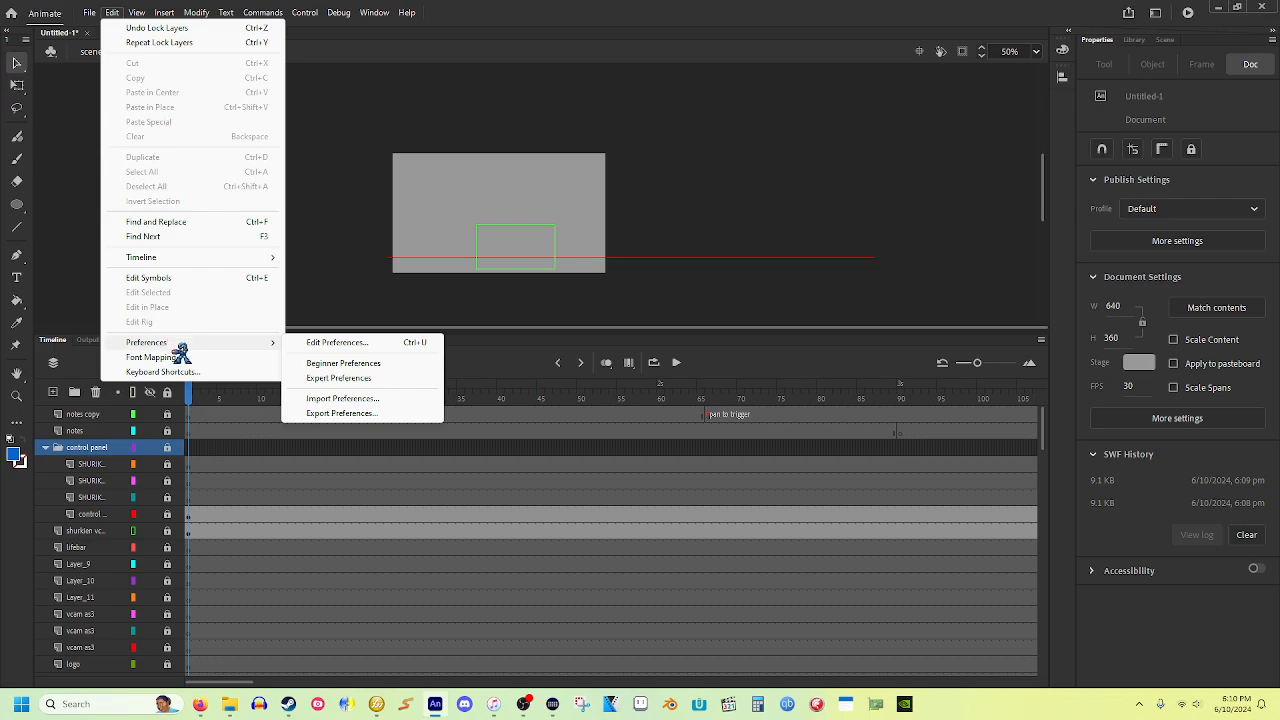
click(170, 371)
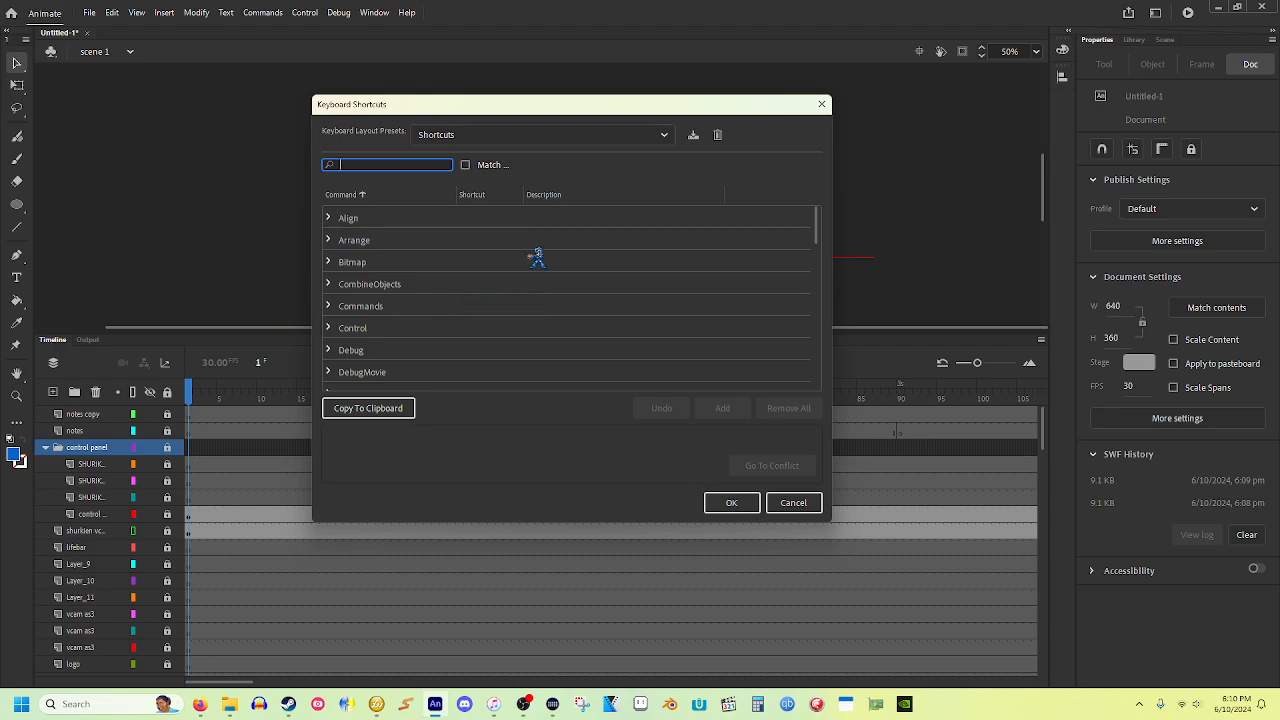
click(664, 134)
click(666, 134)
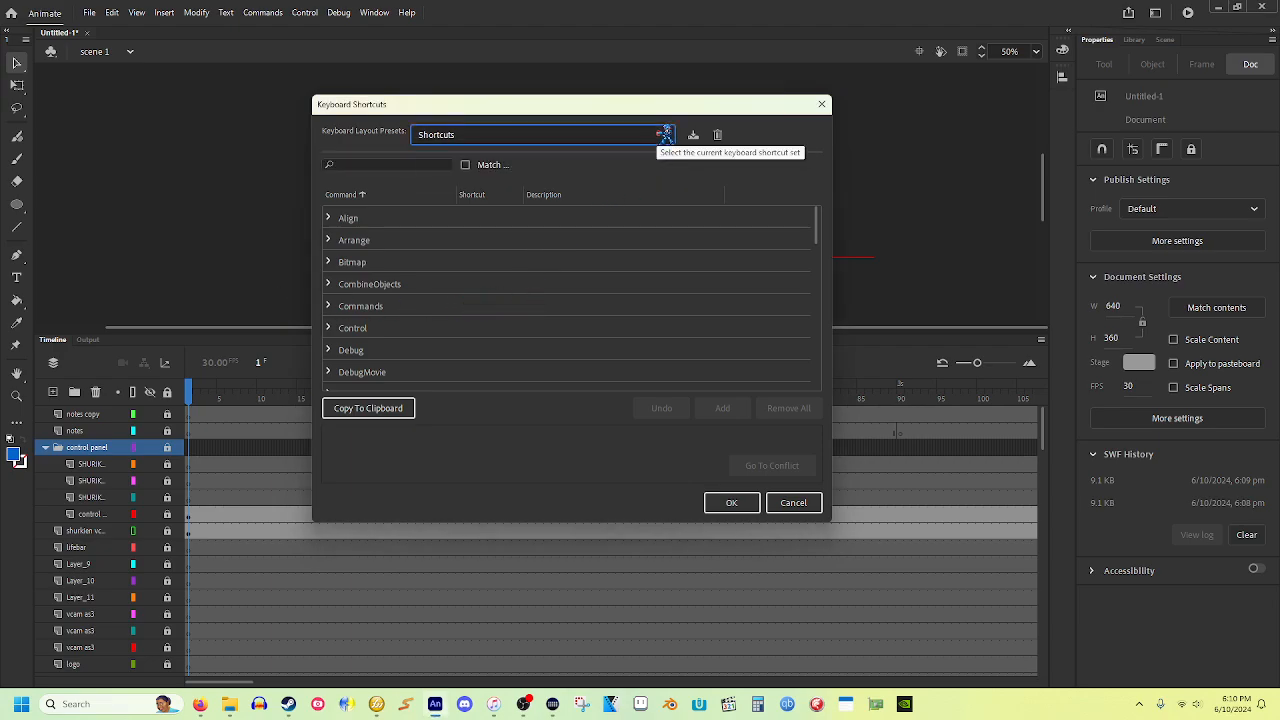
Expand the Transform command group in the shortcut list and find its flip commands.
scroll(818, 240, down, 1)
drag(818, 240, 814, 360)
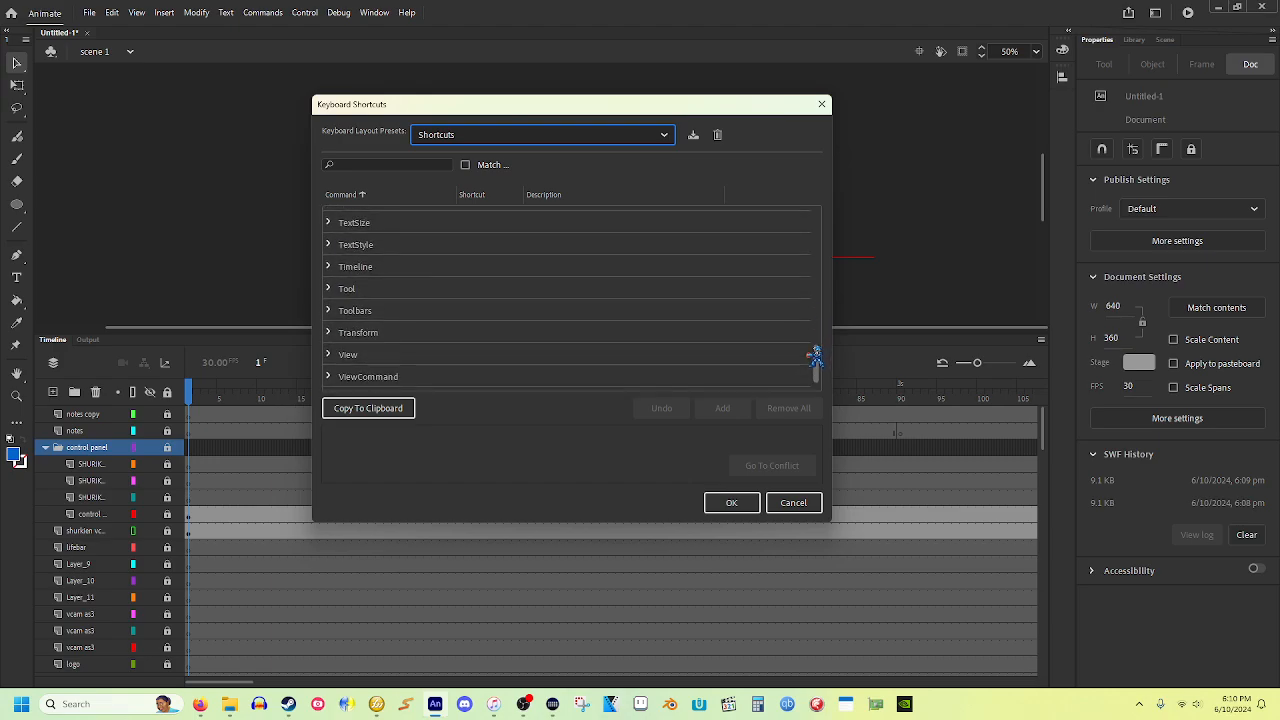
click(346, 333)
scroll(490, 278, down, 5)
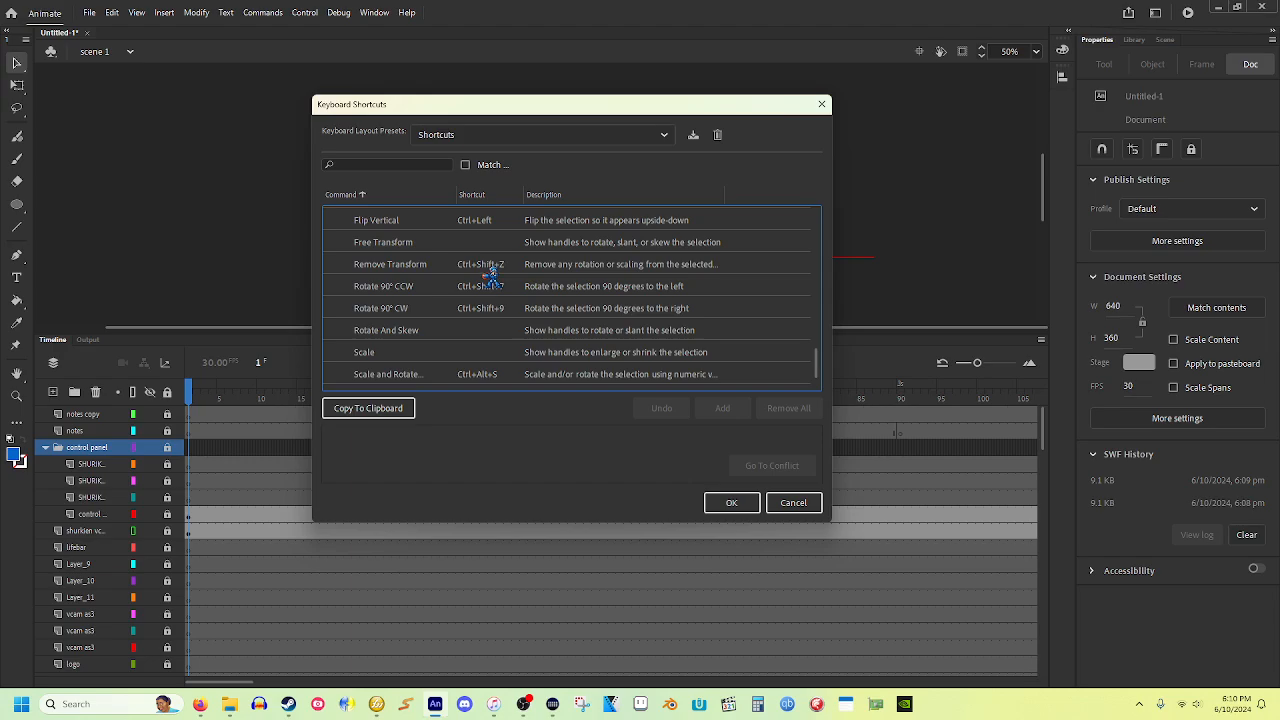
scroll(492, 278, down, 2)
scroll(489, 274, up, 3)
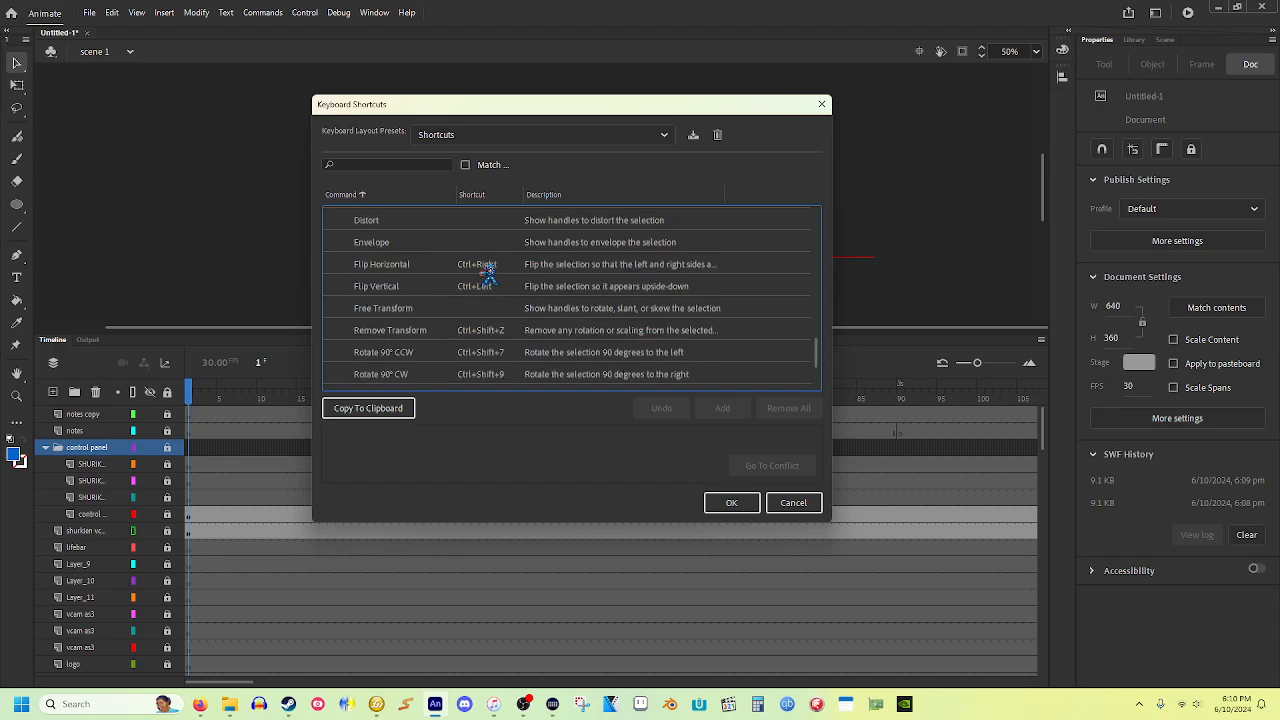
Assign Ctrl+Right as the shortcut for the Flip Horizontal command.
click(402, 264)
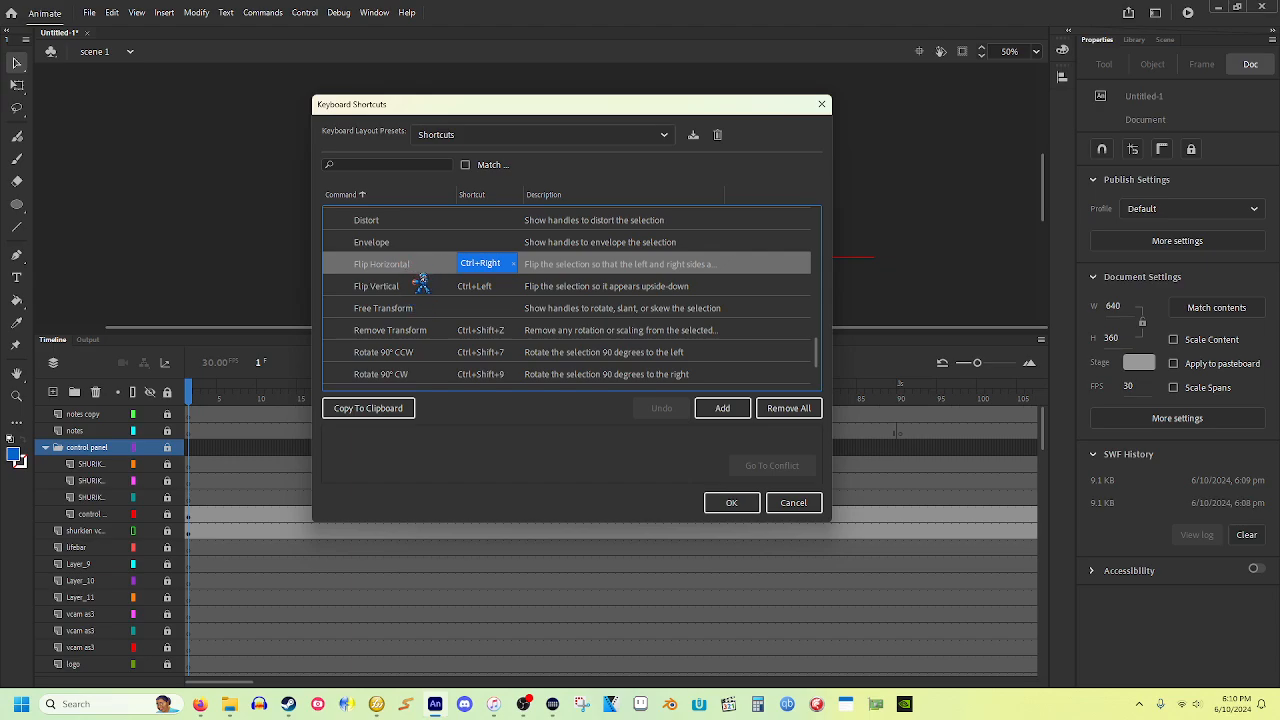
click(478, 264)
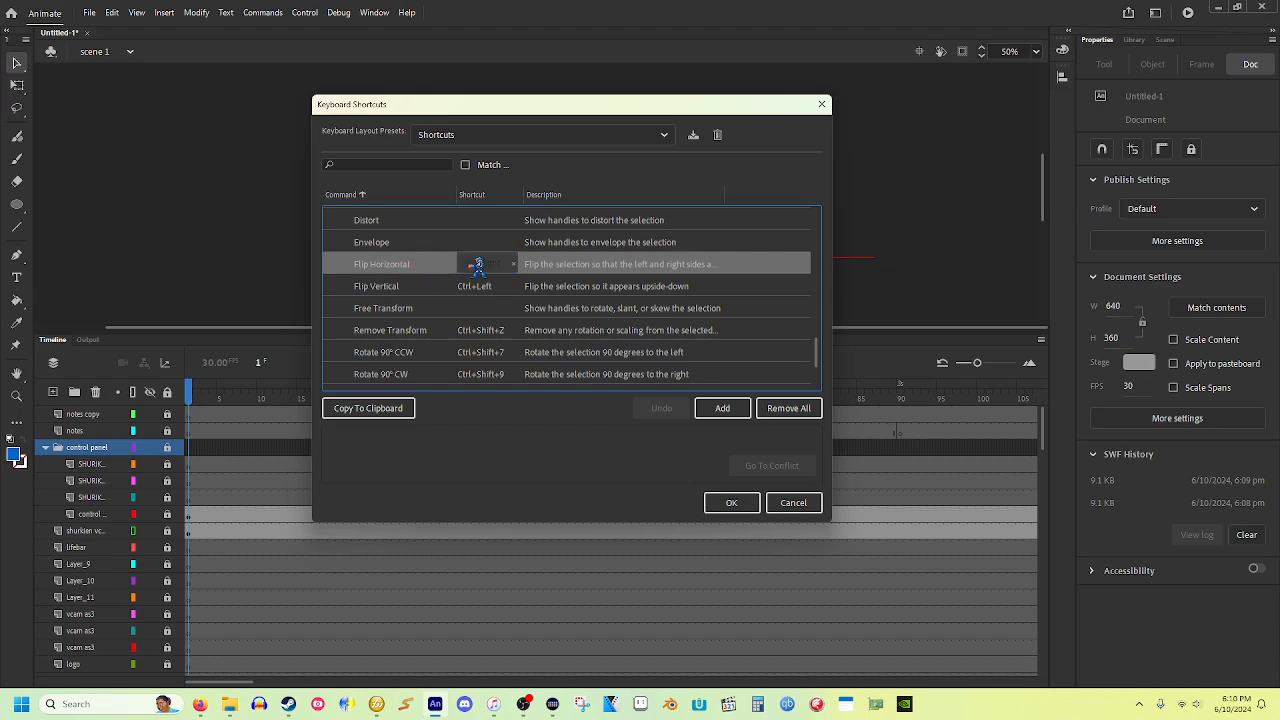
key(ctrl+Right)
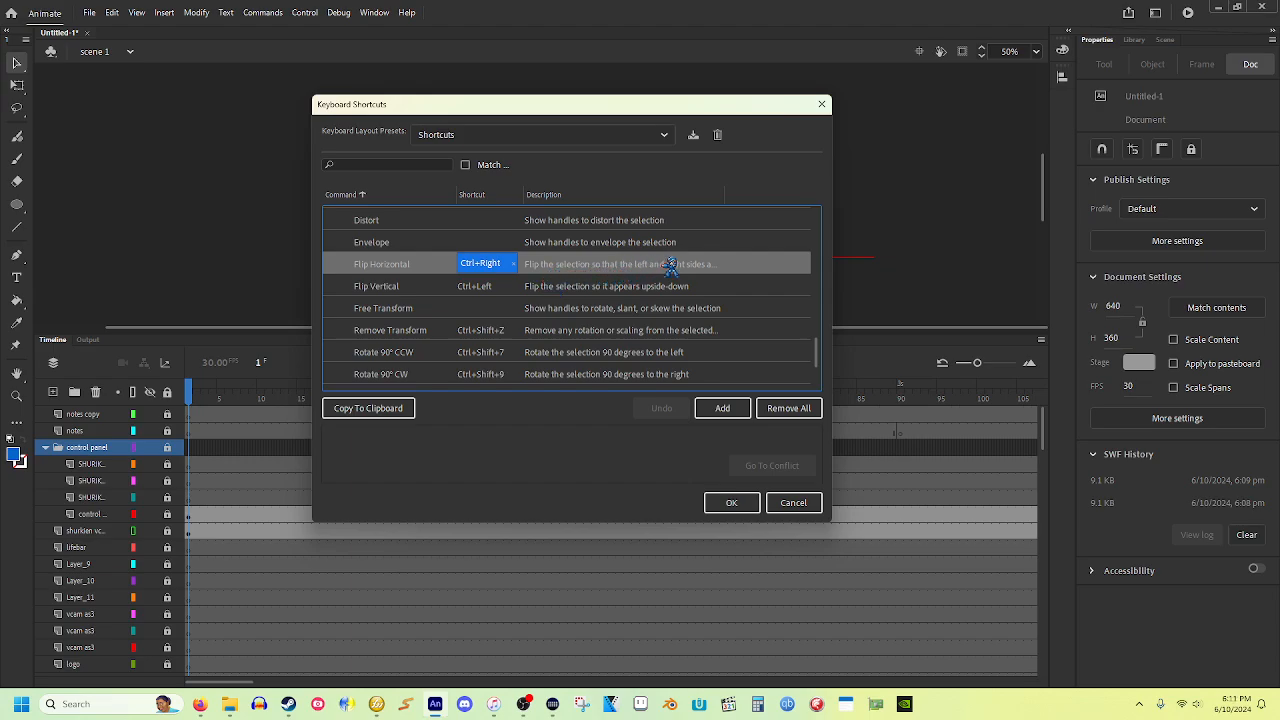
mouse_move(725, 191)
mouse_down()
mouse_move(782, 193)
mouse_move(737, 196)
mouse_up()
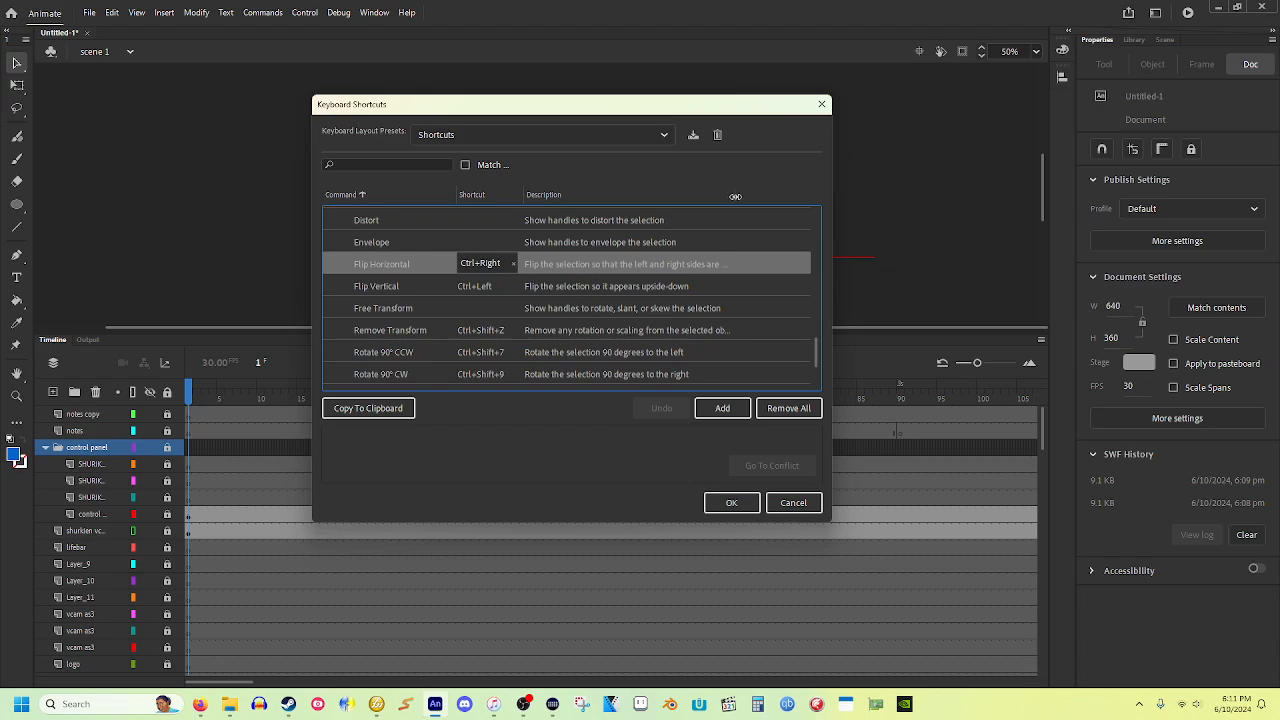
Assign Ctrl+Left as the shortcut for the Flip Vertical command and accept the shortcut settings.
click(425, 286)
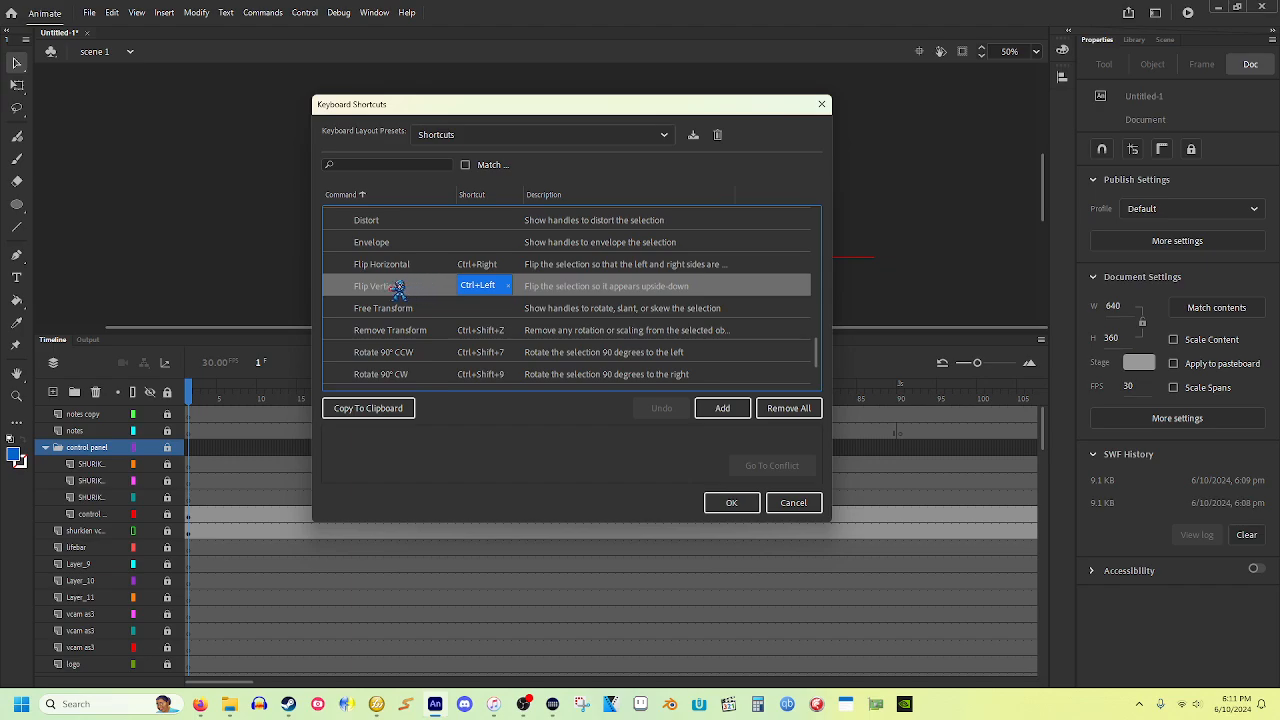
click(481, 290)
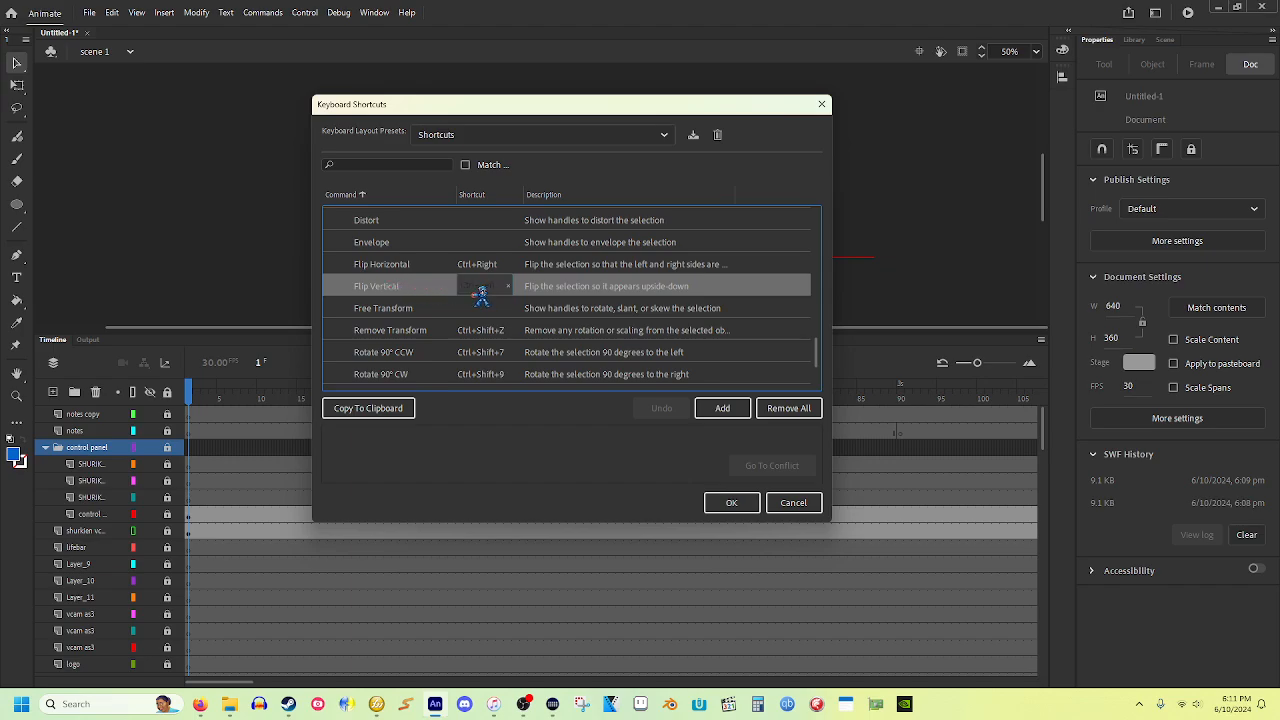
key(ctrl+Left)
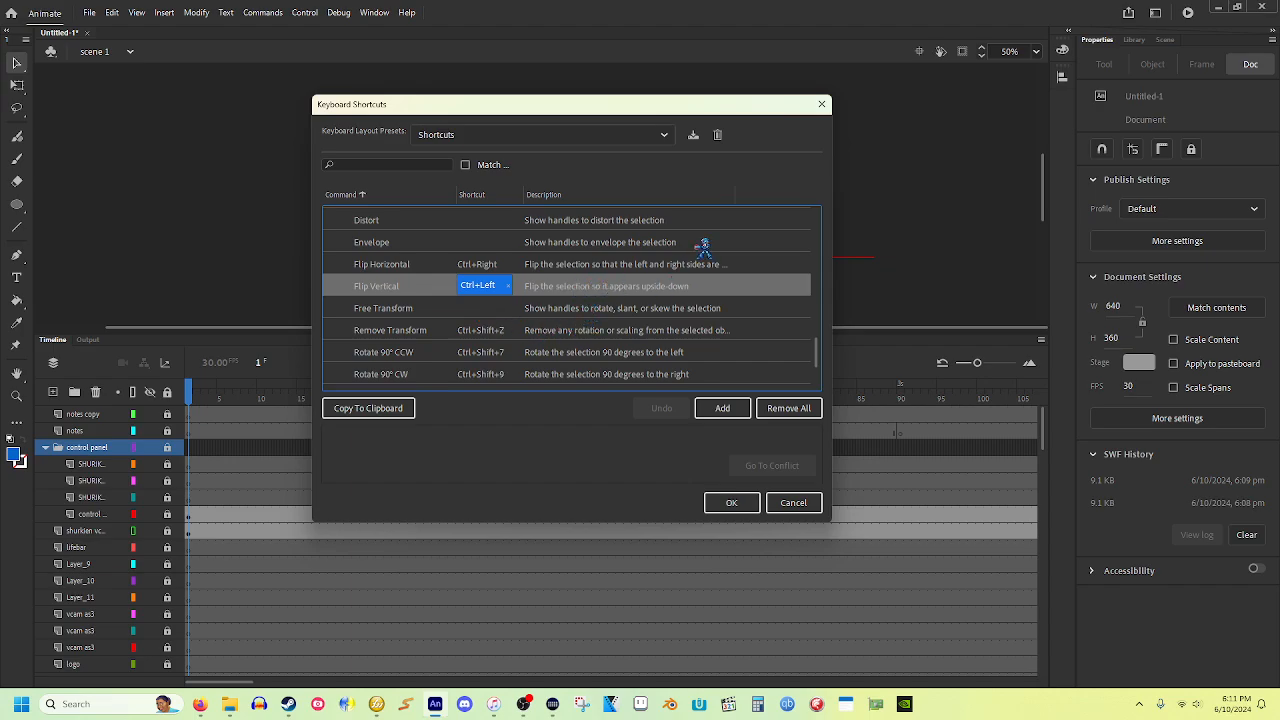
click(735, 187)
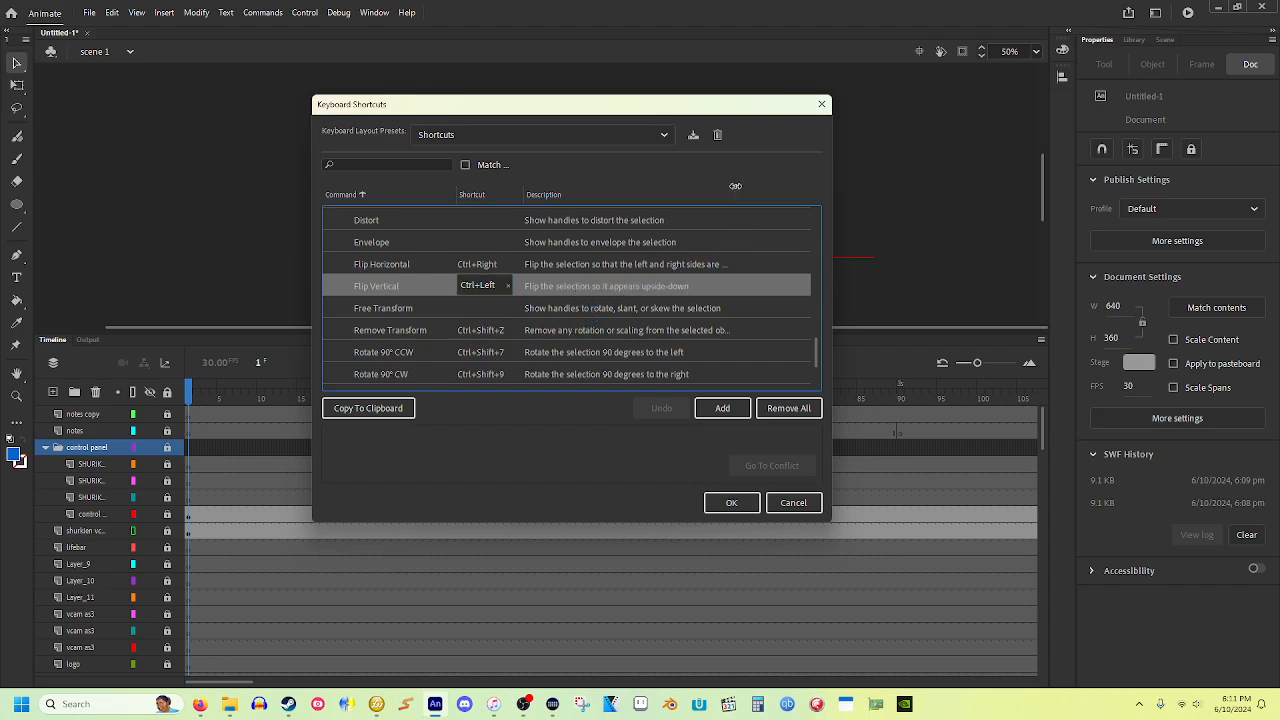
drag(735, 186, 744, 187)
click(735, 503)
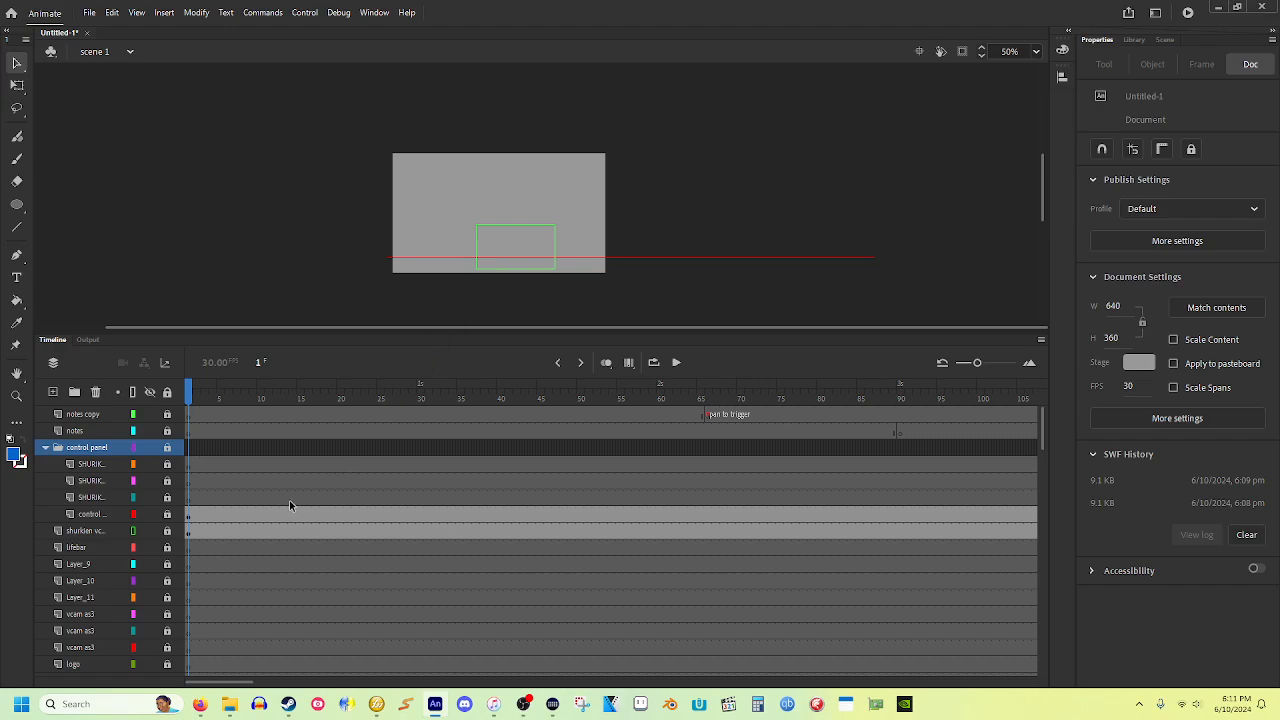
Switch to Fireworks, copy the marquee-selected turquoise ride armor sprite, and return to the upper layers of the Animate timeline.
scroll(290, 505, down, 10)
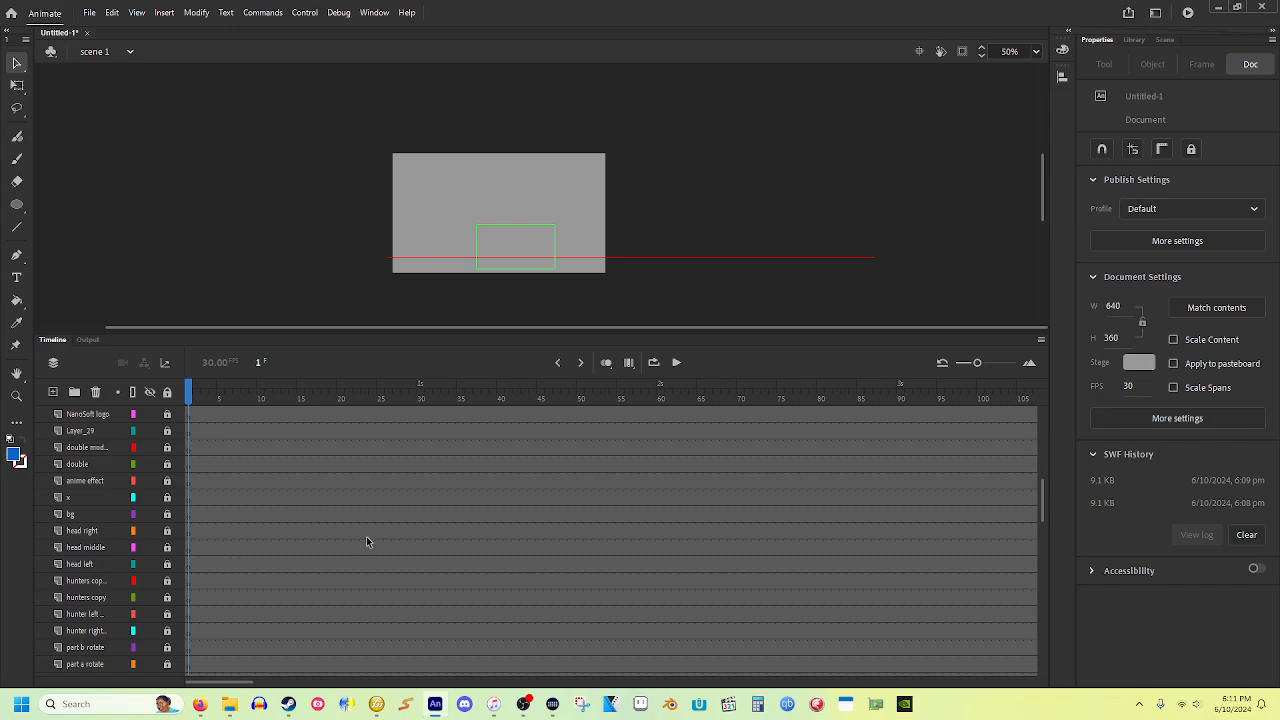
click(377, 704)
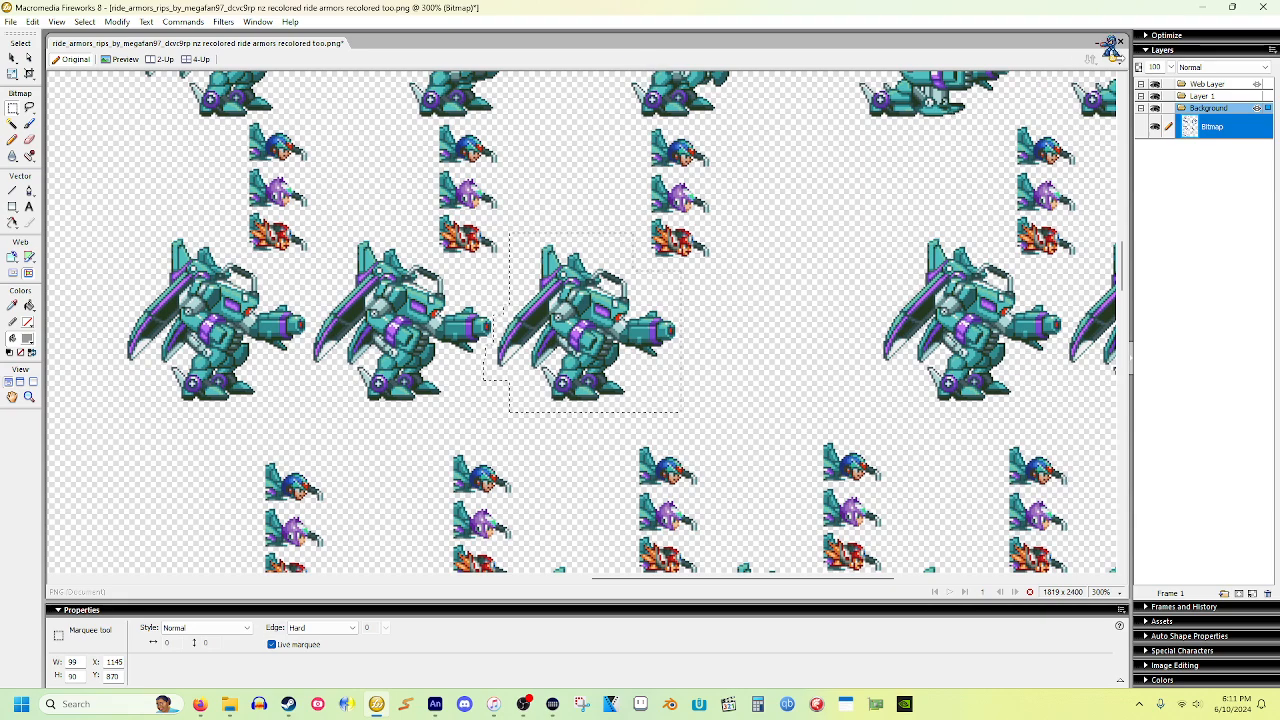
click(1208, 8)
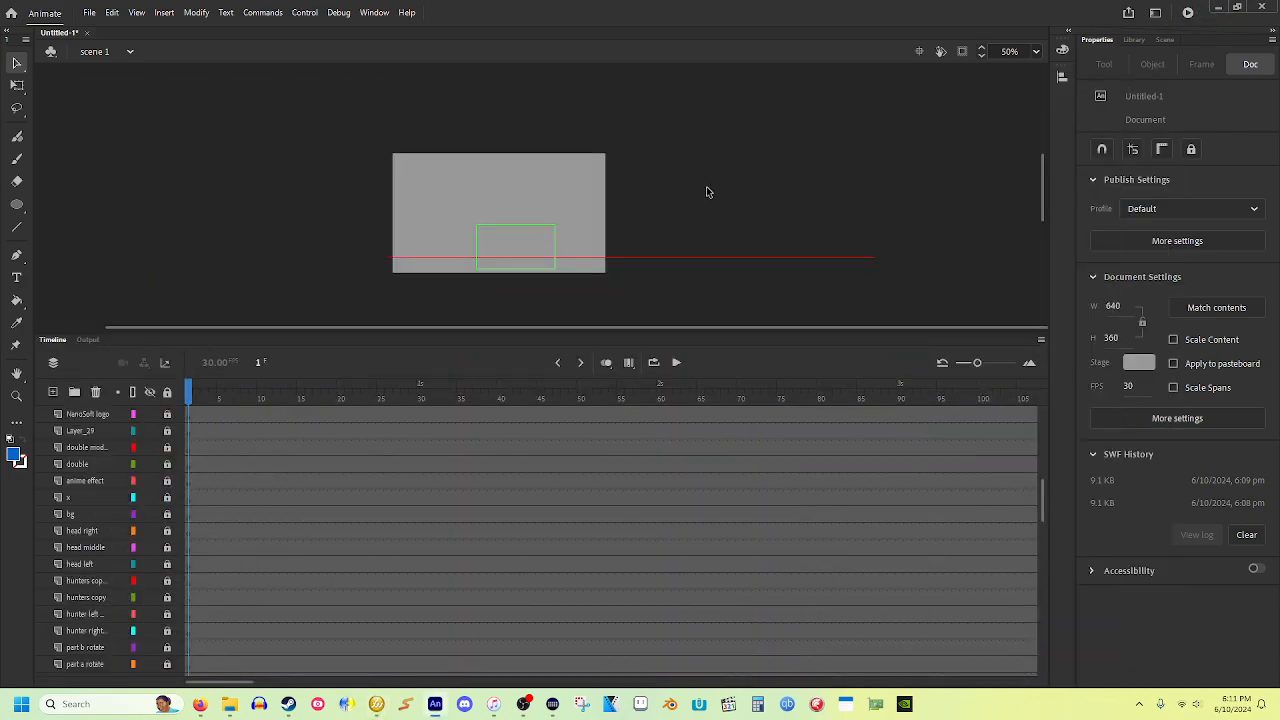
scroll(230, 505, up, 5)
scroll(230, 505, down, 5)
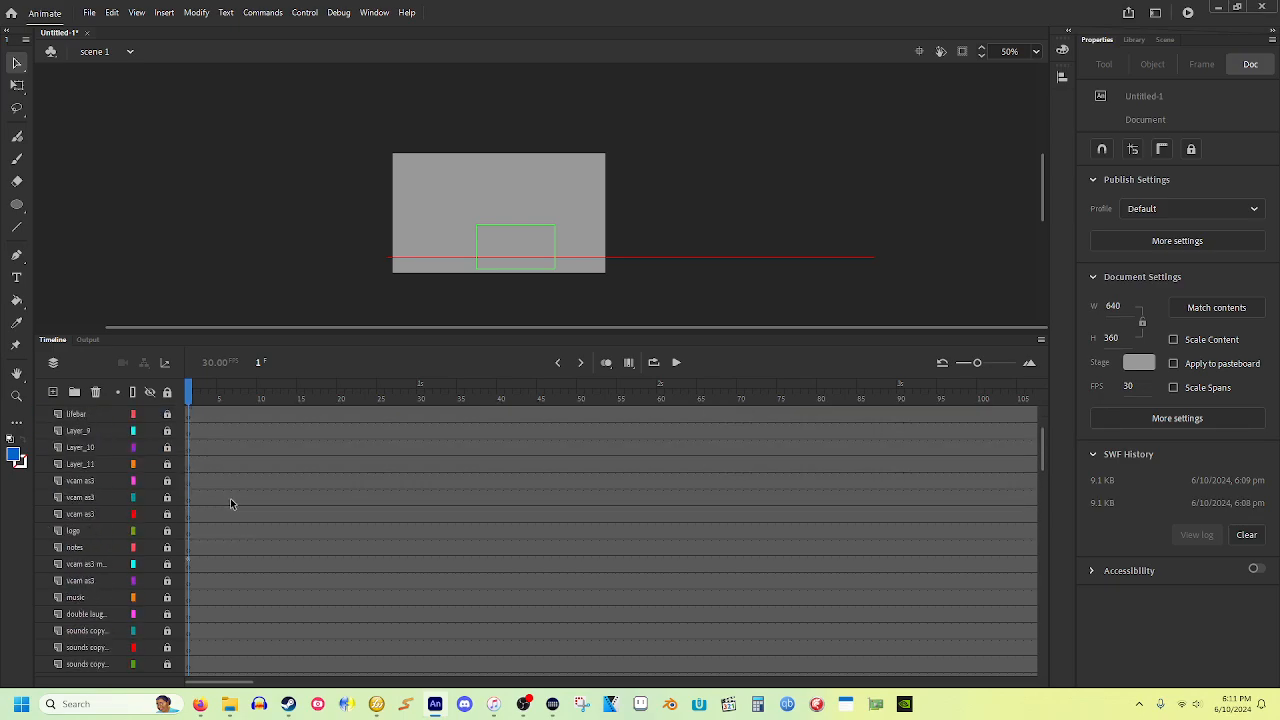
scroll(230, 505, up, 5)
scroll(230, 505, down, 5)
scroll(195, 515, up, 5)
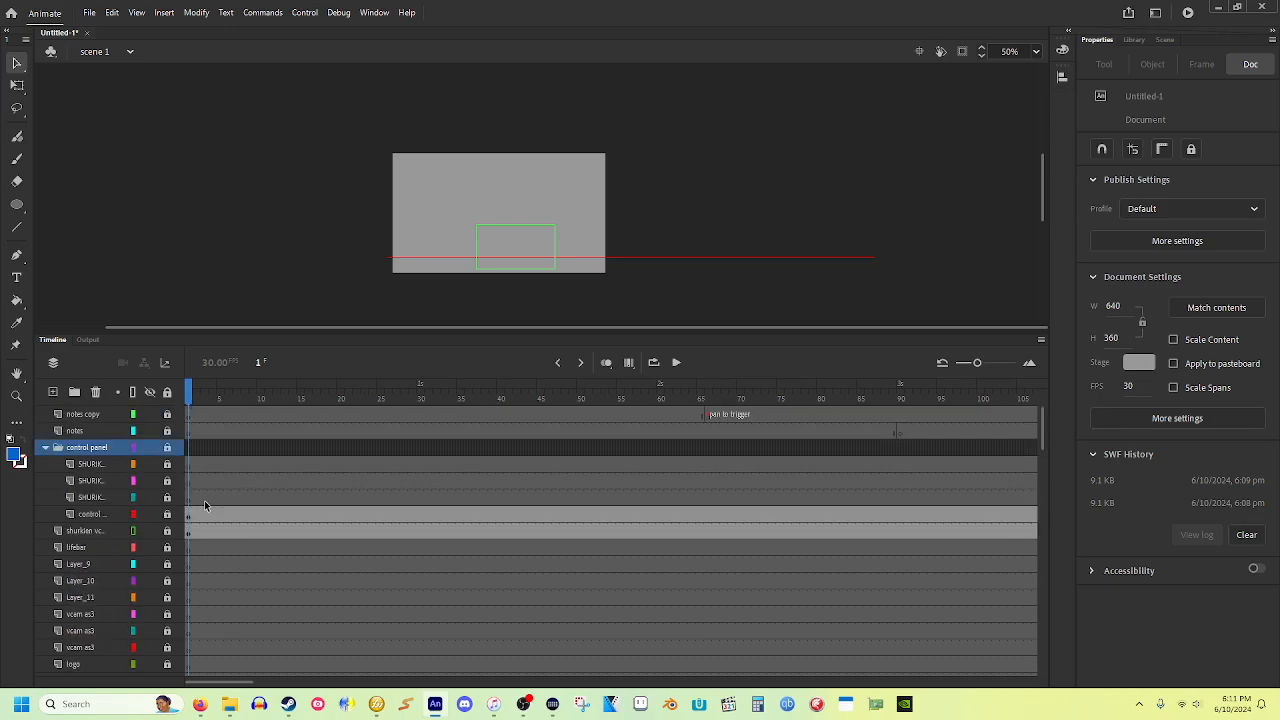
Unlock Layer_11 and paste the copied ride armor sprite in the center on its first frame.
click(189, 604)
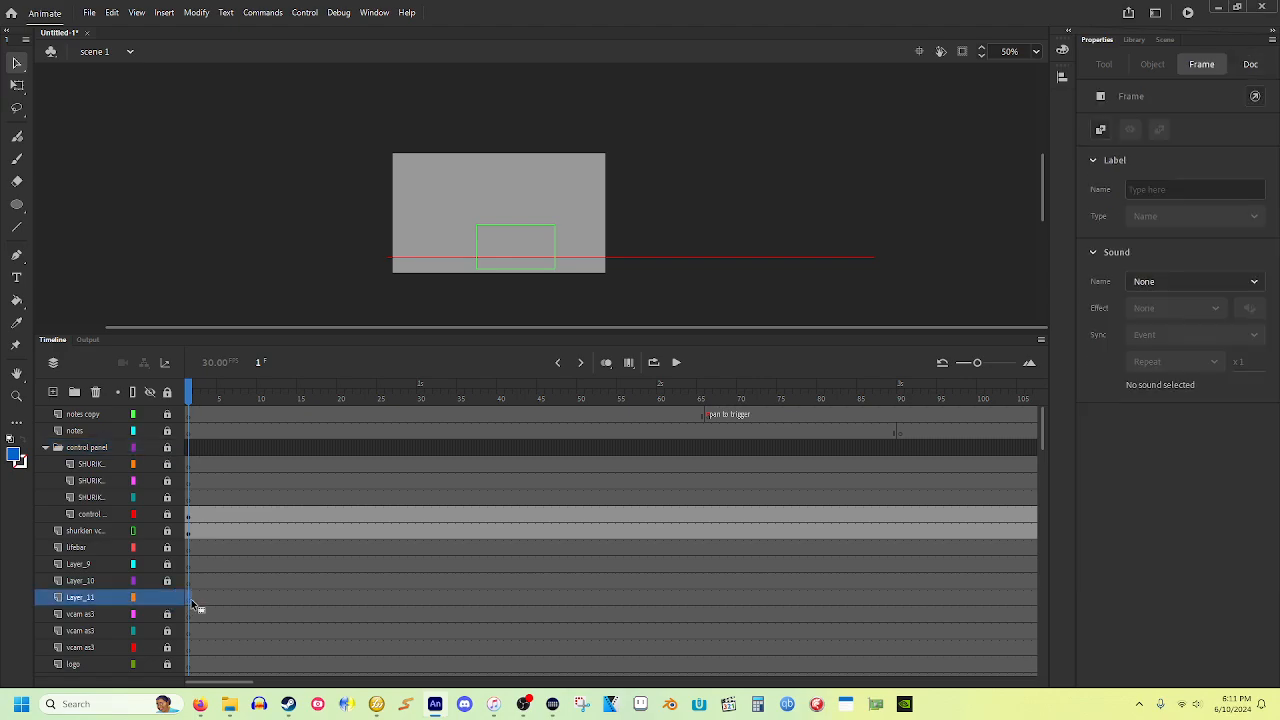
right_click(686, 188)
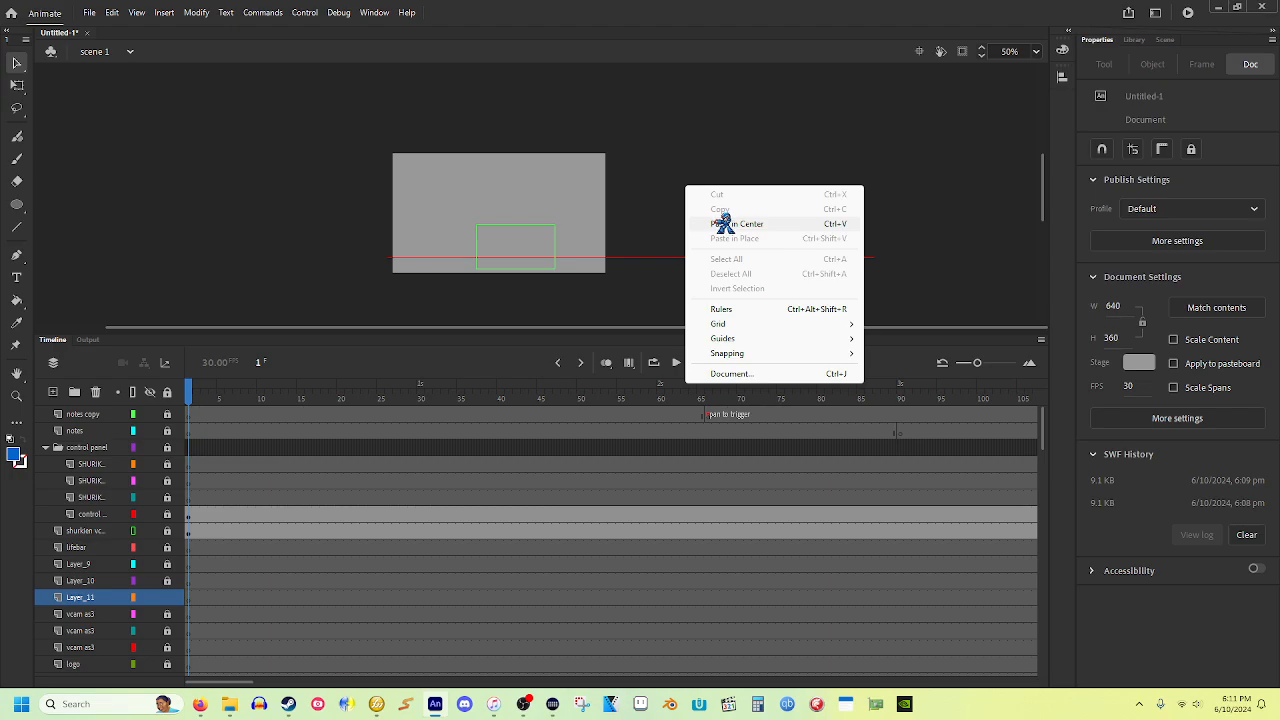
click(723, 223)
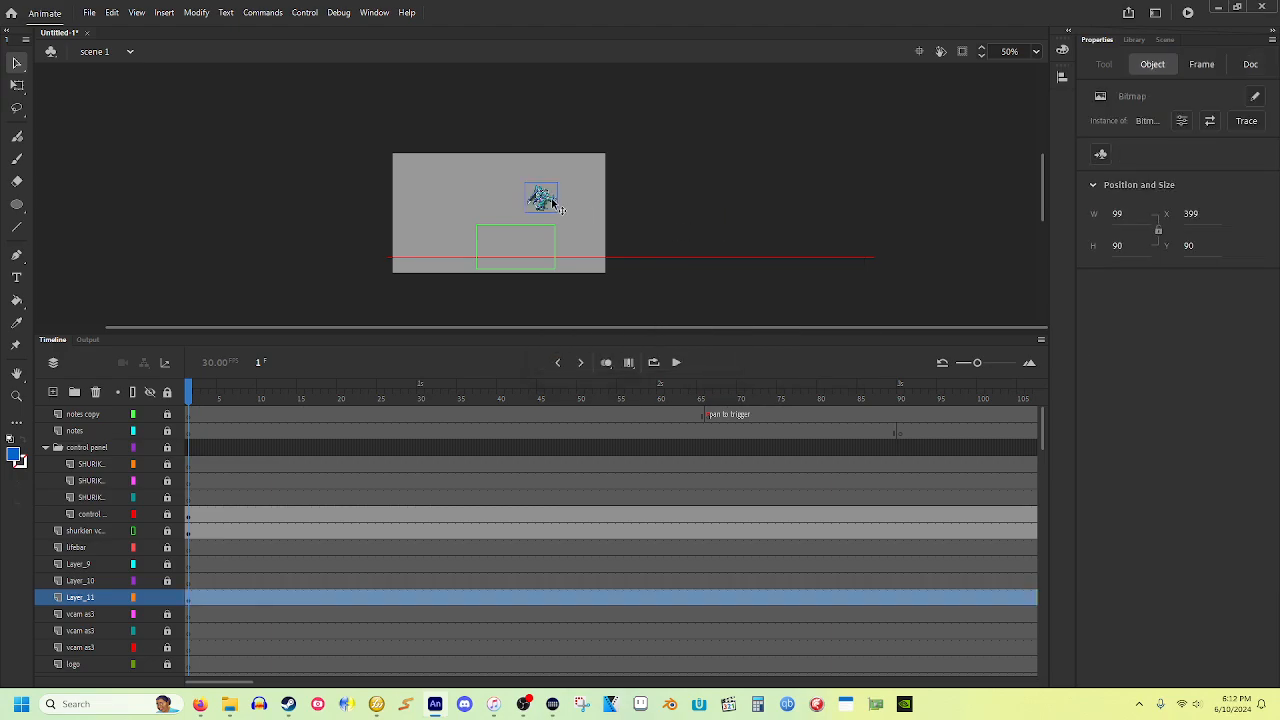
Move the ride armor sprite inside the green camera frame with its feet on the red ground line, at about X 339, Y 235.
scroll(553, 205, up, 2)
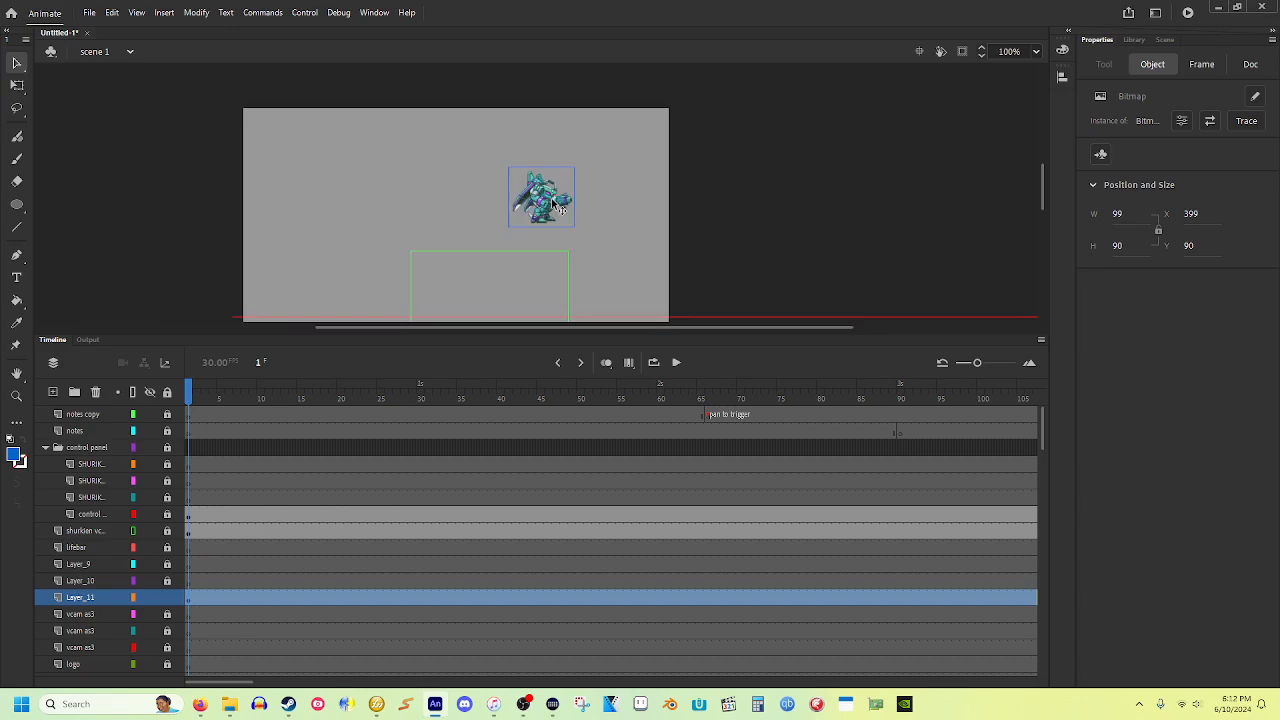
scroll(557, 205, up, 1)
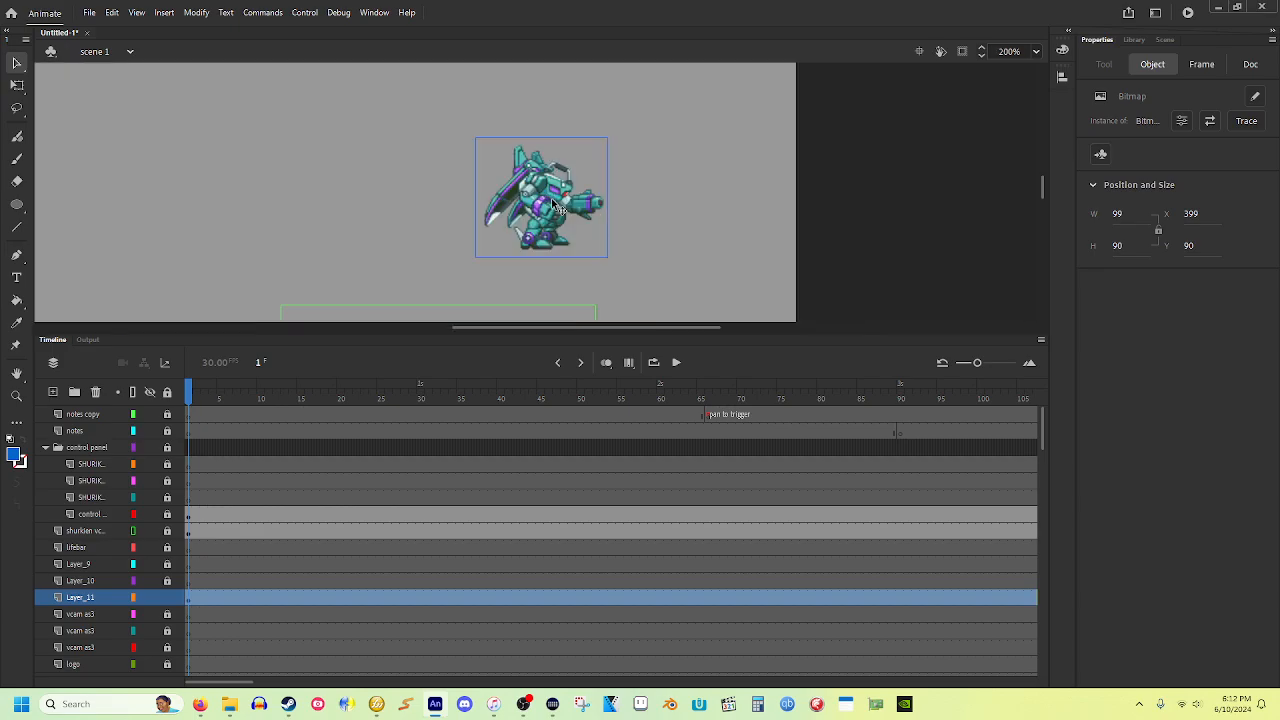
scroll(557, 205, down, 2)
drag(544, 136, 527, 300)
scroll(603, 210, down, 4)
drag(546, 128, 478, 167)
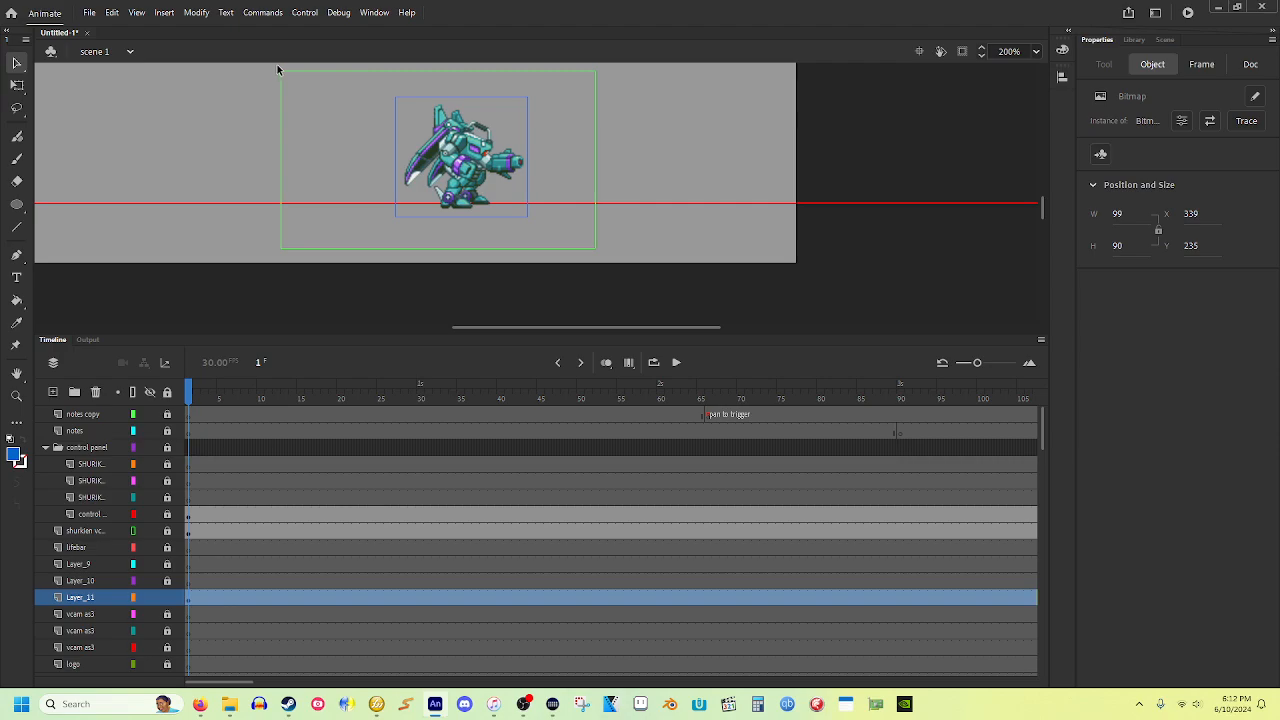
Open the History panel and look through the recorded actions.
click(380, 13)
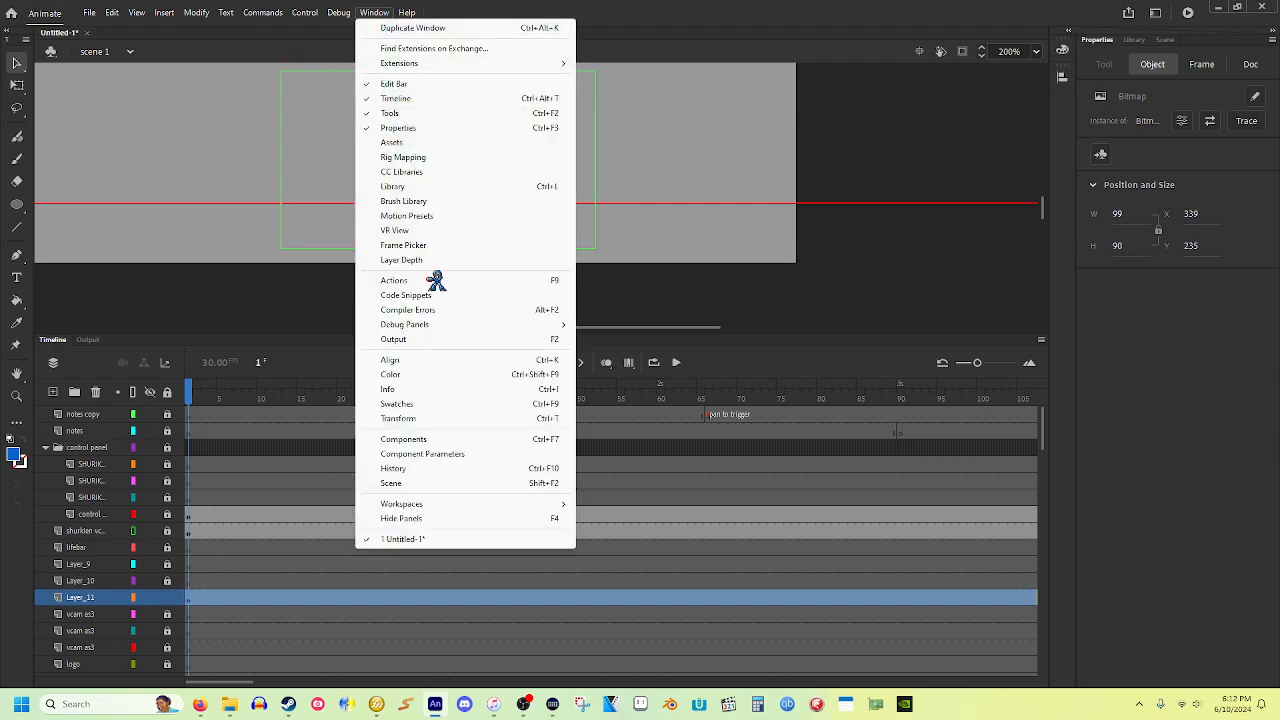
click(420, 468)
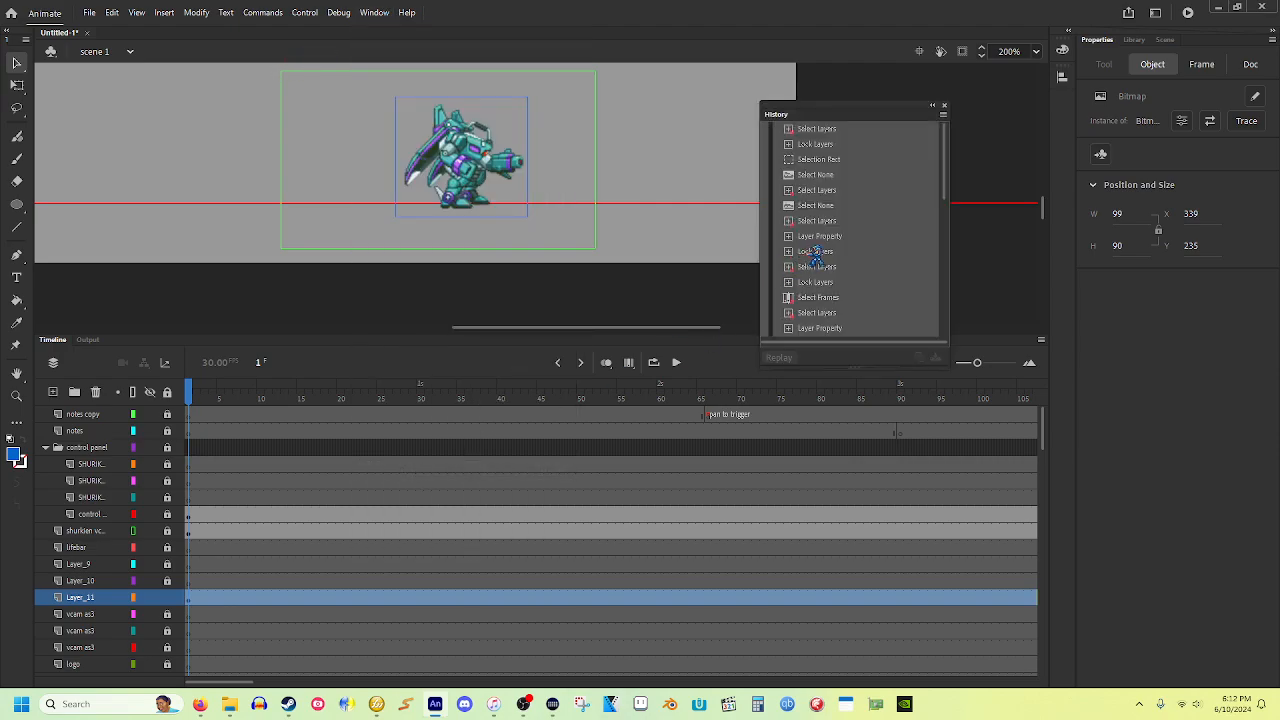
scroll(815, 255, down, 5)
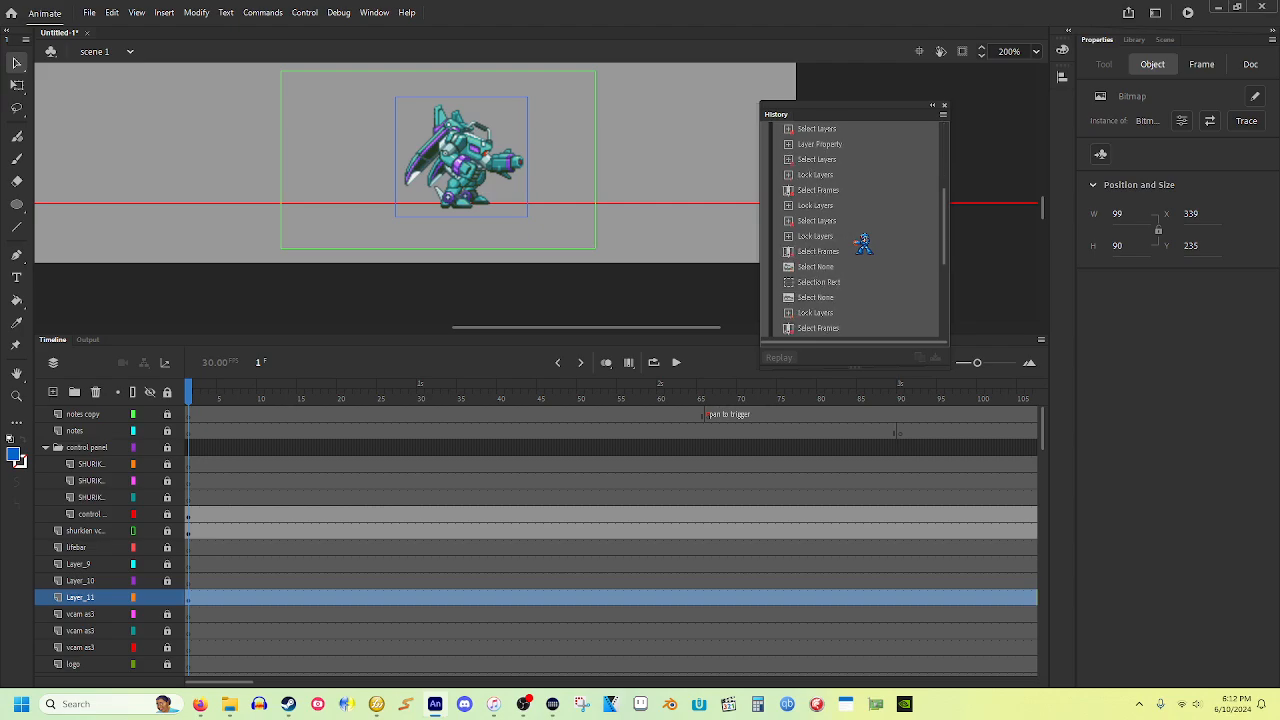
Trace the ride armor bitmap with color threshold 1, minimum area 1 pixel, Few Corners and Pixels curve fit.
click(456, 163)
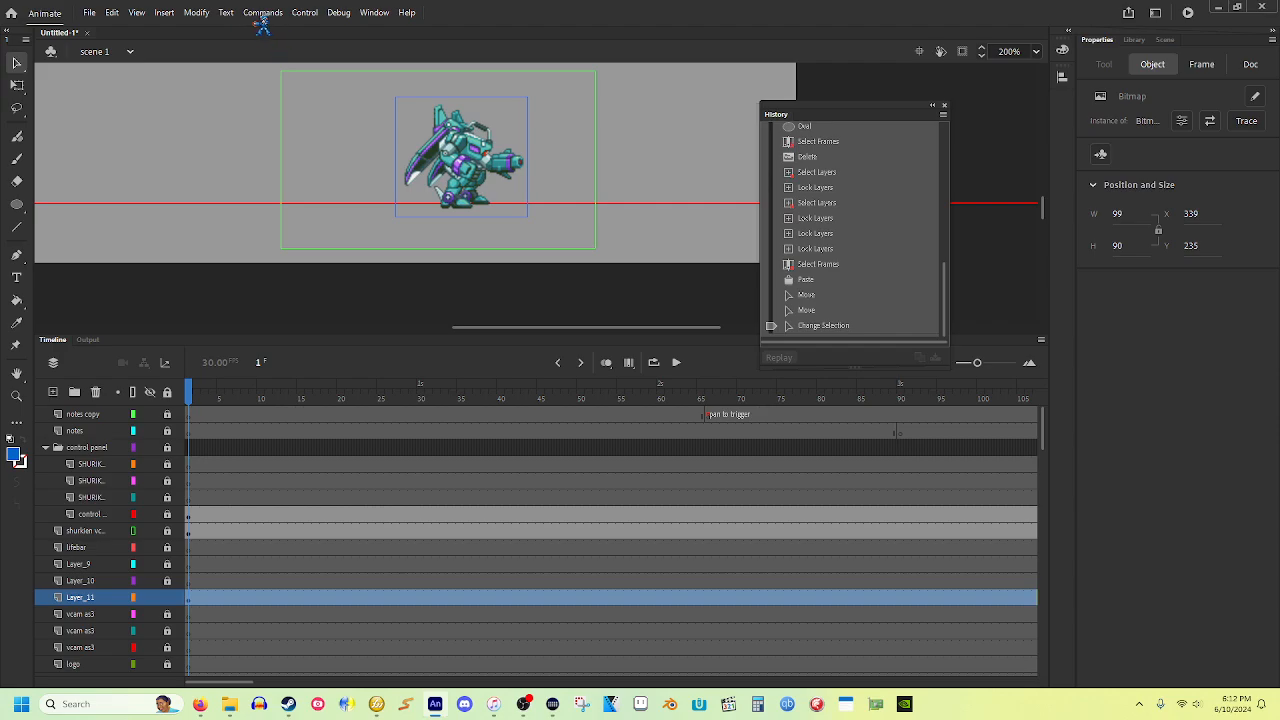
click(211, 14)
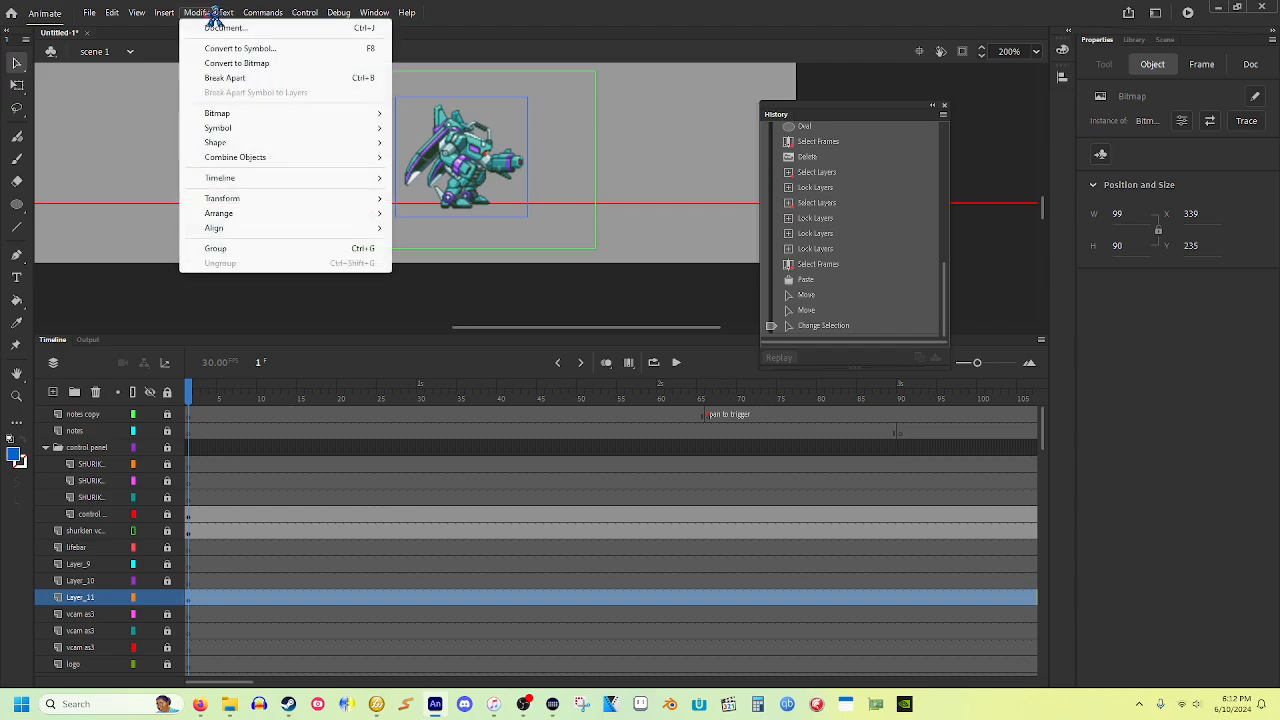
mouse_move(243, 114)
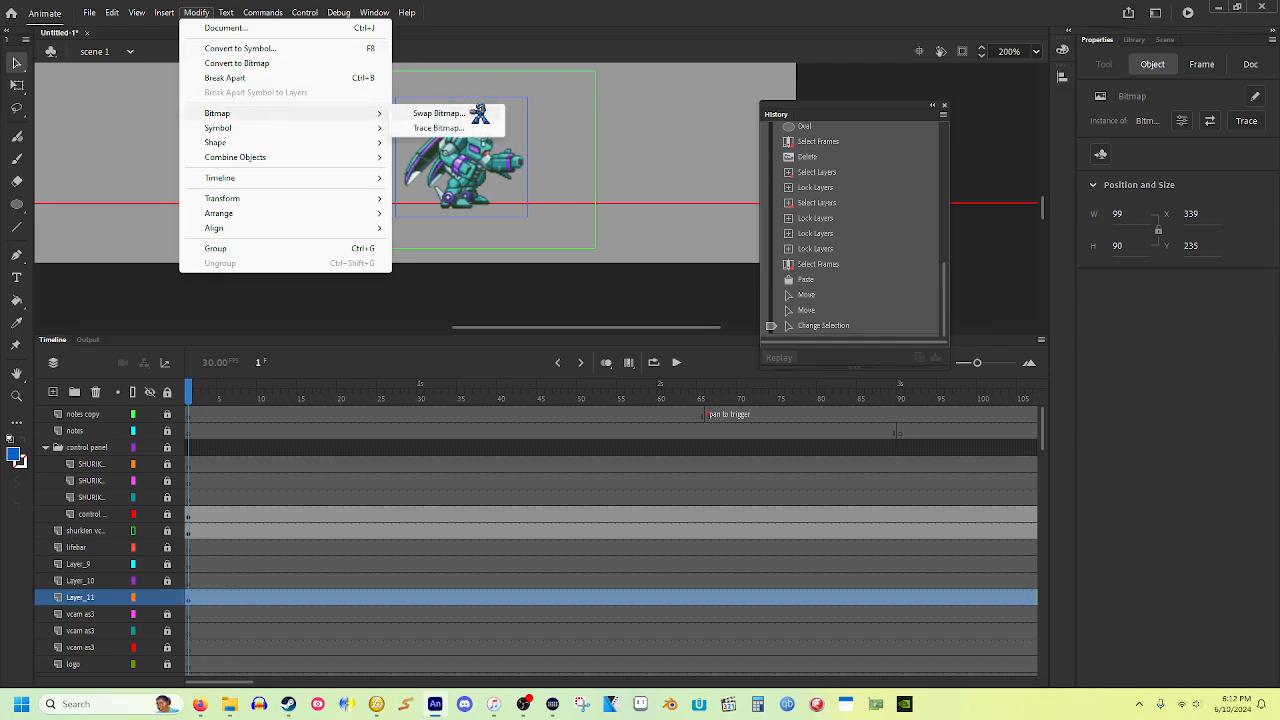
click(450, 128)
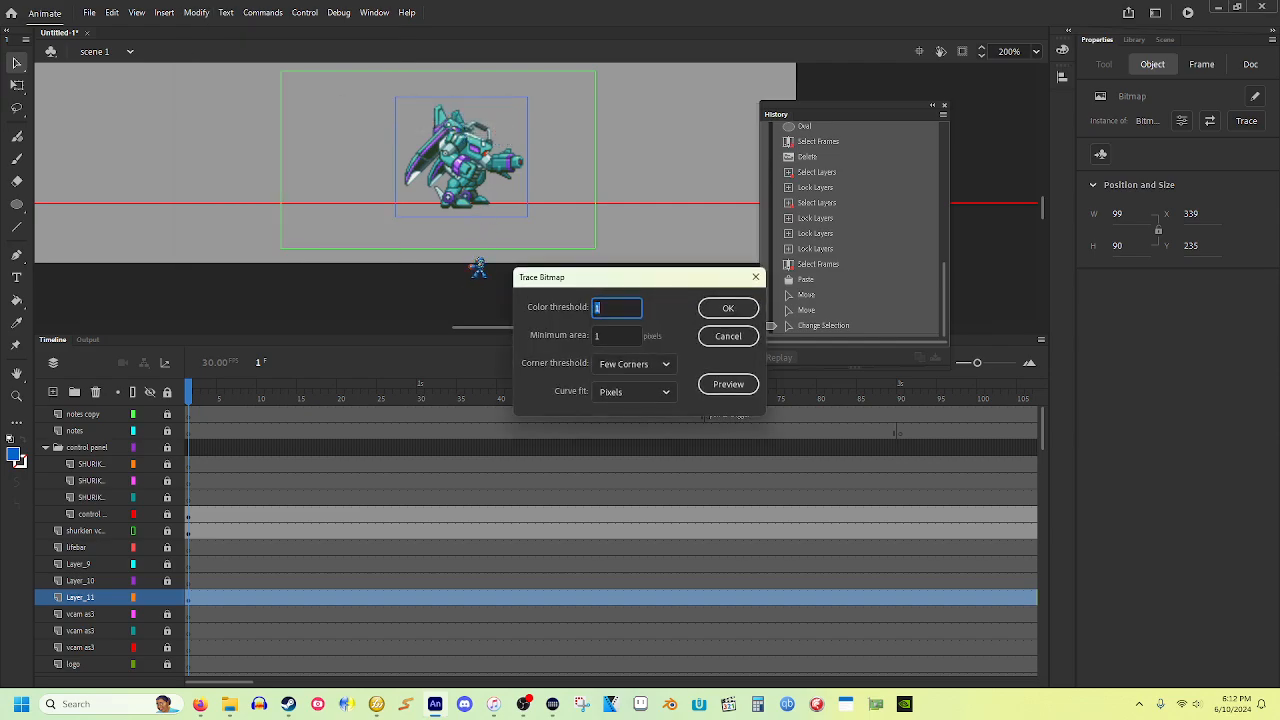
double_click(605, 309)
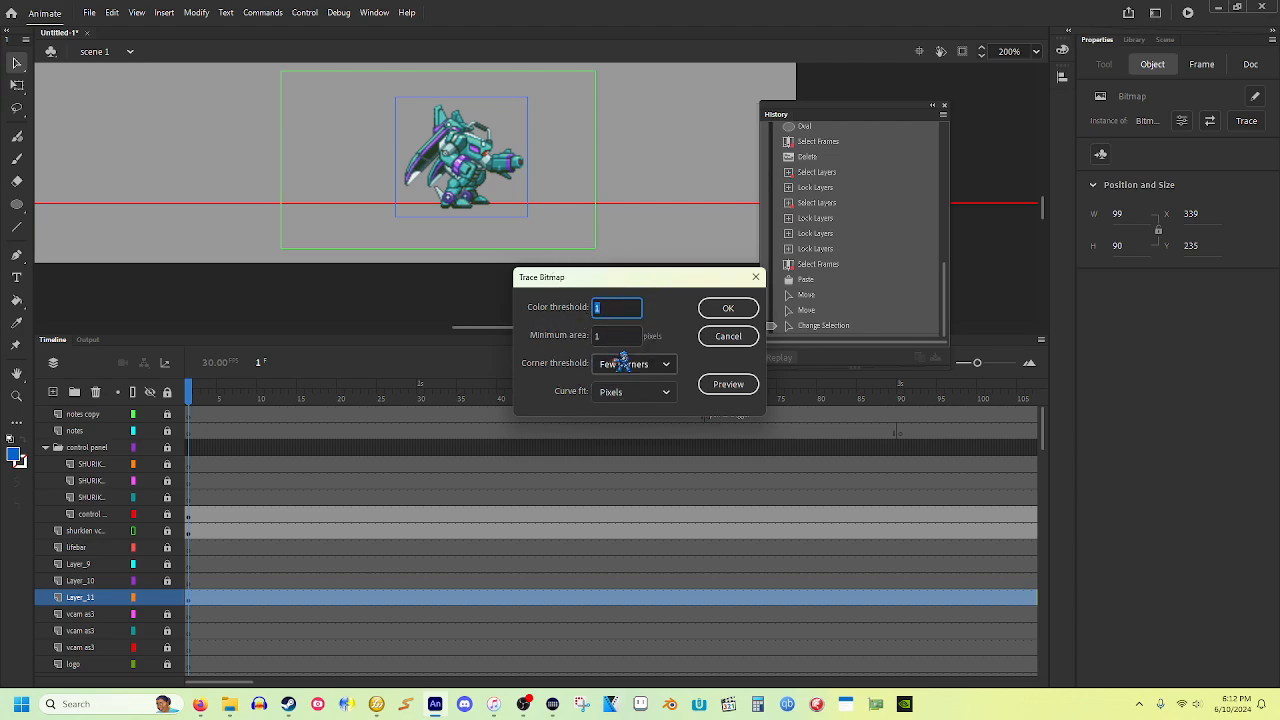
key(ctrl)
key(ctrl)
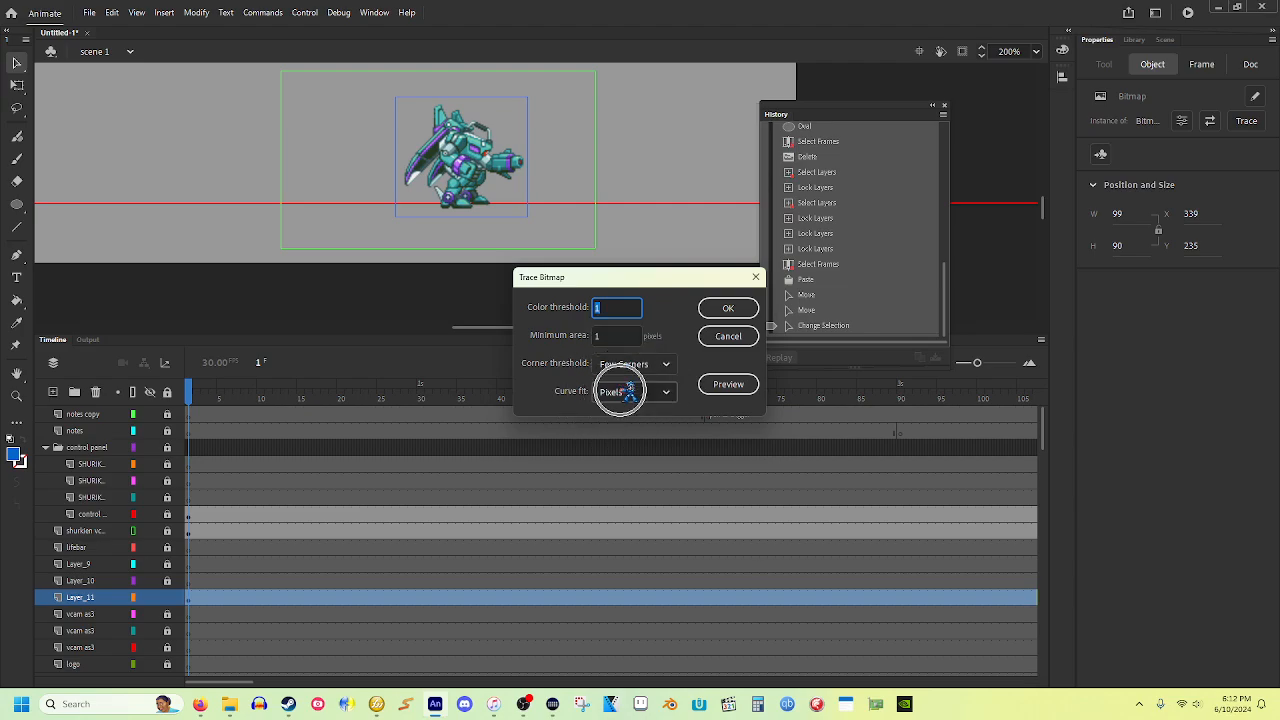
click(733, 385)
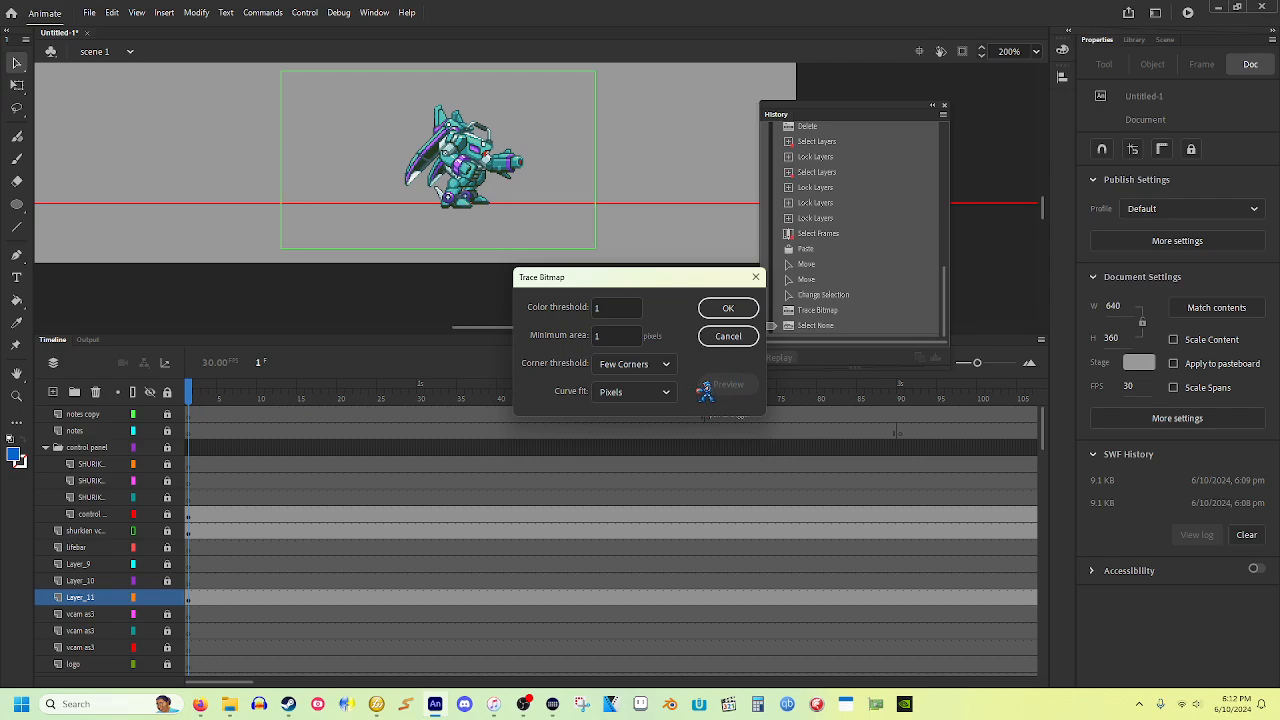
click(727, 312)
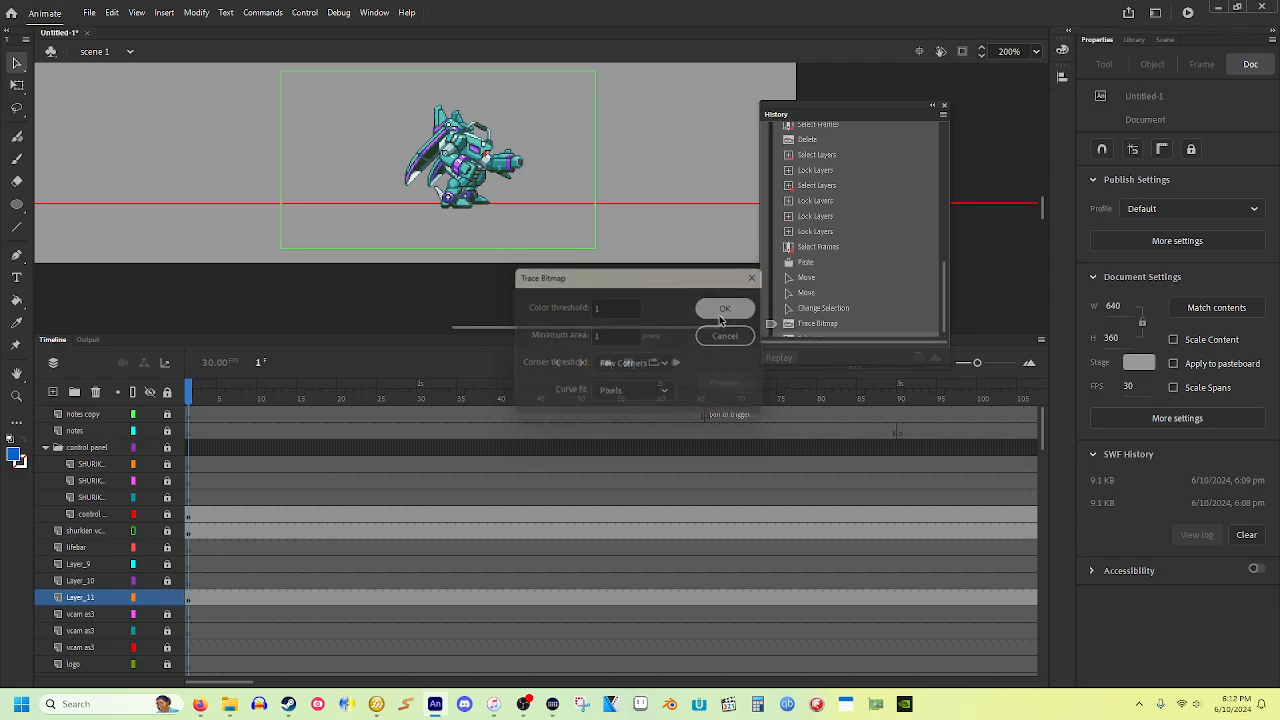
key(ctrl+shift+a)
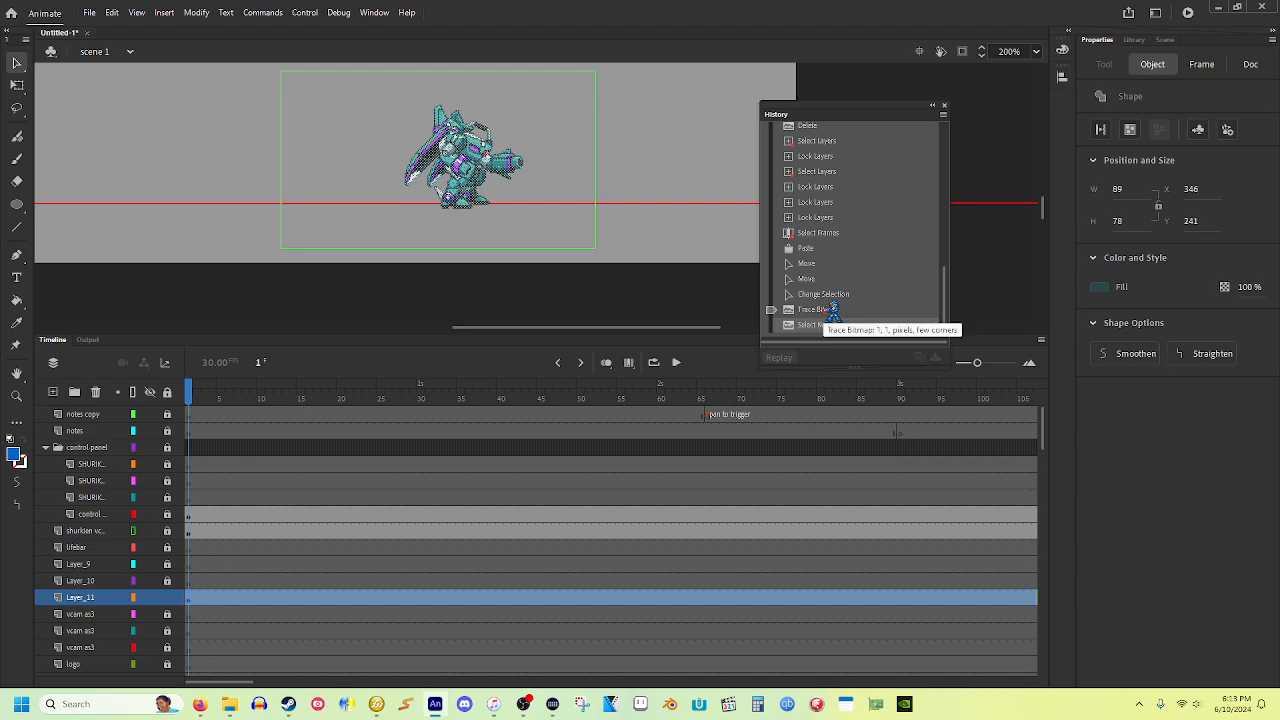
Start saving the recorded Trace Bitmap action as a command named TraceBitmap, and cancel without saving it.
click(835, 310)
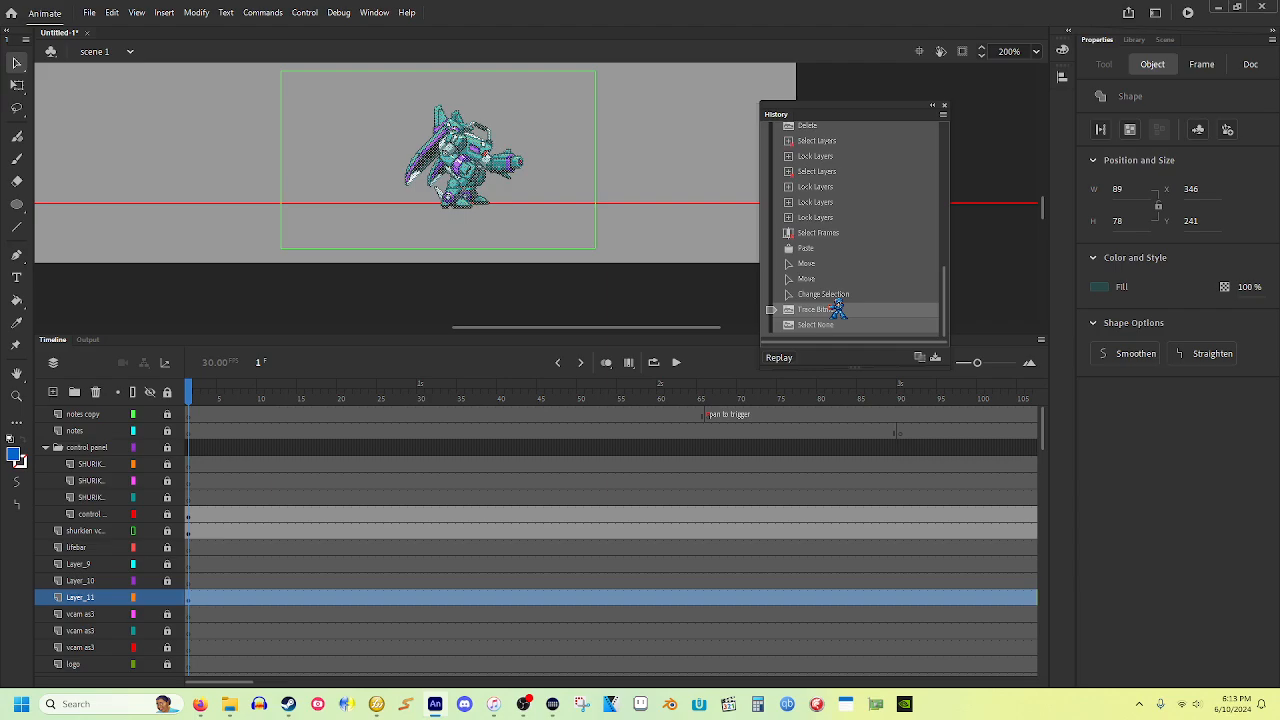
click(943, 357)
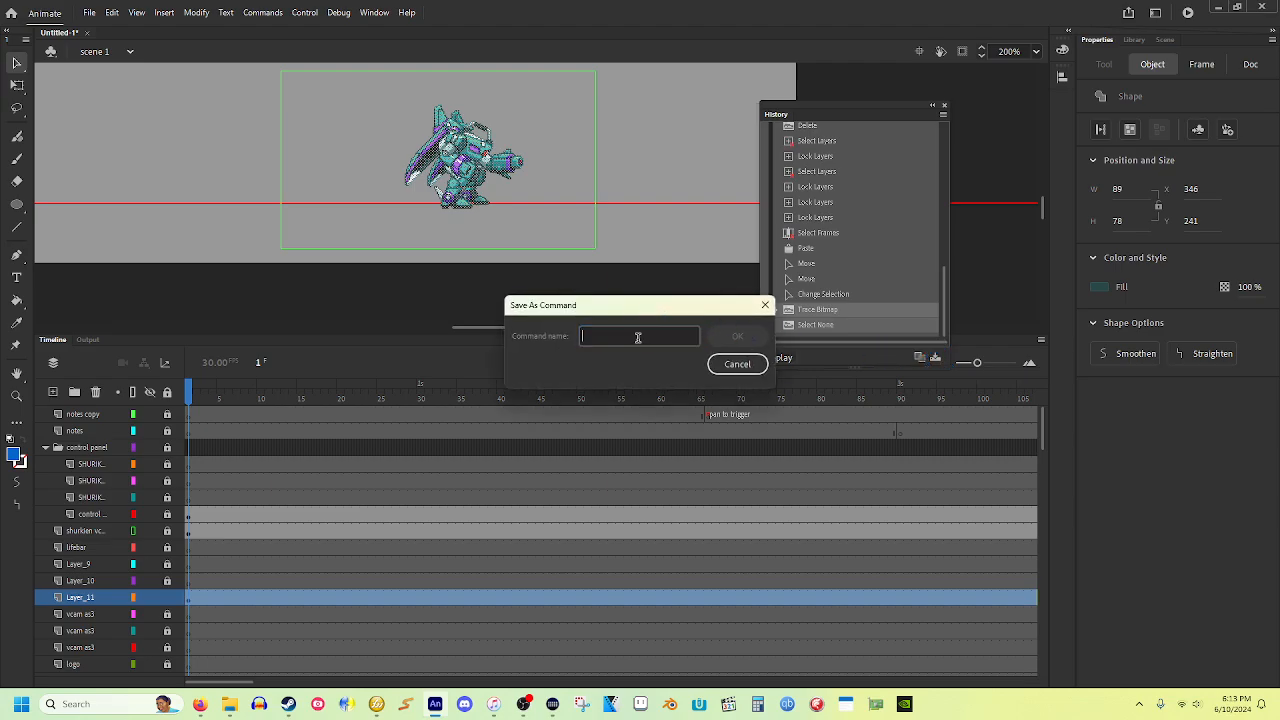
text(TraceBitmap)
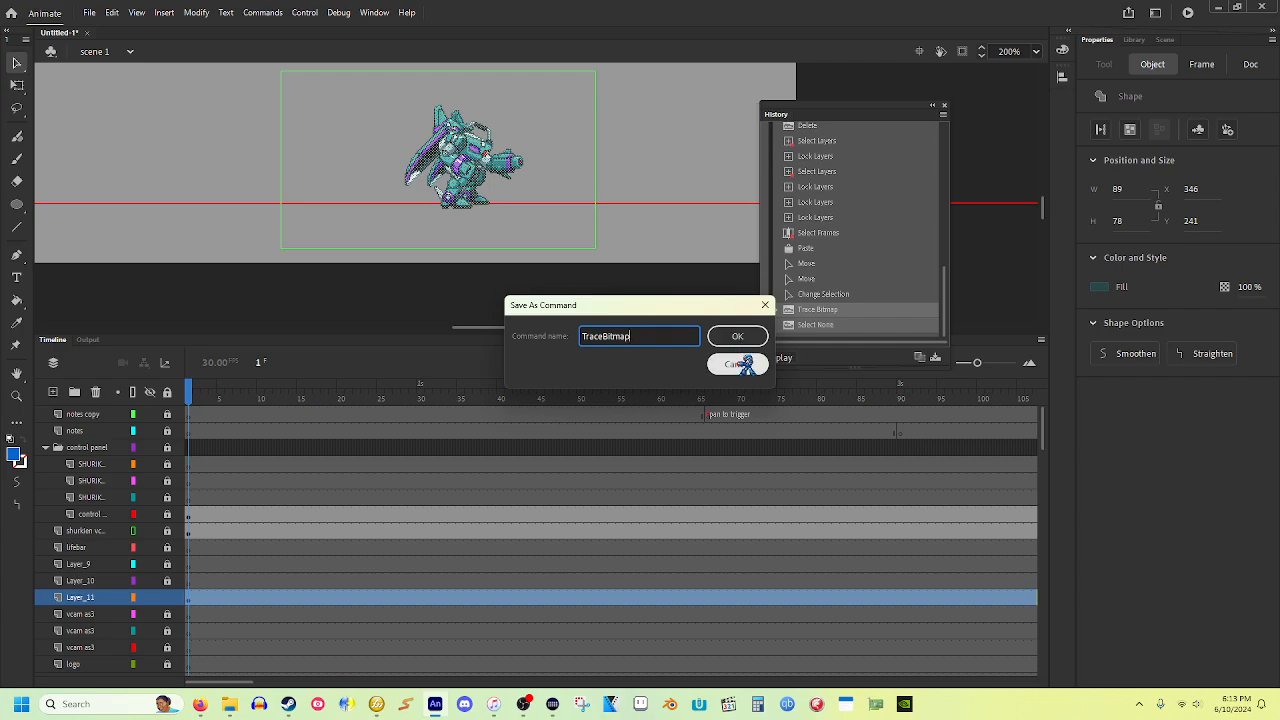
click(737, 364)
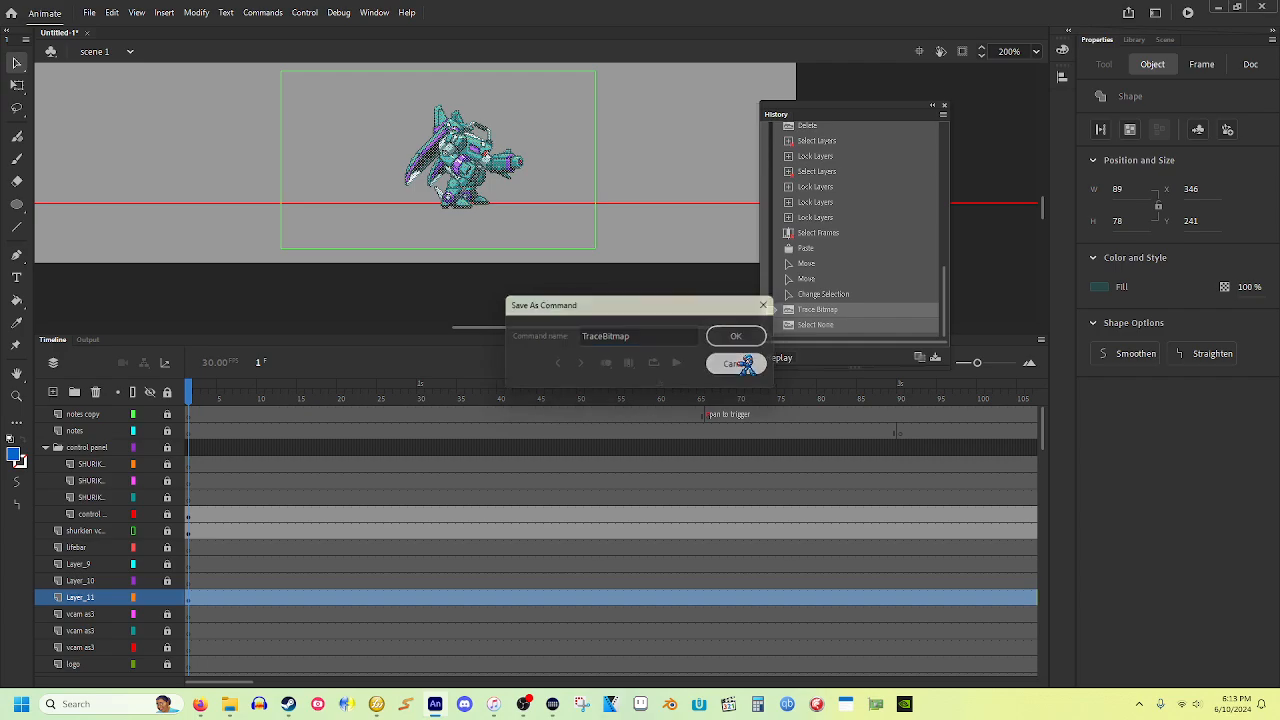
Examine the saved TraceBitmap command and its entry in the keyboard shortcut settings, cancel without changes, and close the History panel.
click(263, 12)
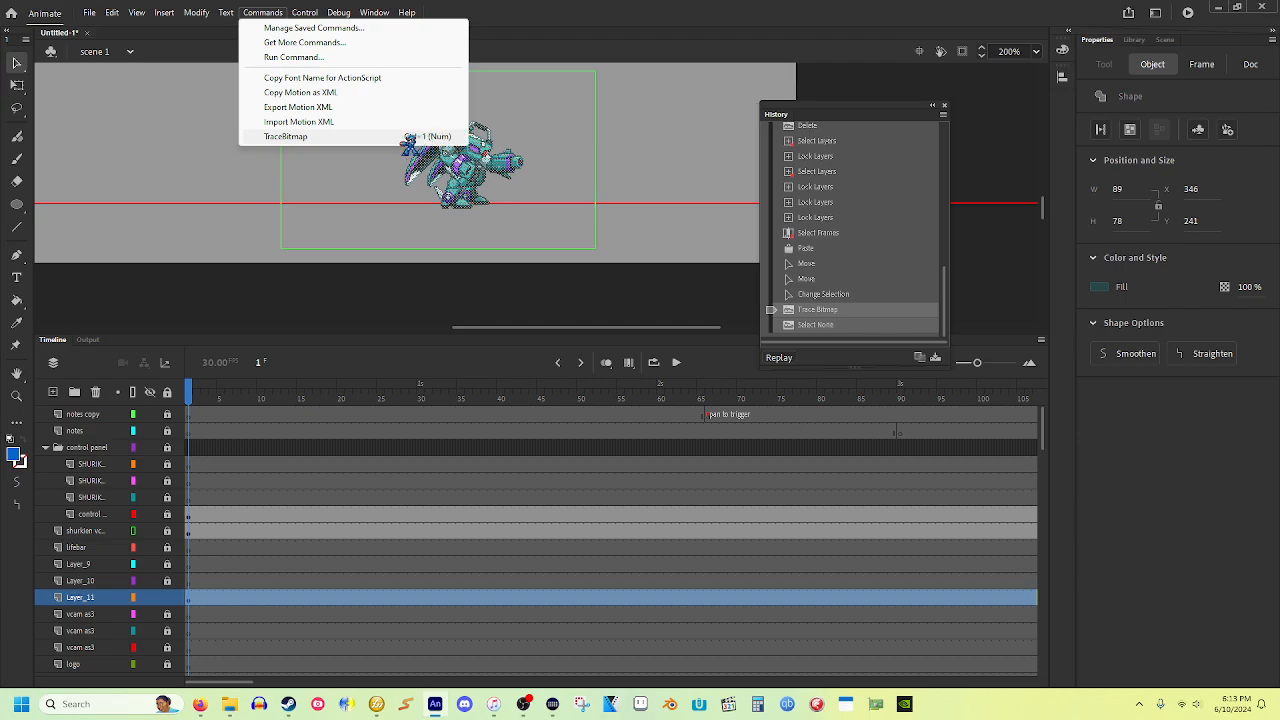
mouse_move(117, 17)
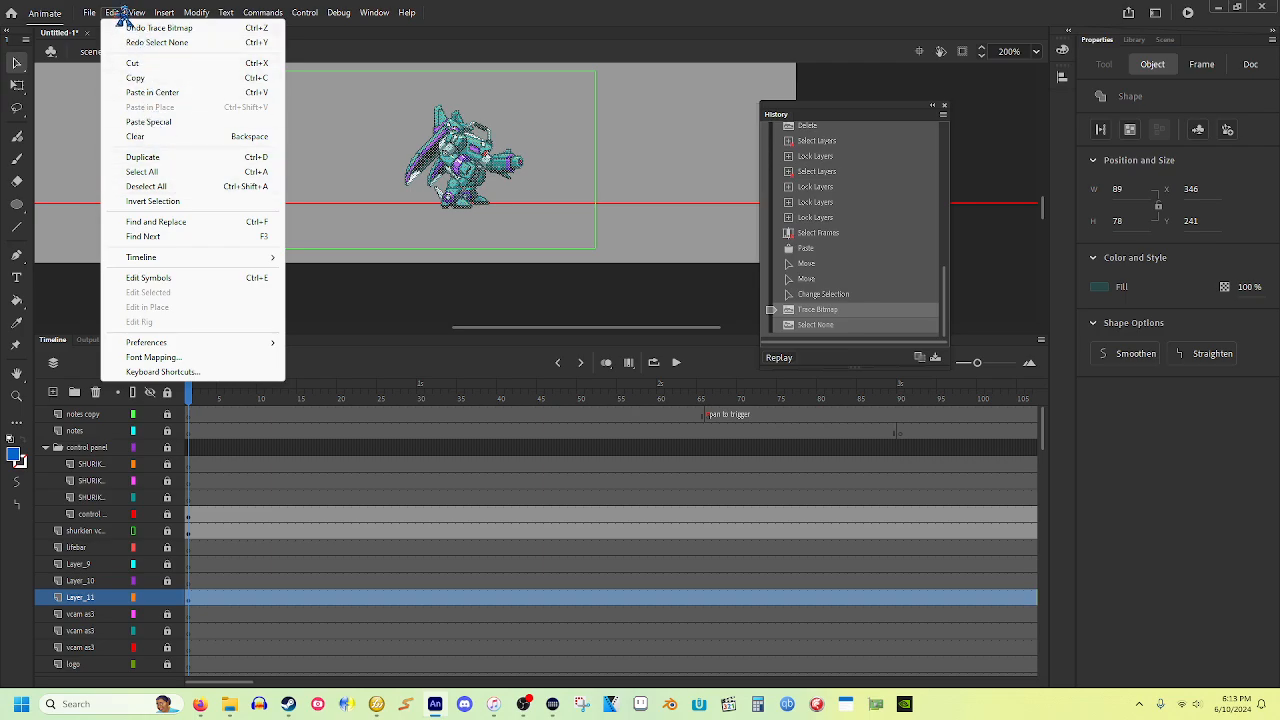
click(214, 371)
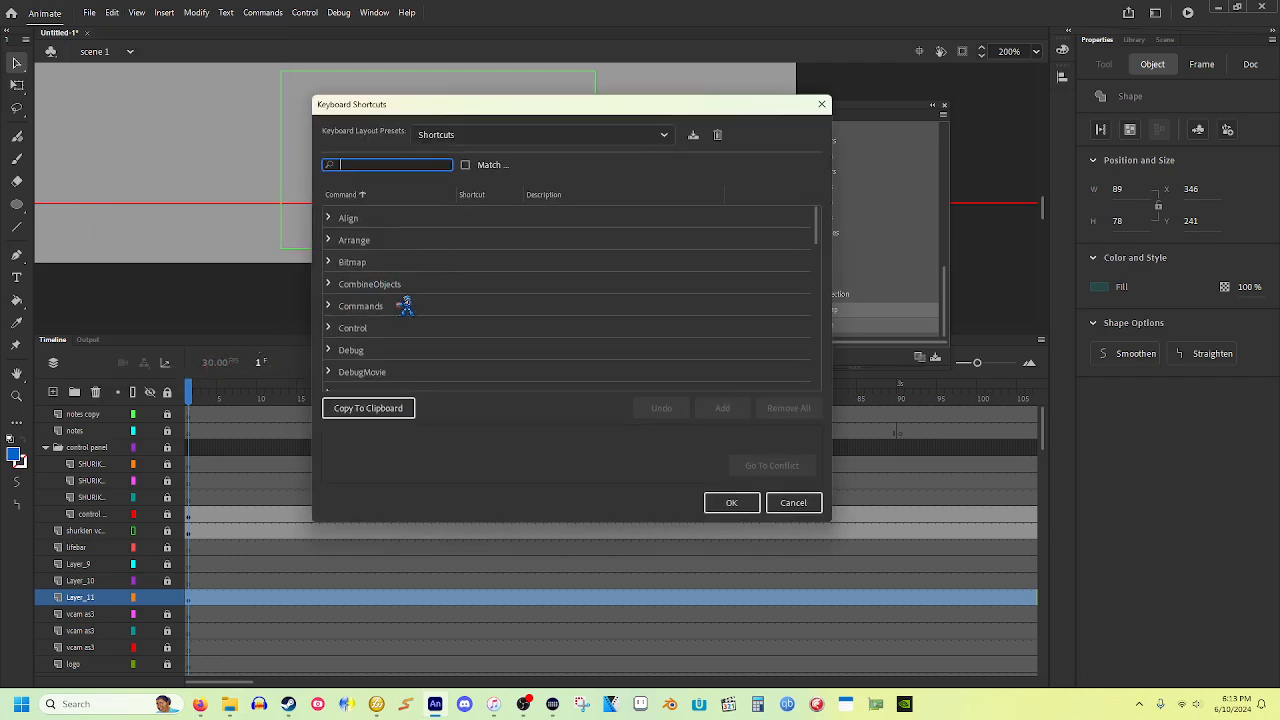
click(336, 305)
scroll(467, 278, down, 2)
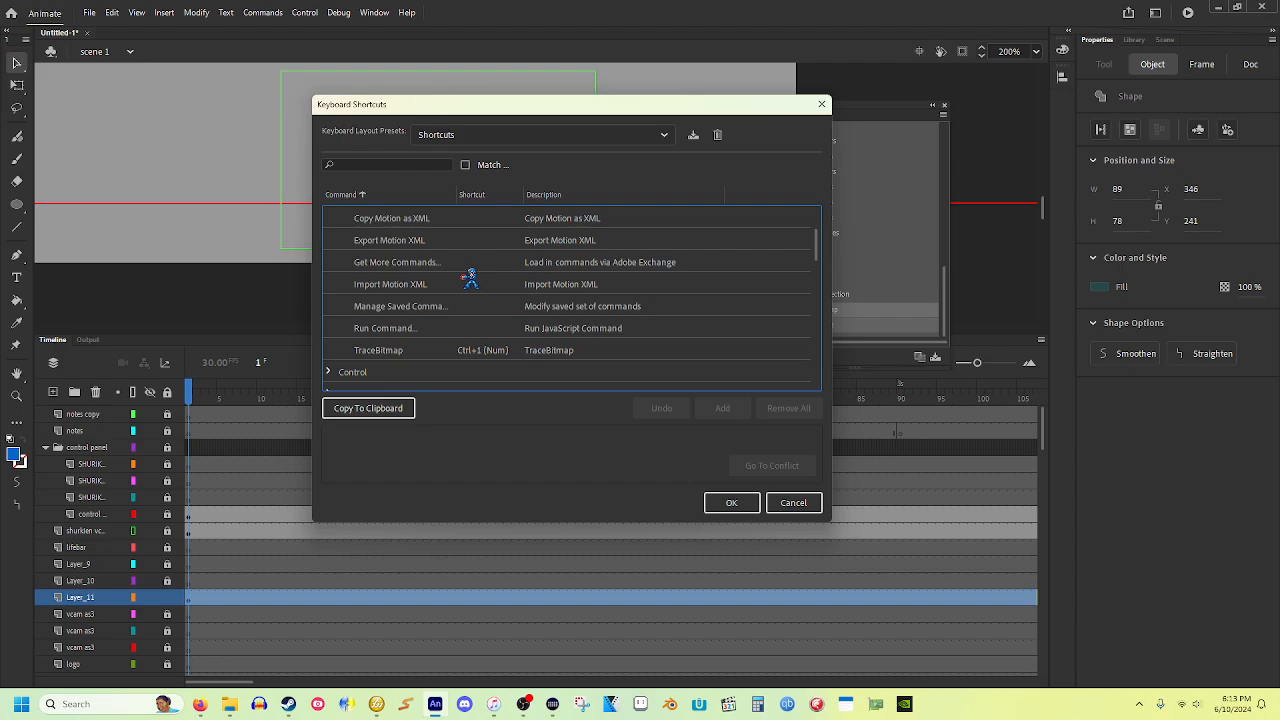
click(401, 355)
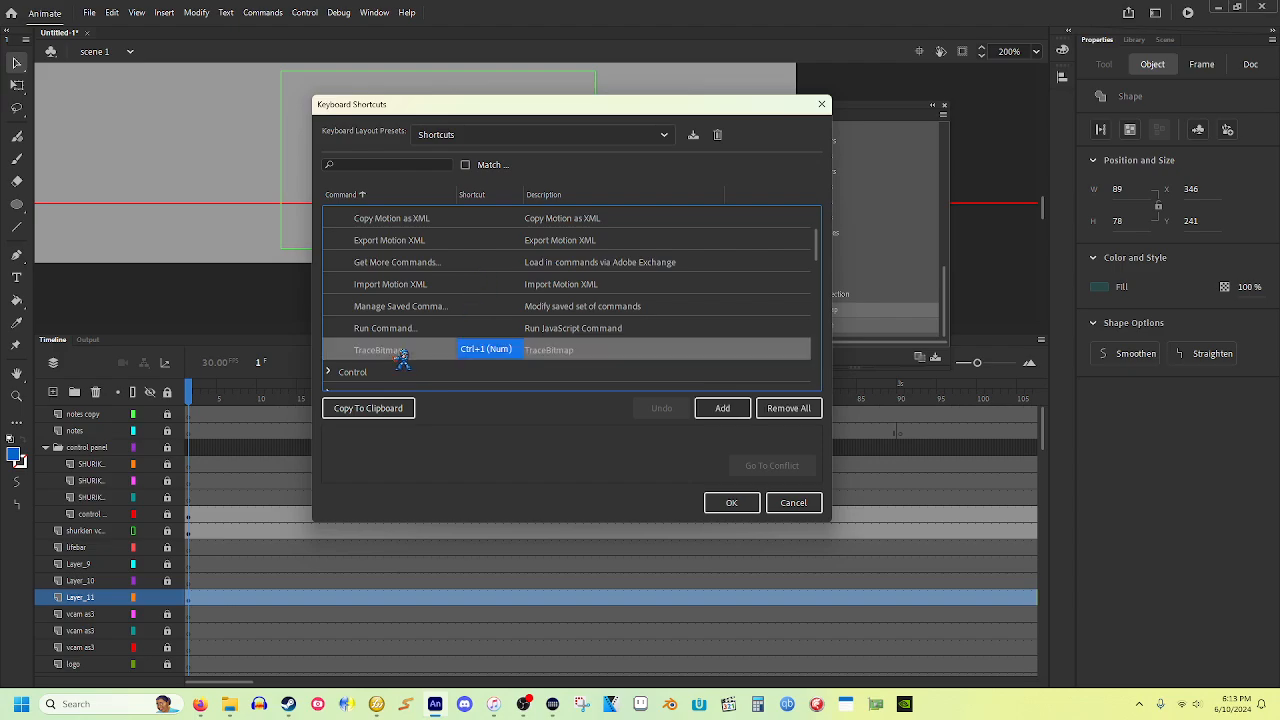
click(739, 407)
click(795, 502)
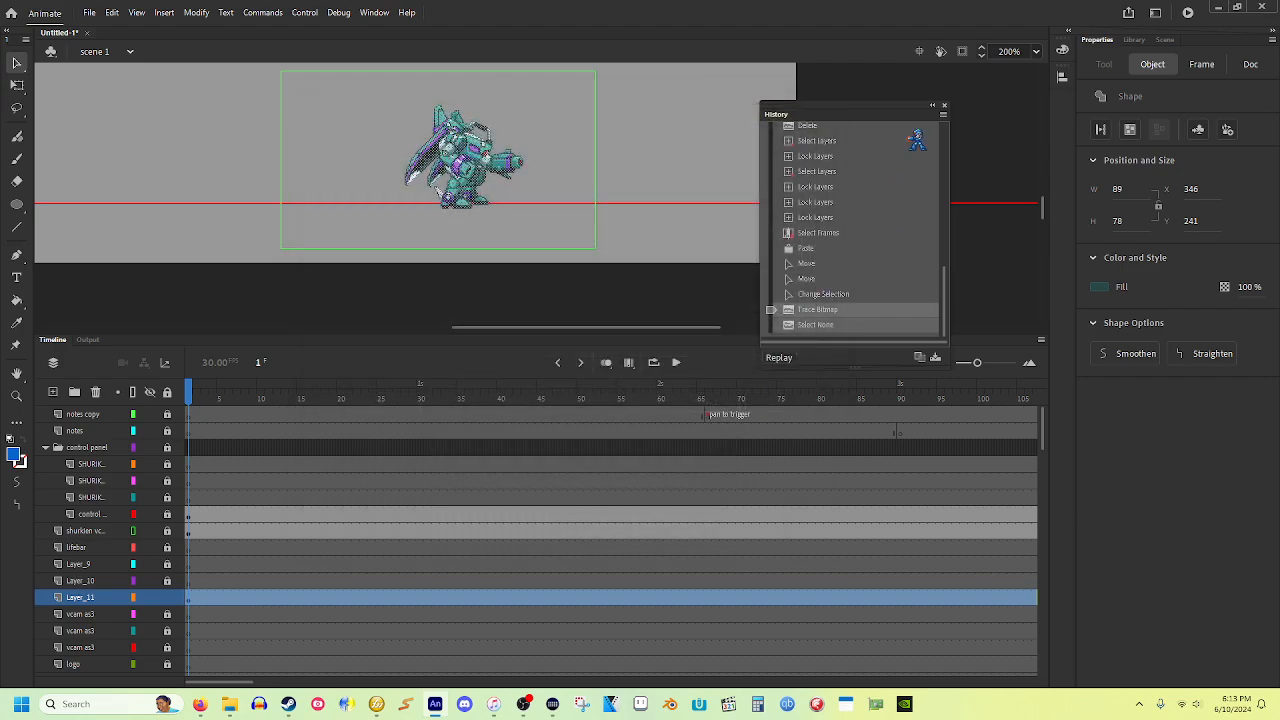
click(944, 105)
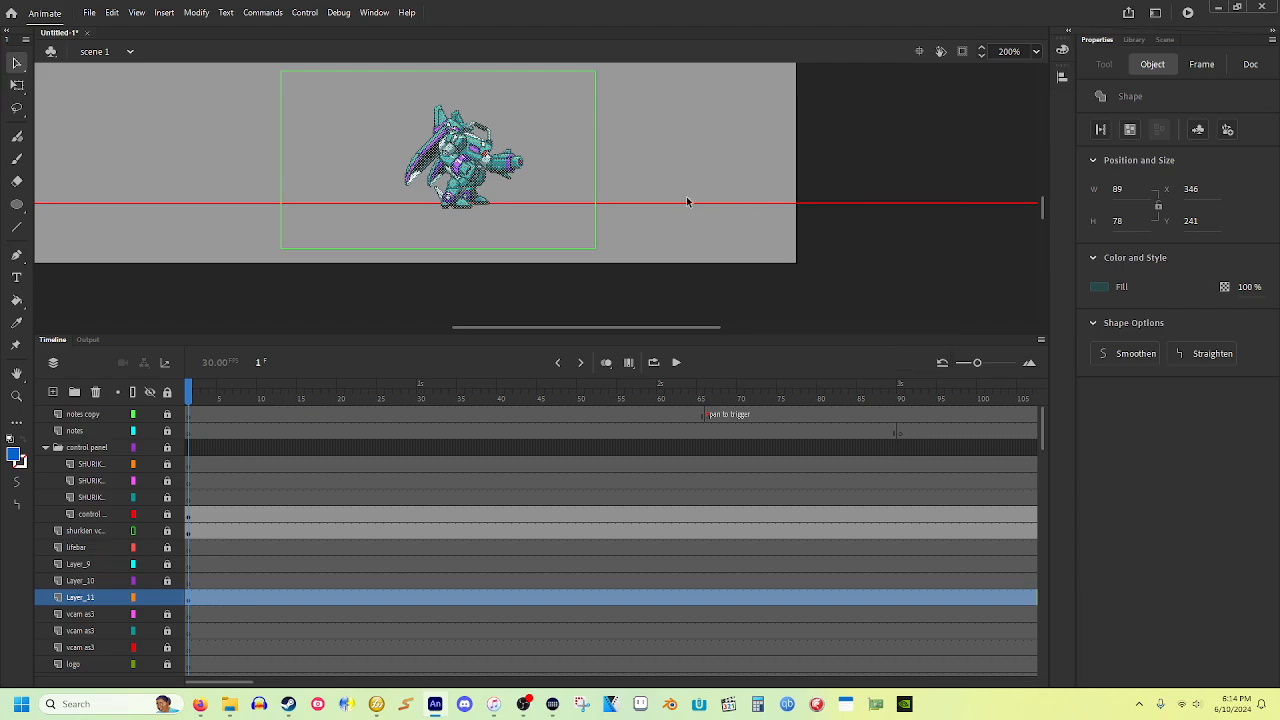
Undo the trace, reselect the ride armor bitmap, and trace it again with the saved TraceBitmap command, leaving nothing selected.
click(634, 122)
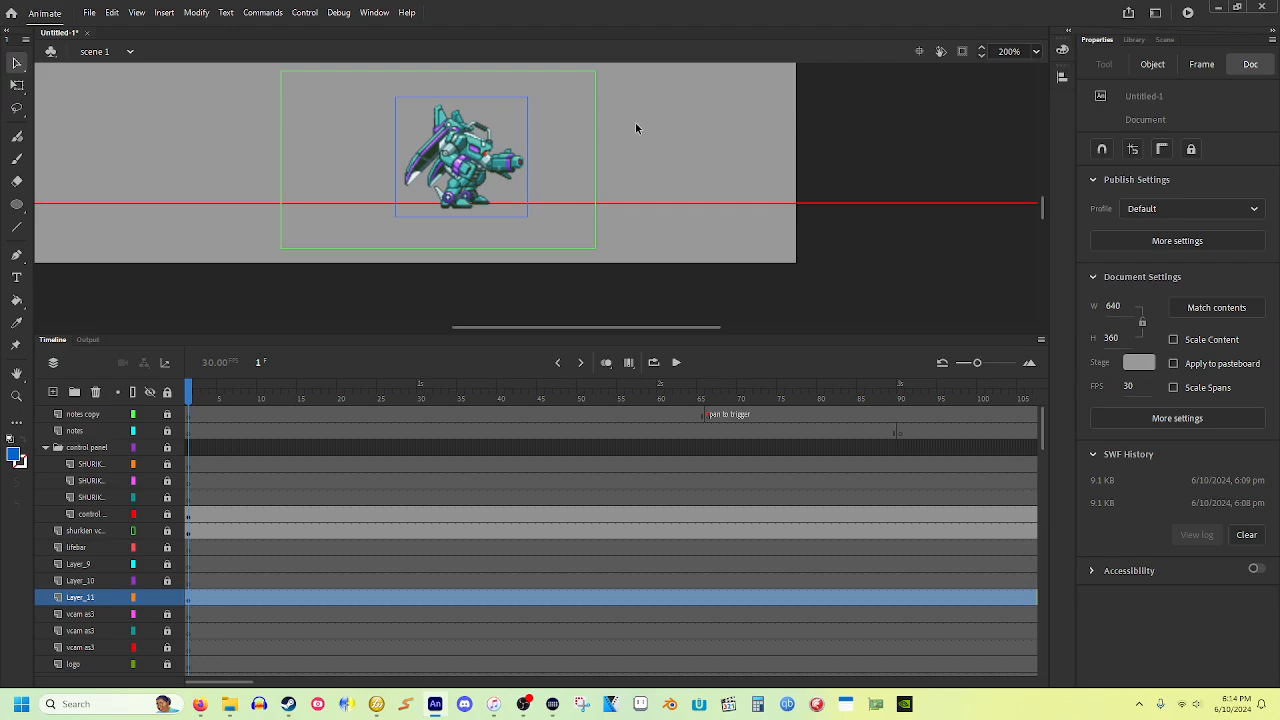
click(474, 174)
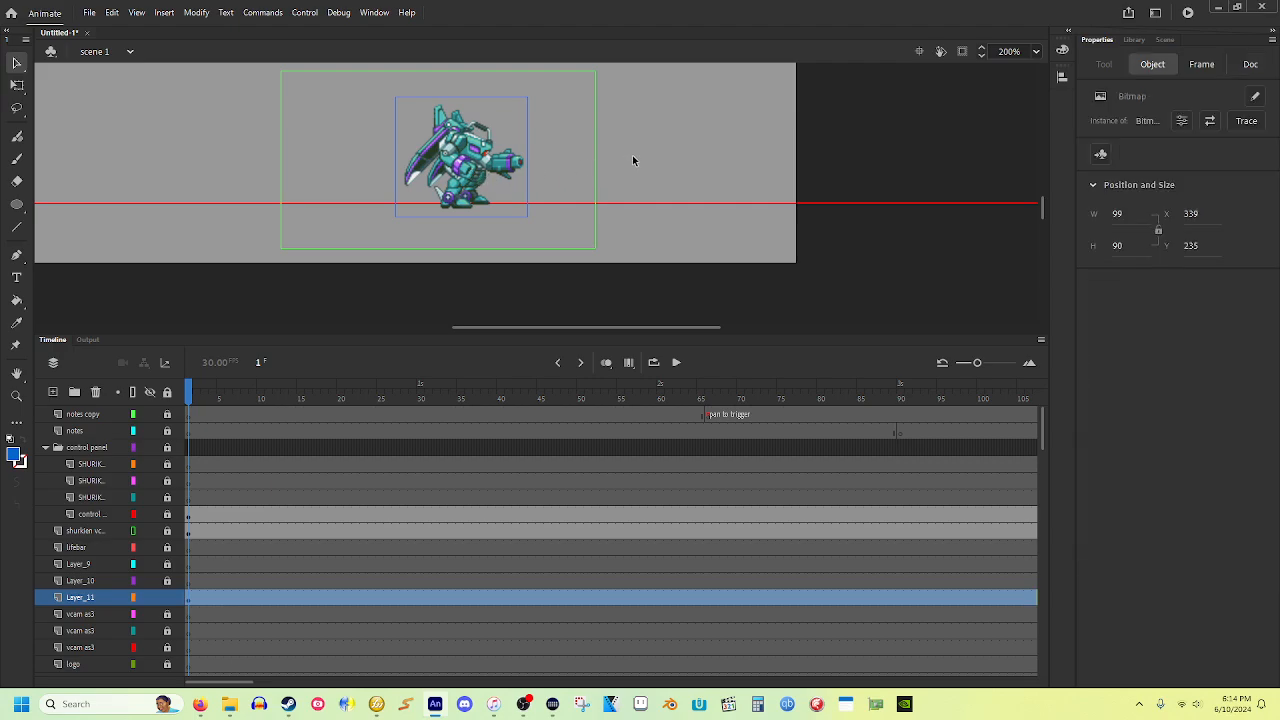
key(ctrl+b)
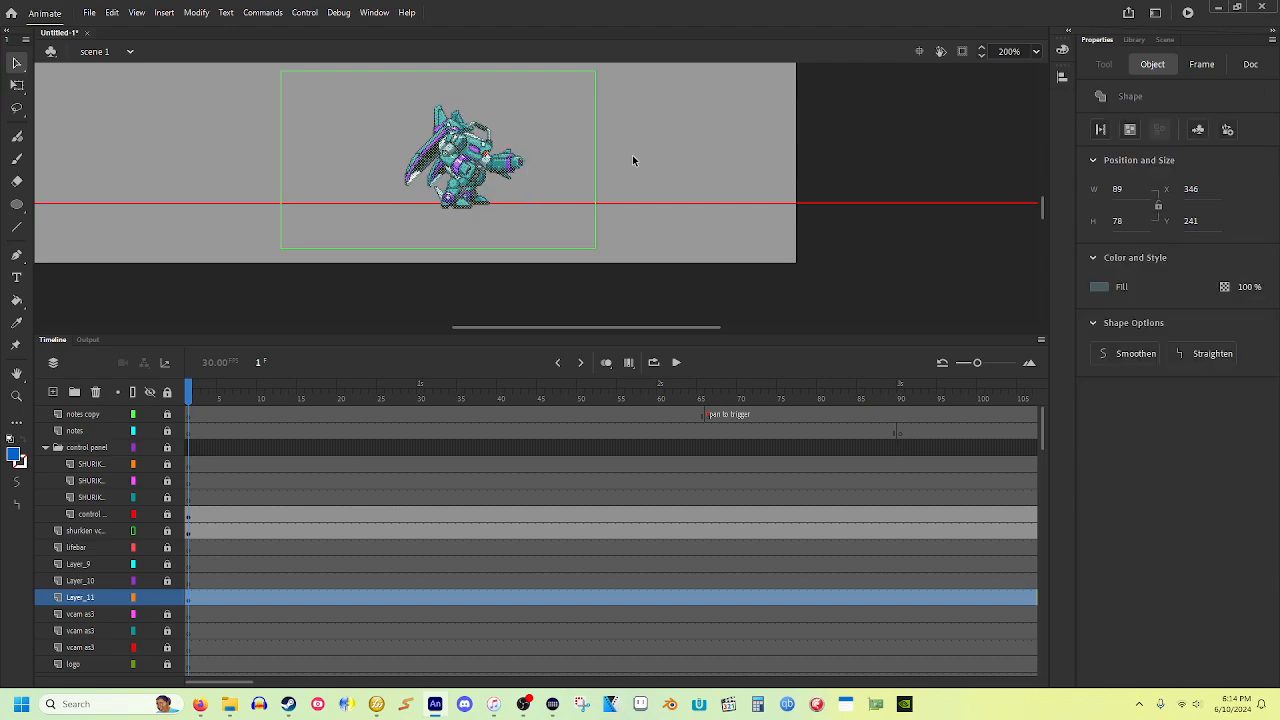
click(633, 155)
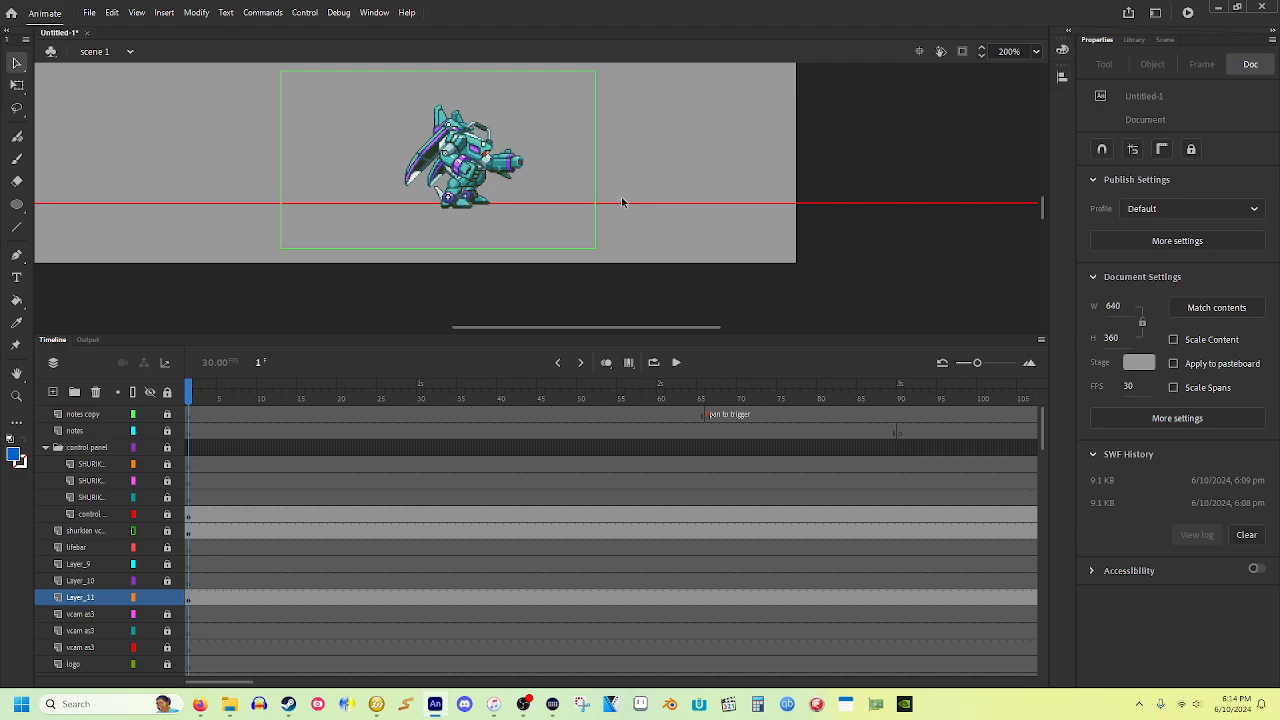
scroll(632, 196, up, 2)
scroll(632, 196, down, 2)
scroll(632, 198, up, 2)
scroll(632, 198, down, 2)
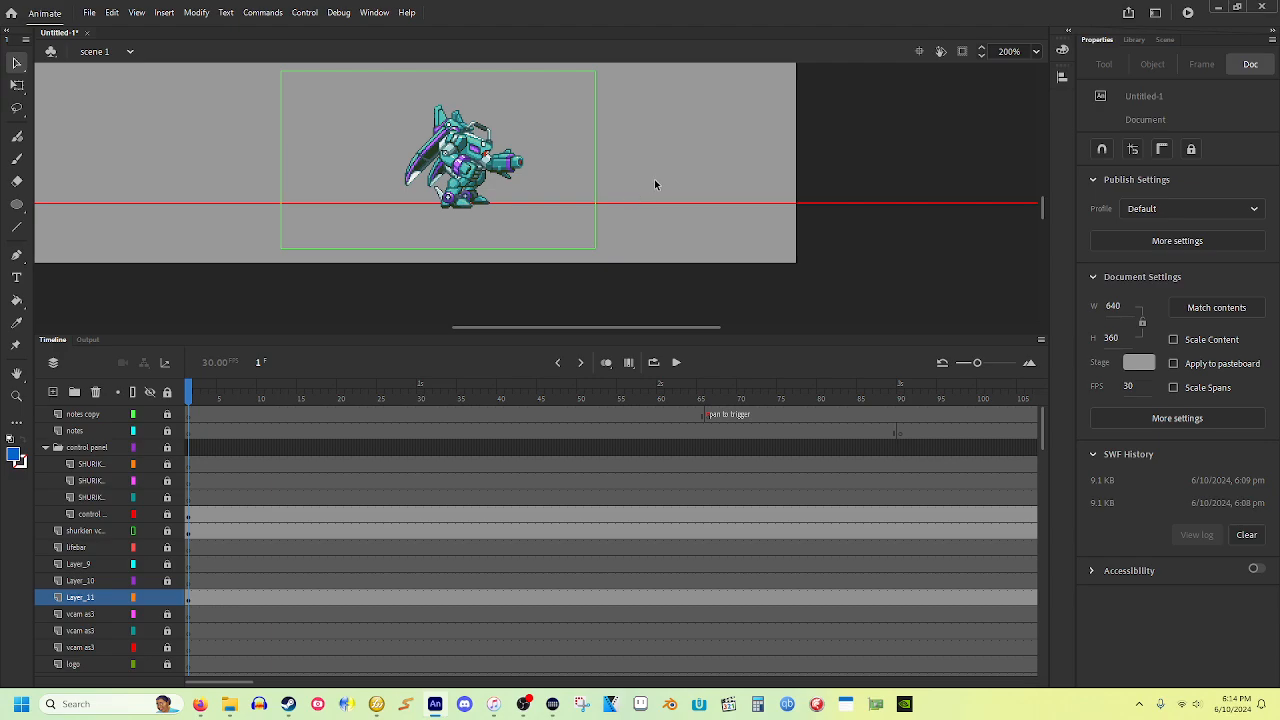